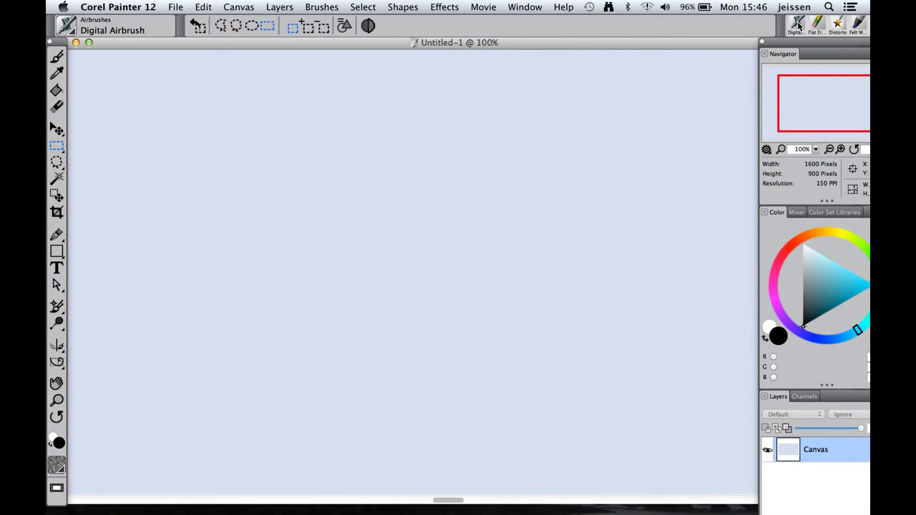
Step: With the Digital Airbrush, sketch a long diagonal axis, a line crossing it near its upper end, and an ellipse around the crossing
{"action": "left_click", "coordinate": [57, 56]}
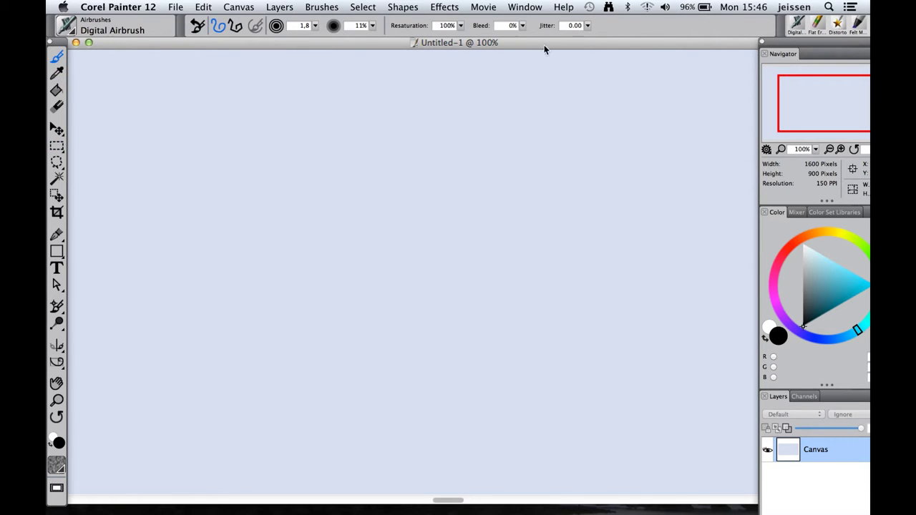
{"action": "left_click_drag", "start_coordinate": [194, 161], "coordinate": [636, 368]}
{"action": "left_click_drag", "start_coordinate": [342, 126], "coordinate": [261, 290]}
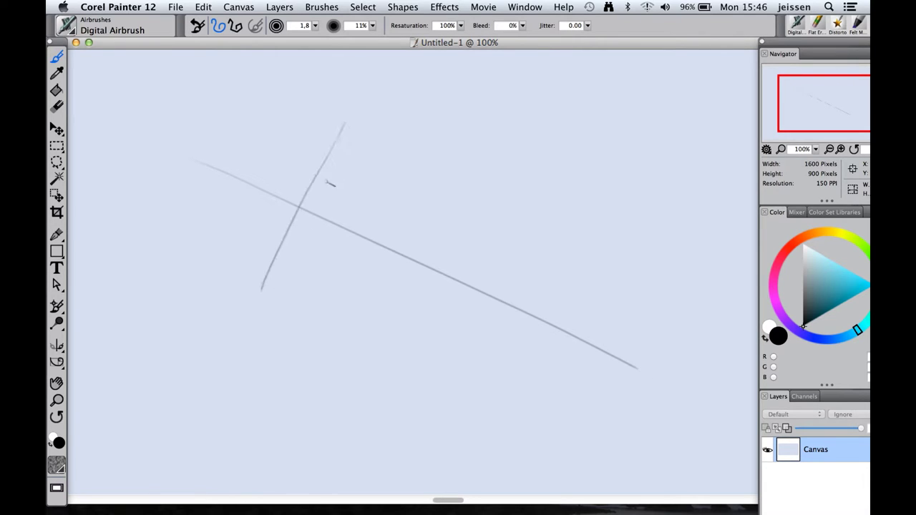
{"action": "mouse_move", "coordinate": [290, 139]}
{"action": "left_mouse_down"}
{"action": "mouse_move", "coordinate": [314, 273]}
{"action": "mouse_move", "coordinate": [349, 148]}
{"action": "left_mouse_up"}
{"action": "mouse_move", "coordinate": [258, 177]}
{"action": "left_mouse_down"}
{"action": "mouse_move", "coordinate": [347, 231]}
{"action": "mouse_move", "coordinate": [350, 174]}
{"action": "left_mouse_up"}
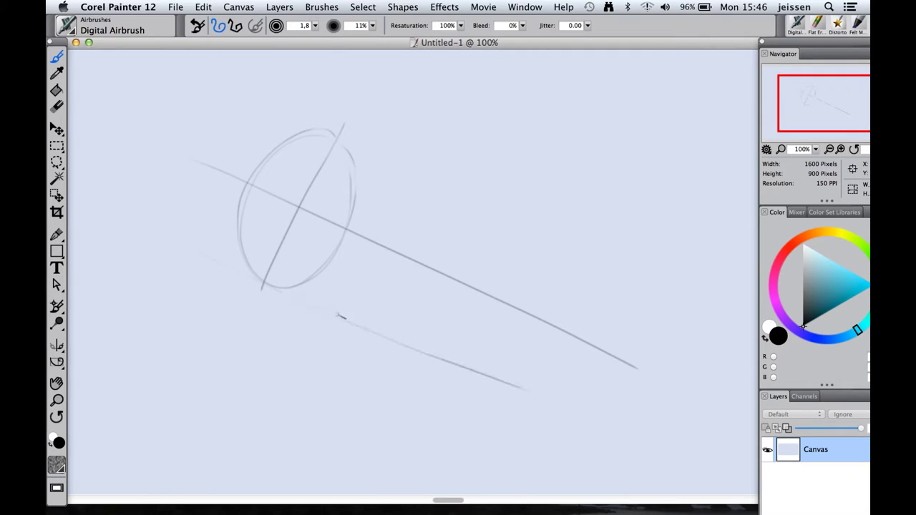
Step: Sketch the cylinder's two long side lines along the axis and a second ellipse with its own cross line at the lower end
{"action": "mouse_move", "coordinate": [222, 254]}
{"action": "left_mouse_down"}
{"action": "mouse_move", "coordinate": [297, 296]}
{"action": "mouse_move", "coordinate": [526, 390]}
{"action": "left_mouse_up"}
{"action": "left_click_drag", "start_coordinate": [270, 94], "coordinate": [573, 256]}
{"action": "left_click_drag", "start_coordinate": [296, 114], "coordinate": [624, 291]}
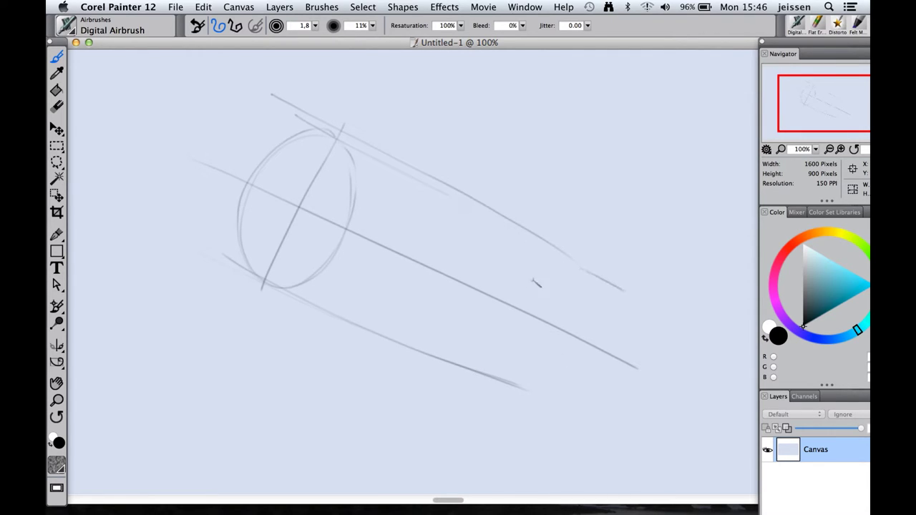
{"action": "mouse_move", "coordinate": [478, 260]}
{"action": "left_mouse_down"}
{"action": "mouse_move", "coordinate": [456, 352]}
{"action": "mouse_move", "coordinate": [536, 353]}
{"action": "mouse_move", "coordinate": [552, 242]}
{"action": "mouse_move", "coordinate": [473, 246]}
{"action": "mouse_move", "coordinate": [444, 349]}
{"action": "mouse_move", "coordinate": [541, 358]}
{"action": "left_mouse_up"}
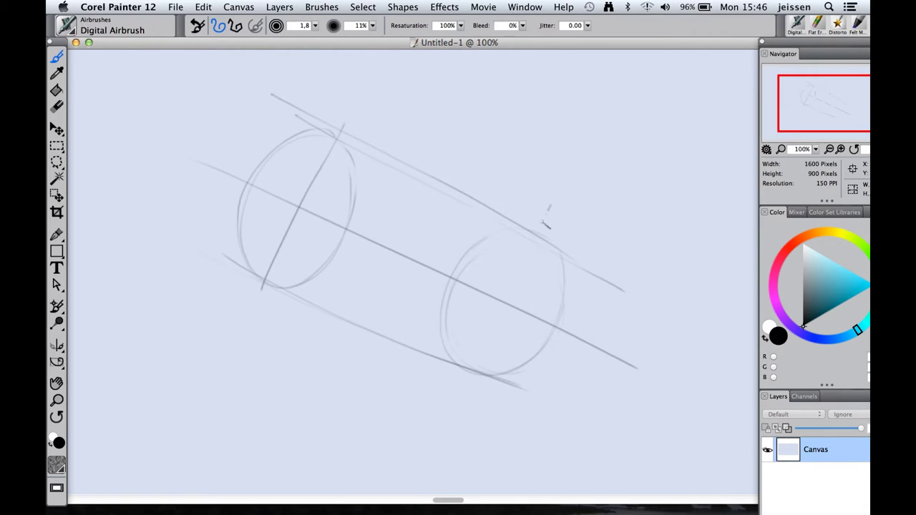
{"action": "left_click_drag", "start_coordinate": [550, 206], "coordinate": [468, 374]}
Step: Sketch rounded caps on both ends of the cylinder, using smaller ellipses around the axis and curved outlines
{"action": "mouse_move", "coordinate": [276, 115]}
{"action": "left_mouse_down"}
{"action": "mouse_move", "coordinate": [211, 149]}
{"action": "mouse_move", "coordinate": [266, 199]}
{"action": "mouse_move", "coordinate": [219, 173]}
{"action": "mouse_move", "coordinate": [255, 195]}
{"action": "left_mouse_up"}
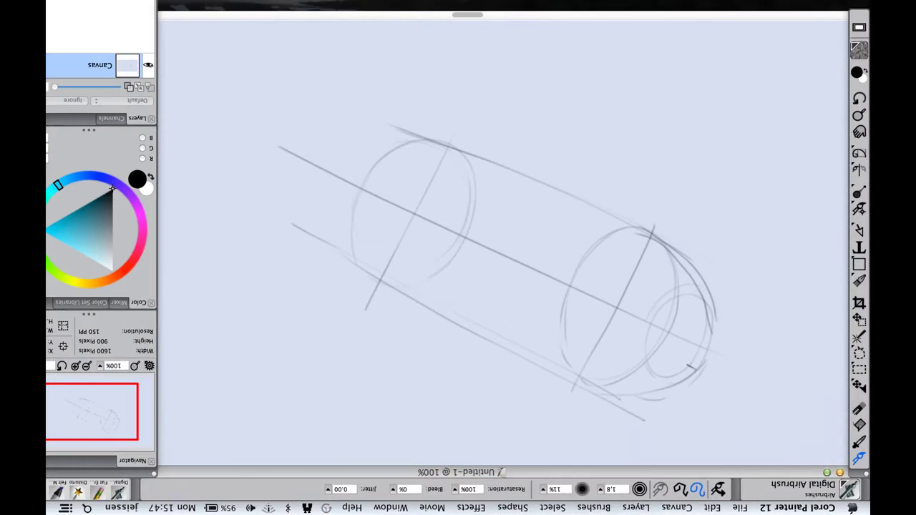
{"action": "left_click_drag", "start_coordinate": [678, 114], "coordinate": [609, 225]}
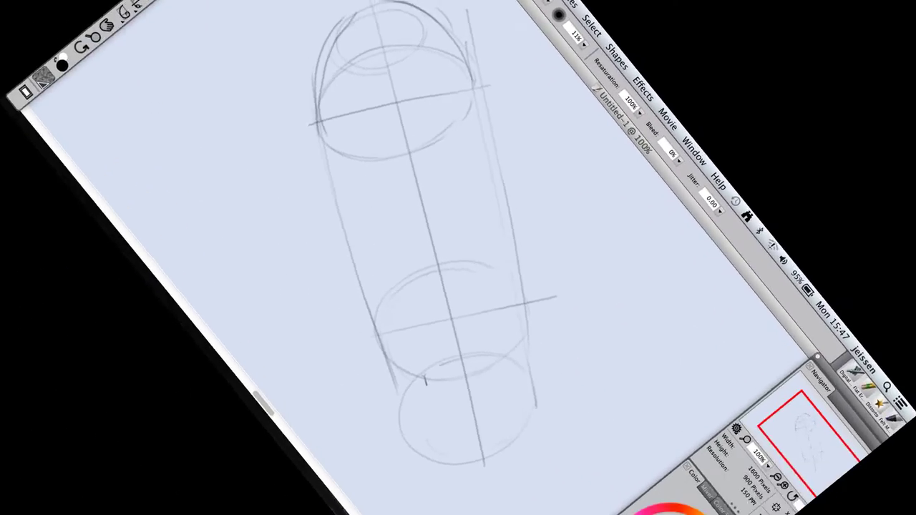
{"action": "mouse_move", "coordinate": [426, 381]}
{"action": "left_mouse_down"}
{"action": "mouse_move", "coordinate": [537, 404]}
{"action": "mouse_move", "coordinate": [413, 388]}
{"action": "mouse_move", "coordinate": [535, 386]}
{"action": "left_mouse_up"}
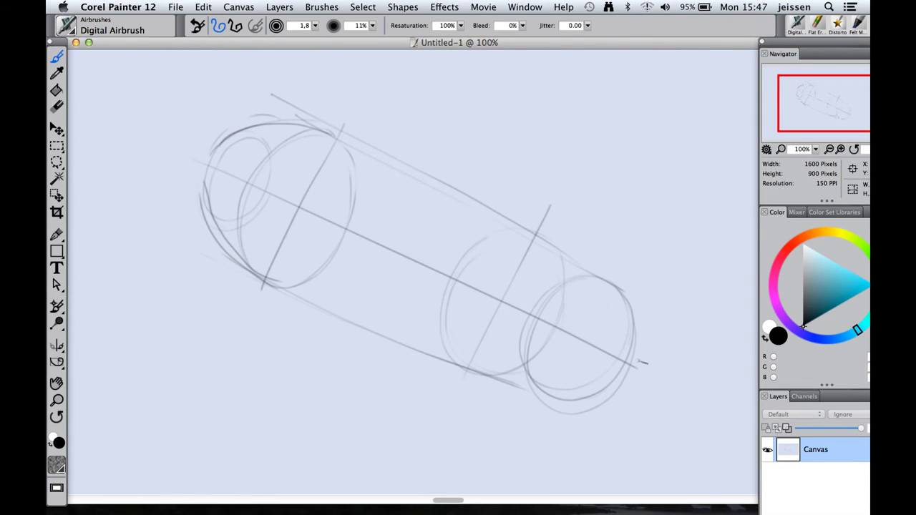
{"action": "mouse_move", "coordinate": [644, 334]}
{"action": "left_mouse_down"}
{"action": "mouse_move", "coordinate": [601, 342]}
{"action": "mouse_move", "coordinate": [609, 398]}
{"action": "mouse_move", "coordinate": [643, 343]}
{"action": "mouse_move", "coordinate": [597, 346]}
{"action": "mouse_move", "coordinate": [621, 354]}
{"action": "left_mouse_up"}
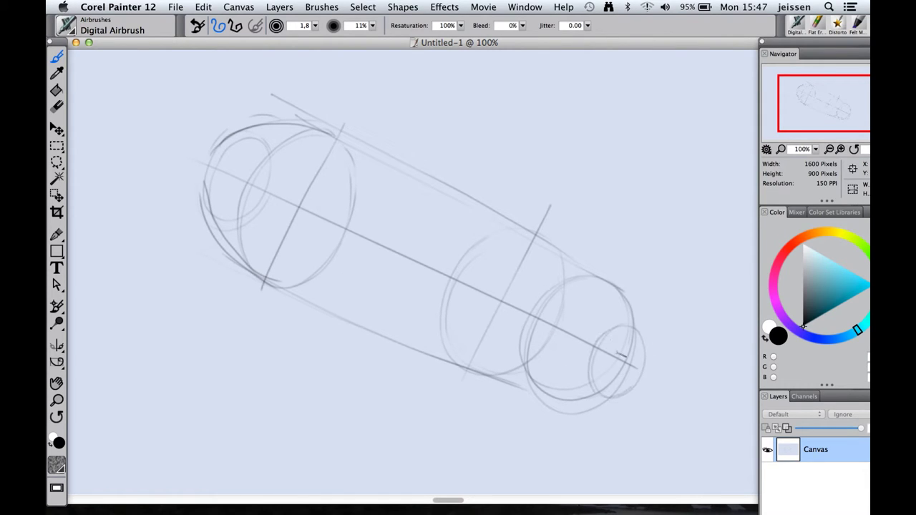
{"action": "mouse_move", "coordinate": [513, 389]}
{"action": "left_mouse_down"}
{"action": "mouse_move", "coordinate": [543, 401]}
{"action": "mouse_move", "coordinate": [636, 393]}
{"action": "left_mouse_up"}
{"action": "mouse_move", "coordinate": [553, 251]}
{"action": "left_mouse_down"}
{"action": "mouse_move", "coordinate": [606, 283]}
{"action": "mouse_move", "coordinate": [640, 336]}
{"action": "left_mouse_up"}
{"action": "mouse_move", "coordinate": [606, 277]}
{"action": "left_mouse_down"}
{"action": "mouse_move", "coordinate": [641, 322]}
{"action": "mouse_move", "coordinate": [649, 366]}
{"action": "left_mouse_up"}
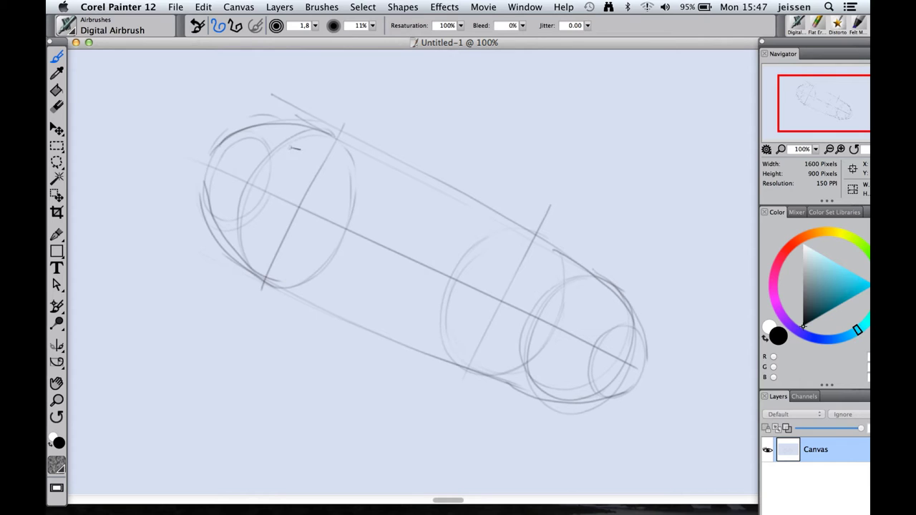
Step: Draw a vertical line through the upper cylinder ellipse and slanted perspective guidelines through its top and bottom points
{"action": "left_click_drag", "start_coordinate": [290, 132], "coordinate": [307, 282]}
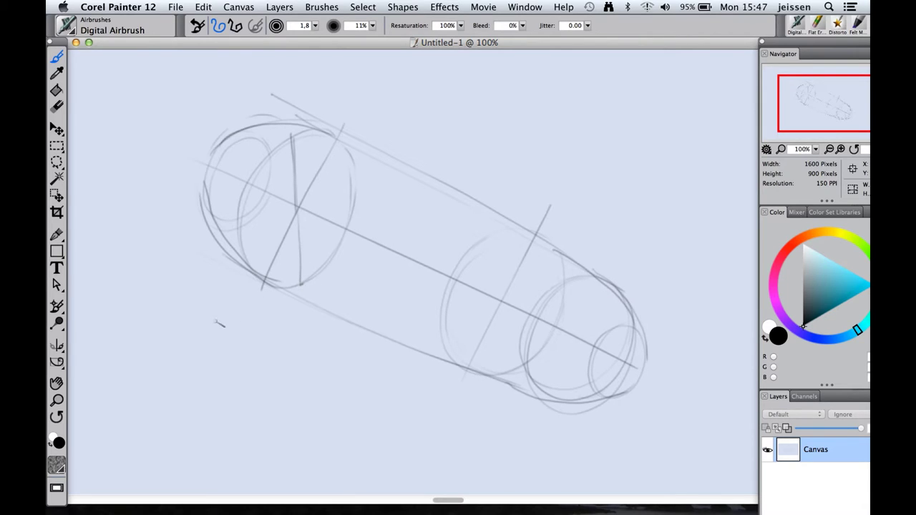
{"action": "left_click_drag", "start_coordinate": [219, 325], "coordinate": [438, 232]}
{"action": "left_click_drag", "start_coordinate": [219, 322], "coordinate": [430, 233]}
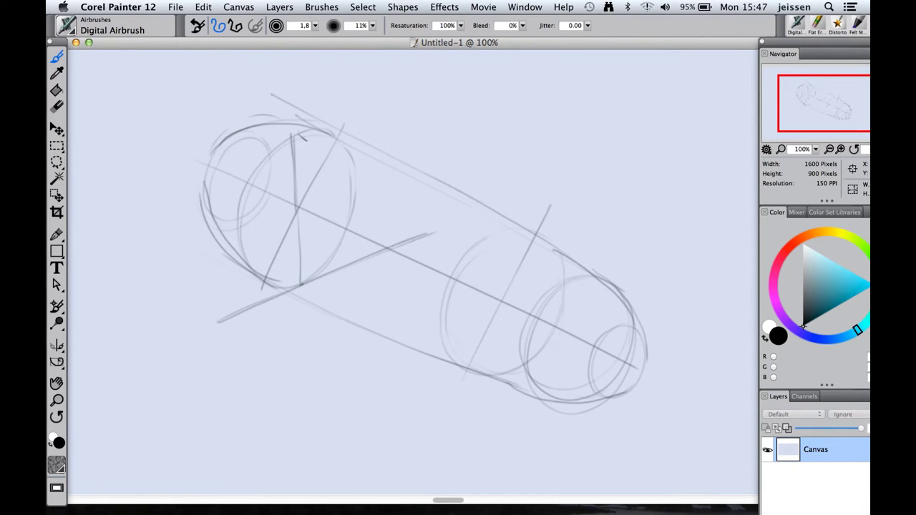
{"action": "left_click_drag", "start_coordinate": [146, 223], "coordinate": [395, 81]}
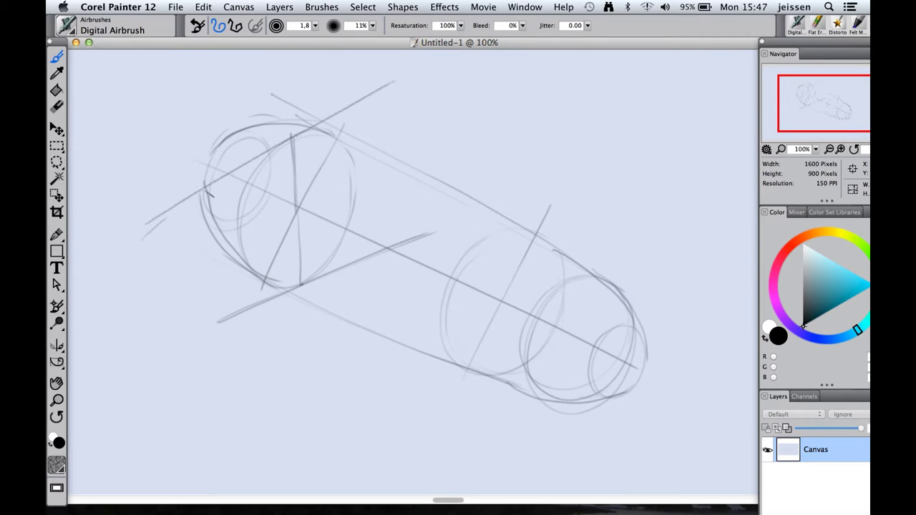
{"action": "left_click_drag", "start_coordinate": [203, 330], "coordinate": [441, 226]}
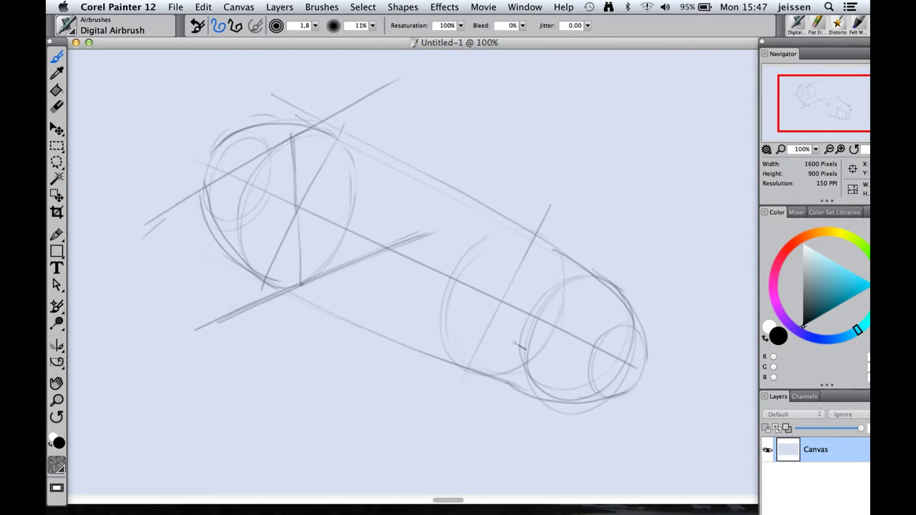
Step: Add vertical lines and slanted perspective guidelines to the lower cylinder ellipse and the larger ellipse of the lower cap
{"action": "mouse_move", "coordinate": [504, 228]}
{"action": "left_mouse_down"}
{"action": "mouse_move", "coordinate": [507, 366]}
{"action": "mouse_move", "coordinate": [505, 335]}
{"action": "mouse_move", "coordinate": [494, 381]}
{"action": "left_mouse_up"}
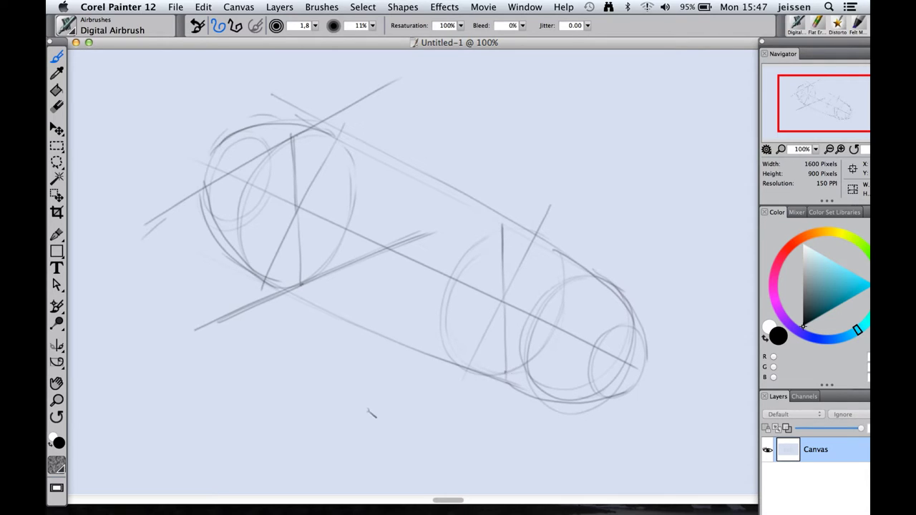
{"action": "left_click_drag", "start_coordinate": [366, 418], "coordinate": [594, 345]}
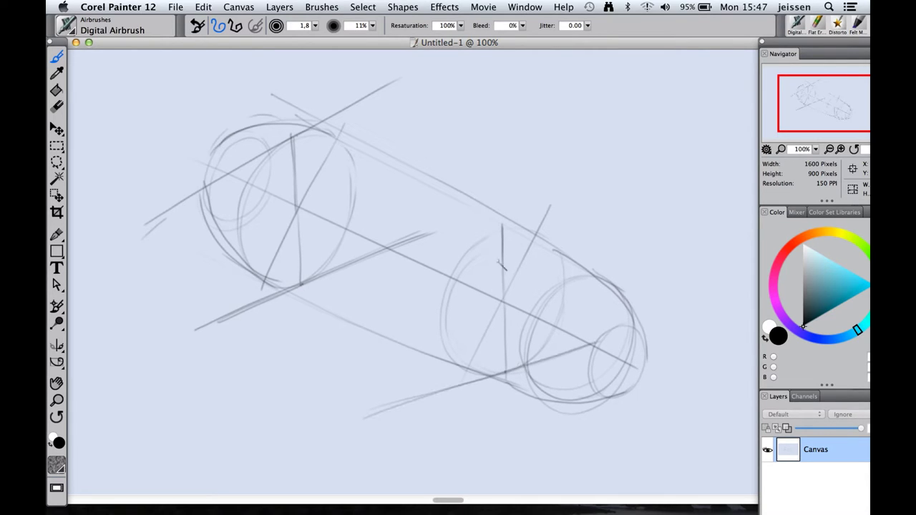
{"action": "left_click_drag", "start_coordinate": [308, 313], "coordinate": [576, 200]}
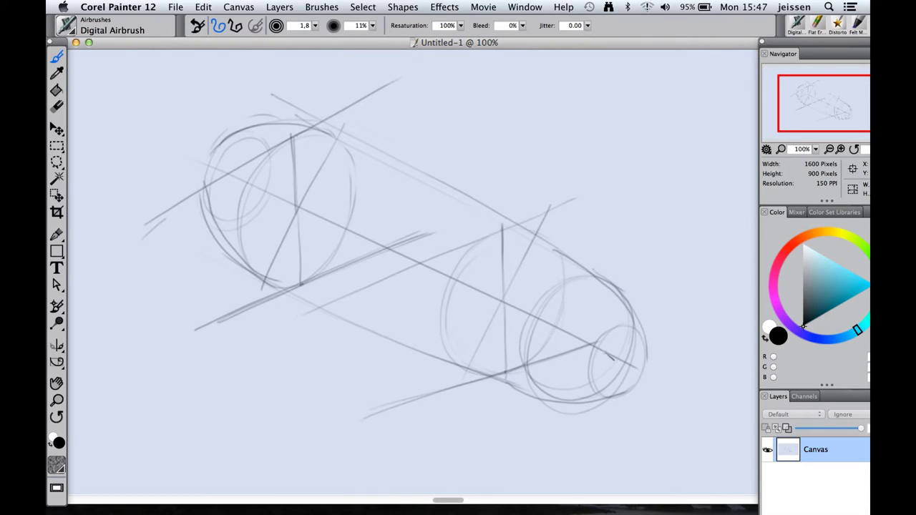
{"action": "left_click_drag", "start_coordinate": [580, 272], "coordinate": [582, 306]}
{"action": "left_click_drag", "start_coordinate": [579, 274], "coordinate": [582, 412]}
{"action": "left_click_drag", "start_coordinate": [469, 430], "coordinate": [675, 373]}
{"action": "left_click_drag", "start_coordinate": [530, 365], "coordinate": [641, 323]}
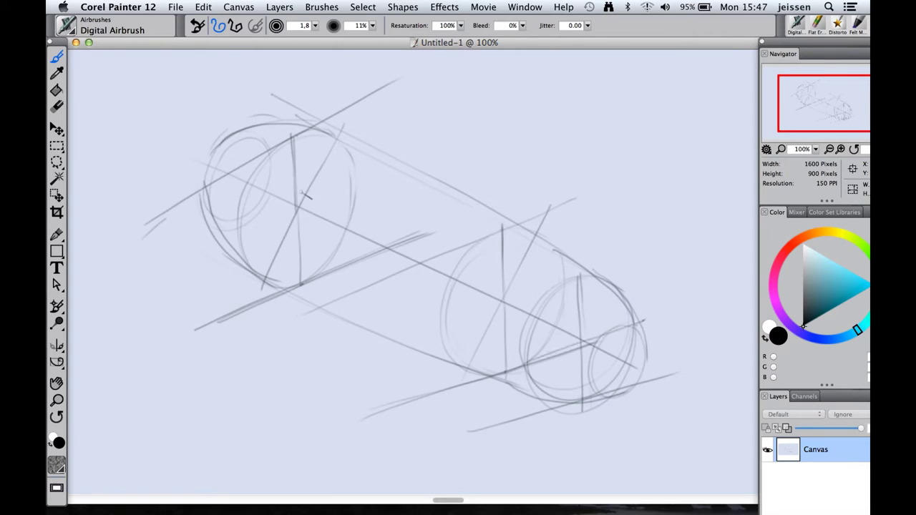
Step: Draw slanted centre lines across both cylinder ellipses and a long contour line joining their outer points, extended towards the lower cap
{"action": "left_click_drag", "start_coordinate": [237, 232], "coordinate": [359, 173]}
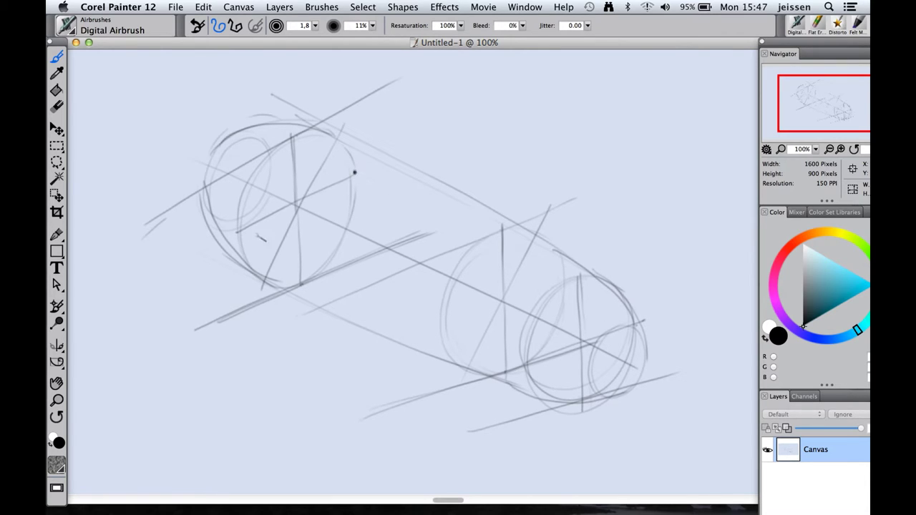
{"action": "left_click_drag", "start_coordinate": [238, 231], "coordinate": [358, 174]}
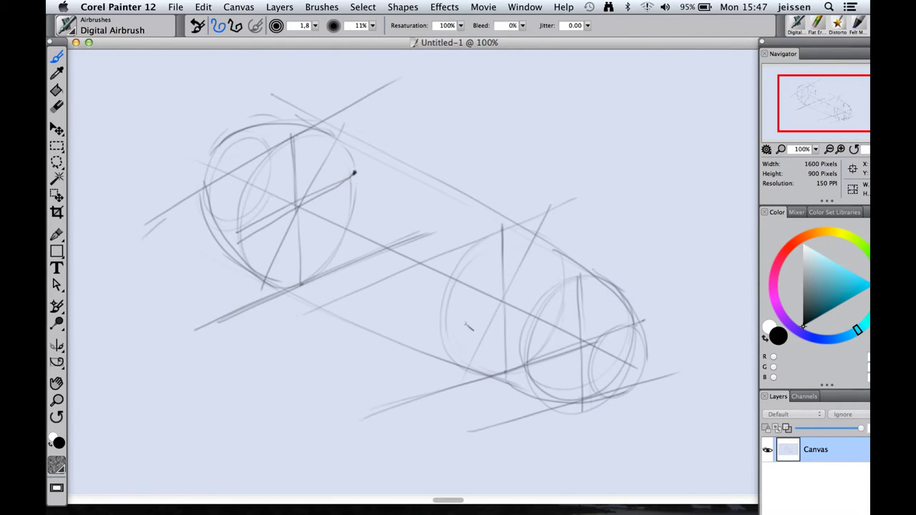
{"action": "left_click_drag", "start_coordinate": [446, 327], "coordinate": [561, 274]}
{"action": "mouse_move", "coordinate": [356, 175]}
{"action": "left_mouse_down"}
{"action": "mouse_move", "coordinate": [612, 308]}
{"action": "mouse_move", "coordinate": [637, 329]}
{"action": "mouse_move", "coordinate": [634, 368]}
{"action": "left_mouse_up"}
{"action": "left_click_drag", "start_coordinate": [352, 173], "coordinate": [574, 290]}
{"action": "left_click_drag", "start_coordinate": [388, 186], "coordinate": [576, 284]}
Step: Sketch the contour curve over the upper cap through its small ellipse, and reinforce the visible edge of the upper cylinder ellipse
{"action": "mouse_move", "coordinate": [238, 137]}
{"action": "left_mouse_down"}
{"action": "mouse_move", "coordinate": [238, 218]}
{"action": "mouse_move", "coordinate": [246, 177]}
{"action": "mouse_move", "coordinate": [280, 158]}
{"action": "mouse_move", "coordinate": [354, 171]}
{"action": "left_mouse_up"}
{"action": "left_click_drag", "start_coordinate": [283, 160], "coordinate": [353, 172]}
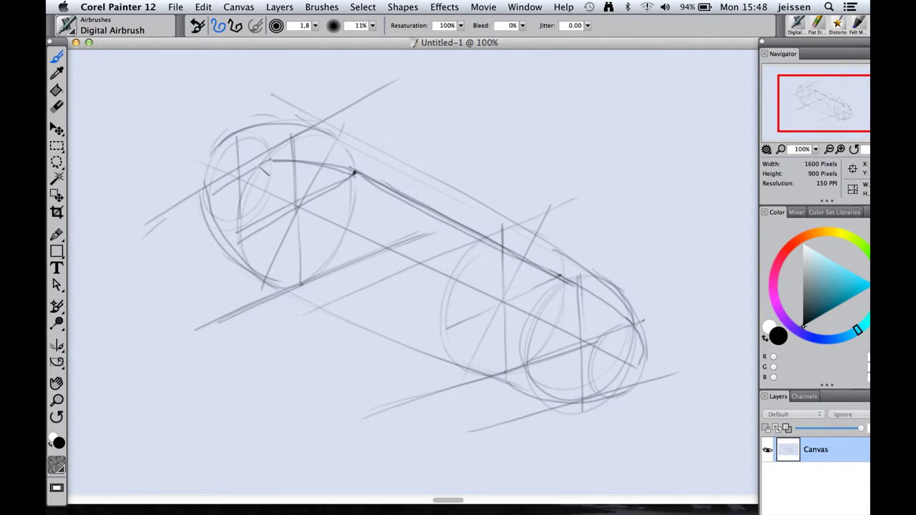
{"action": "mouse_move", "coordinate": [274, 159]}
{"action": "left_mouse_down"}
{"action": "mouse_move", "coordinate": [210, 203]}
{"action": "mouse_move", "coordinate": [217, 235]}
{"action": "left_mouse_up"}
{"action": "mouse_move", "coordinate": [326, 133]}
{"action": "left_mouse_down"}
{"action": "mouse_move", "coordinate": [352, 166]}
{"action": "mouse_move", "coordinate": [330, 136]}
{"action": "mouse_move", "coordinate": [352, 152]}
{"action": "mouse_move", "coordinate": [364, 202]}
{"action": "mouse_move", "coordinate": [351, 232]}
{"action": "mouse_move", "coordinate": [329, 262]}
{"action": "mouse_move", "coordinate": [285, 287]}
{"action": "mouse_move", "coordinate": [331, 253]}
{"action": "left_mouse_up"}
{"action": "left_click_drag", "start_coordinate": [295, 284], "coordinate": [356, 209]}
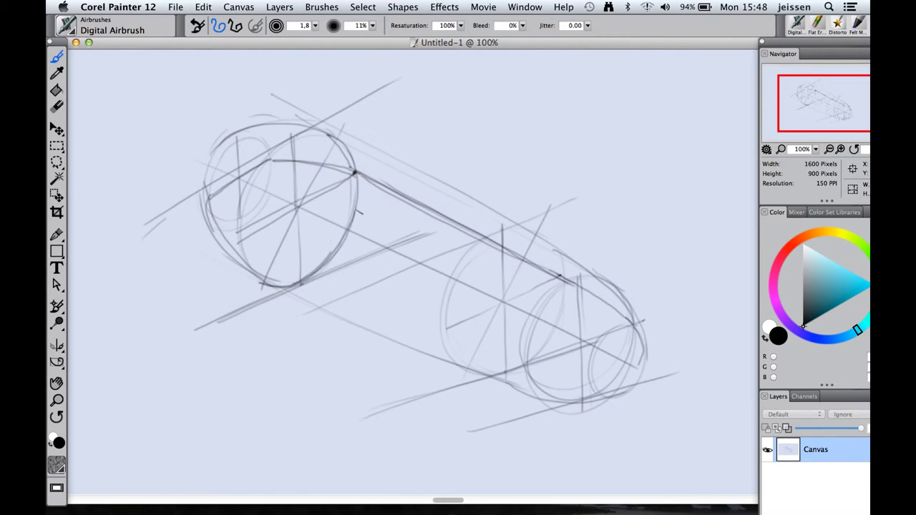
Step: Set the brush opacity to 25% and darken the visible halves of the cylinder ellipses and the lower cap ellipse
{"action": "left_click", "coordinate": [372, 26]}
{"action": "left_click_drag", "start_coordinate": [328, 36], "coordinate": [341, 36]}
{"action": "mouse_move", "coordinate": [534, 235]}
{"action": "left_mouse_down"}
{"action": "mouse_move", "coordinate": [551, 245]}
{"action": "mouse_move", "coordinate": [560, 271]}
{"action": "mouse_move", "coordinate": [559, 319]}
{"action": "mouse_move", "coordinate": [509, 374]}
{"action": "mouse_move", "coordinate": [451, 363]}
{"action": "left_mouse_up"}
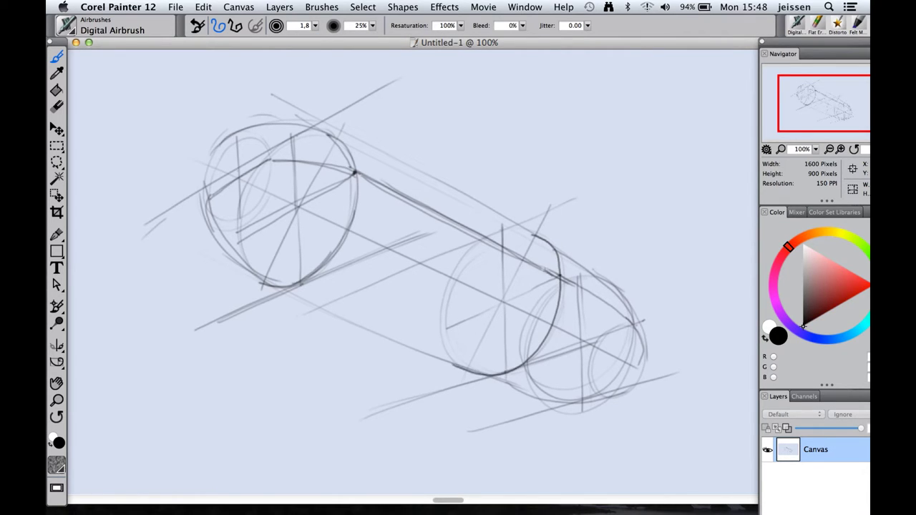
{"action": "mouse_move", "coordinate": [576, 289]}
{"action": "left_mouse_down"}
{"action": "mouse_move", "coordinate": [608, 289]}
{"action": "mouse_move", "coordinate": [636, 350]}
{"action": "mouse_move", "coordinate": [607, 392]}
{"action": "mouse_move", "coordinate": [545, 403]}
{"action": "left_mouse_up"}
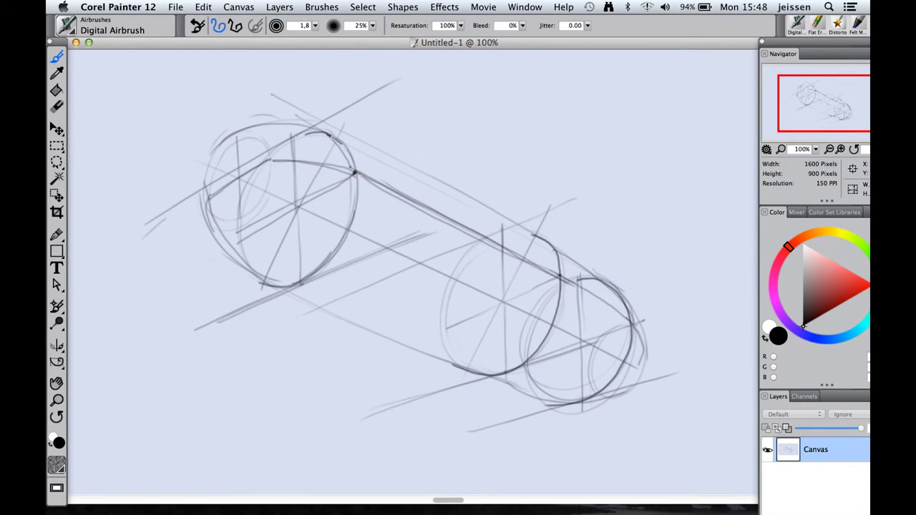
{"action": "mouse_move", "coordinate": [333, 134]}
{"action": "left_mouse_down"}
{"action": "mouse_move", "coordinate": [352, 154]}
{"action": "mouse_move", "coordinate": [365, 201]}
{"action": "mouse_move", "coordinate": [355, 227]}
{"action": "mouse_move", "coordinate": [312, 276]}
{"action": "mouse_move", "coordinate": [255, 286]}
{"action": "left_mouse_up"}
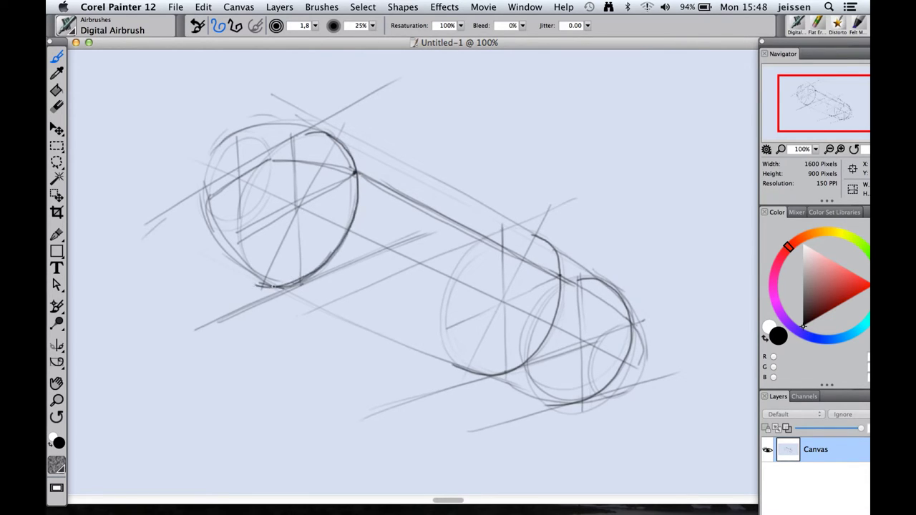
Step: Switch to straight line strokes and darken the cylinder's two long outer edges between the upper and lower ellipses
{"action": "left_click", "coordinate": [235, 25]}
{"action": "left_click_drag", "start_coordinate": [269, 288], "coordinate": [481, 374]}
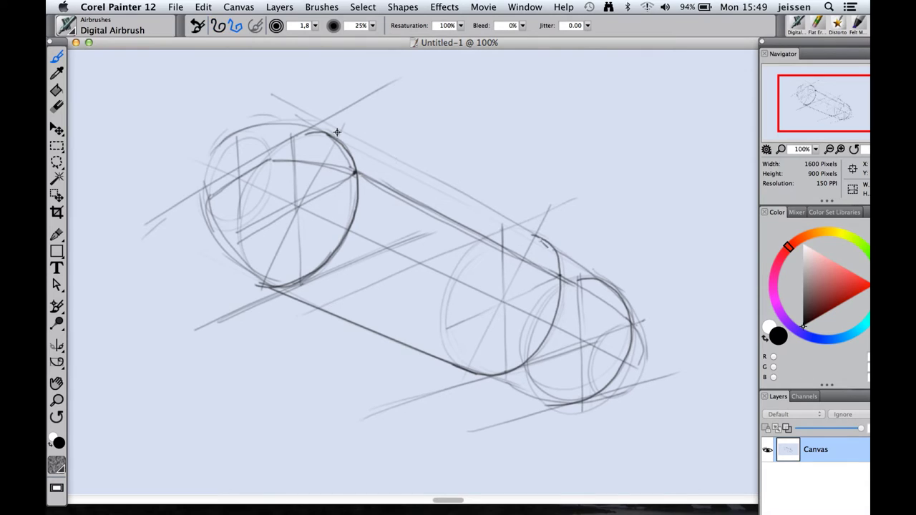
{"action": "left_click_drag", "start_coordinate": [337, 131], "coordinate": [555, 246]}
Step: Return to freehand strokes and darken the upper cap's outline, adding a contour curve down to the upper ellipse's lowest point
{"action": "left_click", "coordinate": [221, 27]}
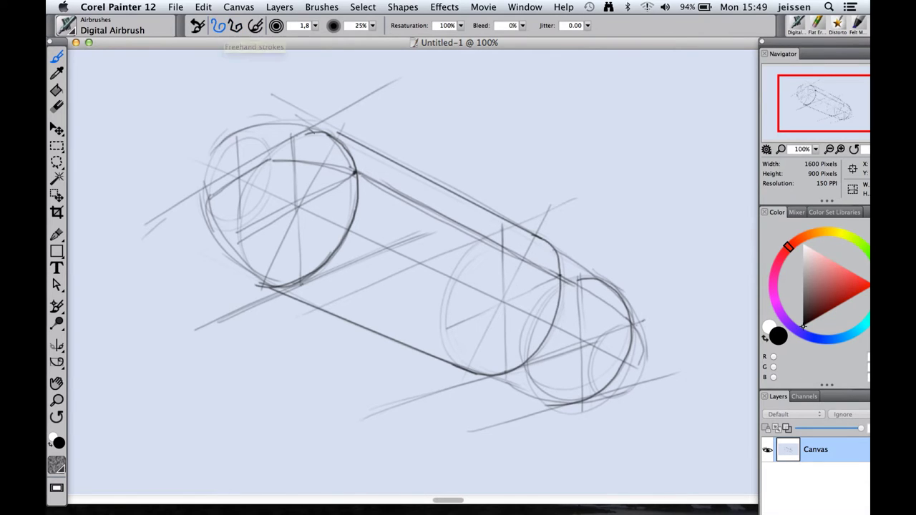
{"action": "mouse_move", "coordinate": [286, 126]}
{"action": "left_mouse_down"}
{"action": "mouse_move", "coordinate": [341, 136]}
{"action": "mouse_move", "coordinate": [355, 147]}
{"action": "mouse_move", "coordinate": [361, 186]}
{"action": "left_mouse_up"}
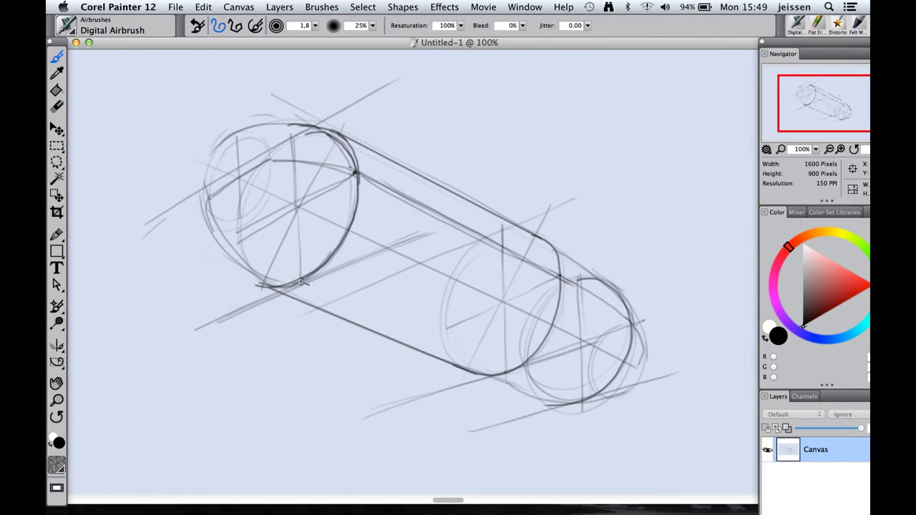
{"action": "left_click_drag", "start_coordinate": [238, 217], "coordinate": [283, 266]}
Step: Airbrush the whole capsule in bright red with brush size 96.9 and opacity 6%
{"action": "left_click", "coordinate": [862, 282]}
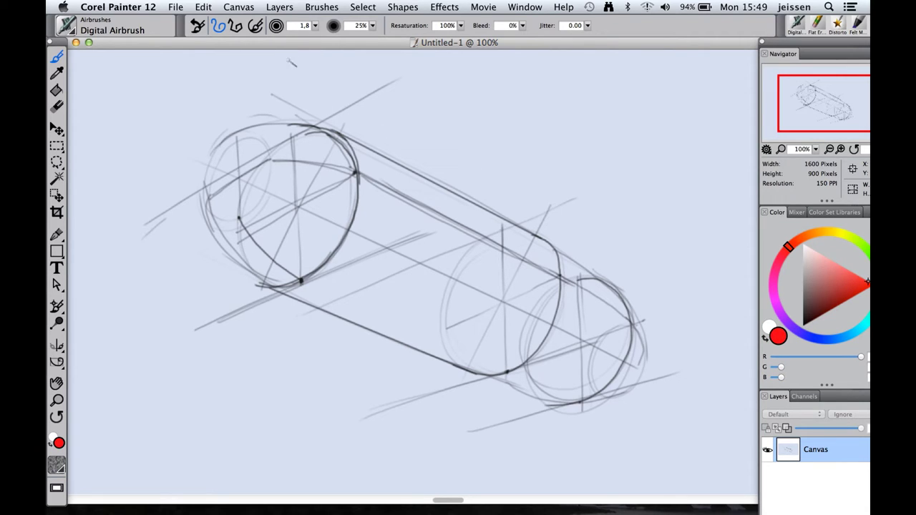
{"action": "left_click", "coordinate": [315, 26]}
{"action": "left_click_drag", "start_coordinate": [264, 36], "coordinate": [338, 37]}
{"action": "mouse_move", "coordinate": [337, 205]}
{"action": "left_mouse_down"}
{"action": "mouse_move", "coordinate": [392, 242]}
{"action": "mouse_move", "coordinate": [259, 166]}
{"action": "mouse_move", "coordinate": [334, 189]}
{"action": "mouse_move", "coordinate": [568, 334]}
{"action": "left_mouse_up"}
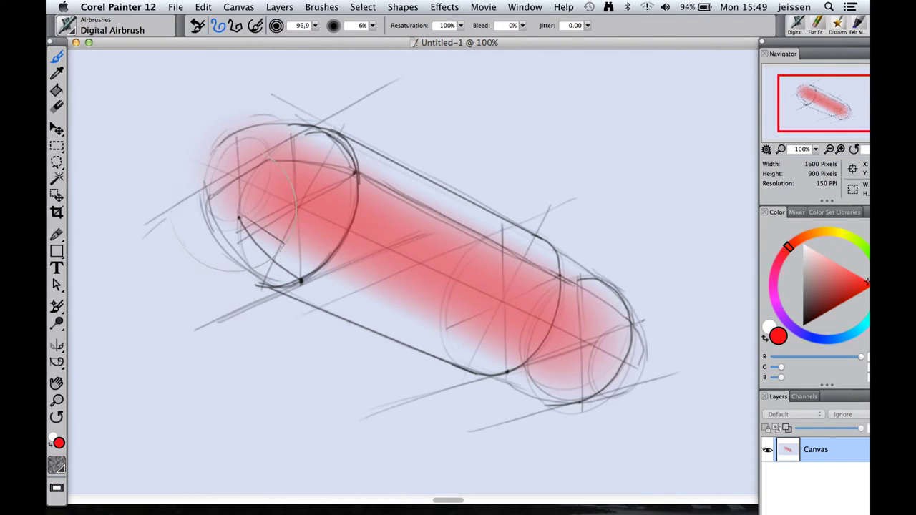
{"action": "mouse_move", "coordinate": [238, 216]}
{"action": "left_mouse_down"}
{"action": "mouse_move", "coordinate": [458, 327]}
{"action": "mouse_move", "coordinate": [419, 225]}
{"action": "mouse_move", "coordinate": [310, 198]}
{"action": "mouse_move", "coordinate": [597, 327]}
{"action": "mouse_move", "coordinate": [289, 165]}
{"action": "mouse_move", "coordinate": [266, 188]}
{"action": "mouse_move", "coordinate": [295, 230]}
{"action": "mouse_move", "coordinate": [296, 184]}
{"action": "mouse_move", "coordinate": [582, 327]}
{"action": "mouse_move", "coordinate": [300, 206]}
{"action": "mouse_move", "coordinate": [515, 344]}
{"action": "mouse_move", "coordinate": [615, 372]}
{"action": "left_mouse_up"}
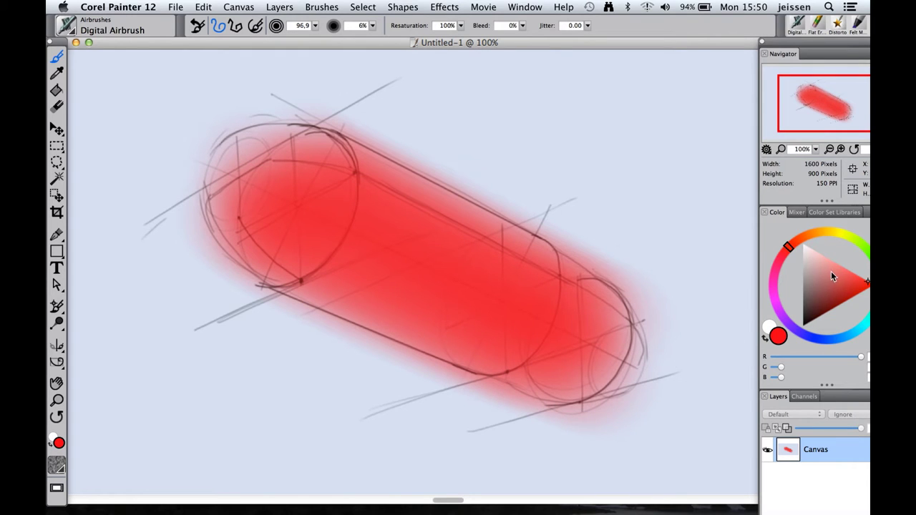
Step: Shade the capsule's underside along its length with a dark red
{"action": "left_click", "coordinate": [842, 299]}
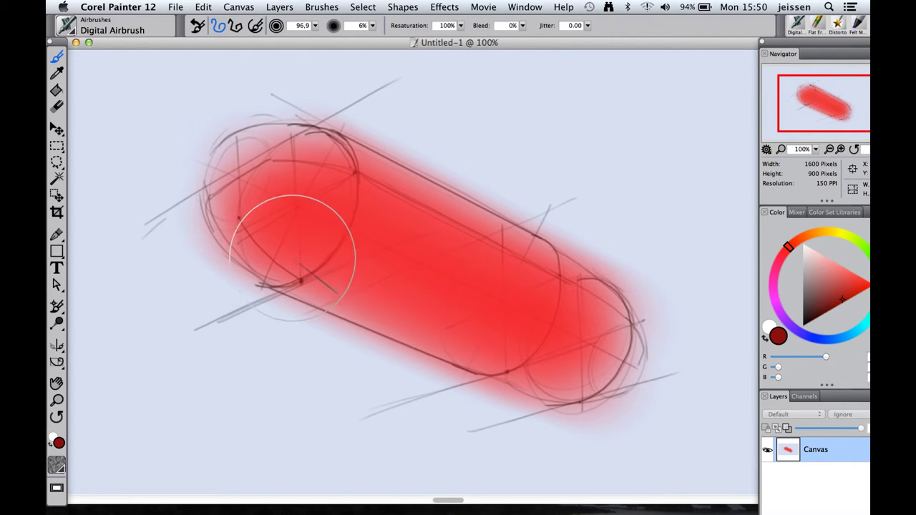
{"action": "left_click_drag", "start_coordinate": [358, 288], "coordinate": [521, 348]}
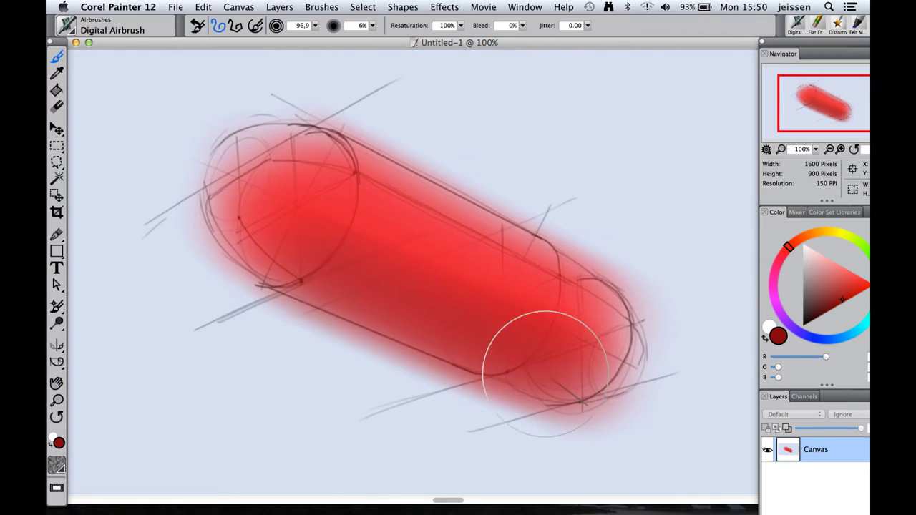
Step: Deepen the core shadow along the capsule's underside with a darker red at 2% opacity, using brush size 26.3 and widening it with 39.5
{"action": "left_click", "coordinate": [830, 306]}
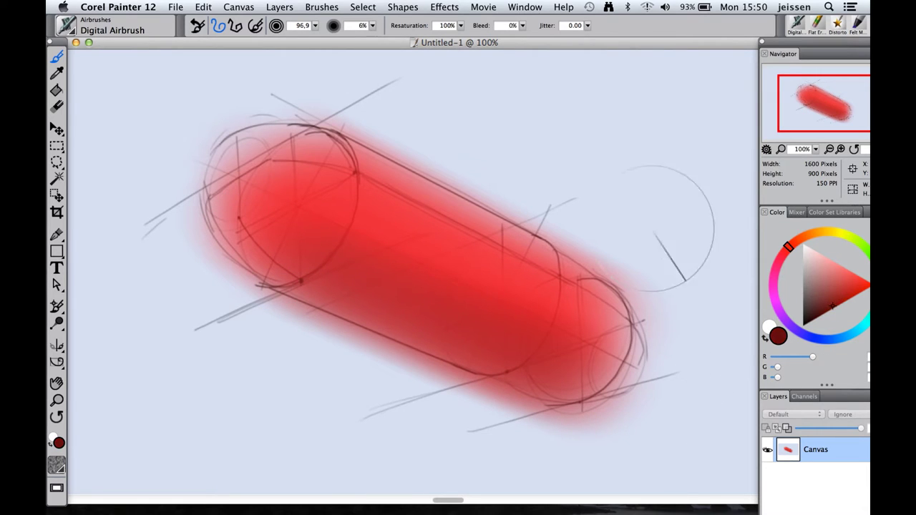
{"action": "left_click_drag", "start_coordinate": [315, 25], "coordinate": [315, 37]}
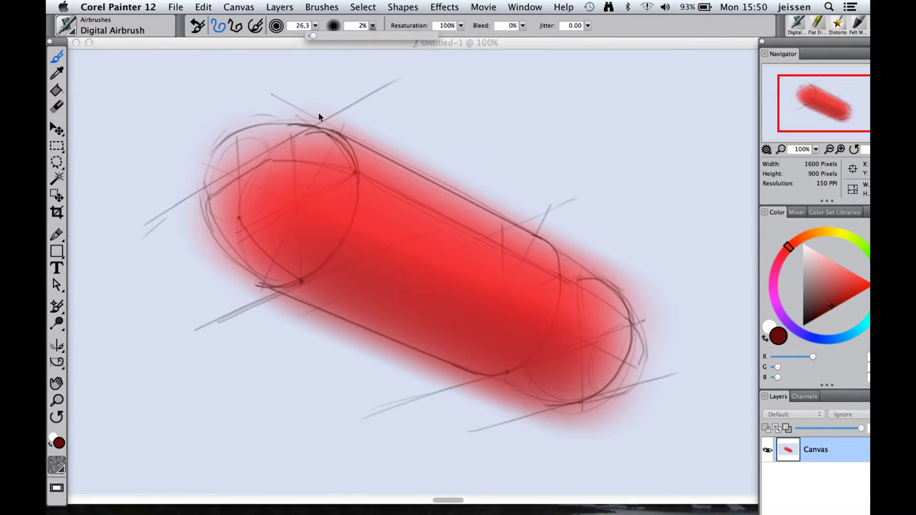
{"action": "mouse_move", "coordinate": [319, 265]}
{"action": "left_mouse_down"}
{"action": "mouse_move", "coordinate": [259, 242]}
{"action": "mouse_move", "coordinate": [489, 345]}
{"action": "mouse_move", "coordinate": [280, 239]}
{"action": "mouse_move", "coordinate": [421, 288]}
{"action": "mouse_move", "coordinate": [328, 246]}
{"action": "left_mouse_up"}
{"action": "mouse_move", "coordinate": [579, 373]}
{"action": "left_mouse_down"}
{"action": "mouse_move", "coordinate": [627, 377]}
{"action": "mouse_move", "coordinate": [634, 369]}
{"action": "mouse_move", "coordinate": [602, 374]}
{"action": "left_mouse_up"}
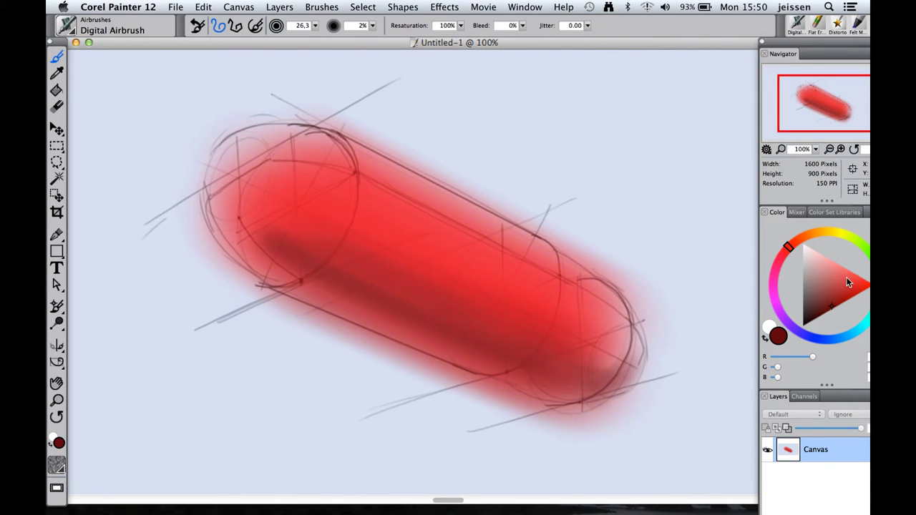
{"action": "left_click", "coordinate": [315, 26]}
{"action": "left_click_drag", "start_coordinate": [308, 38], "coordinate": [319, 37]}
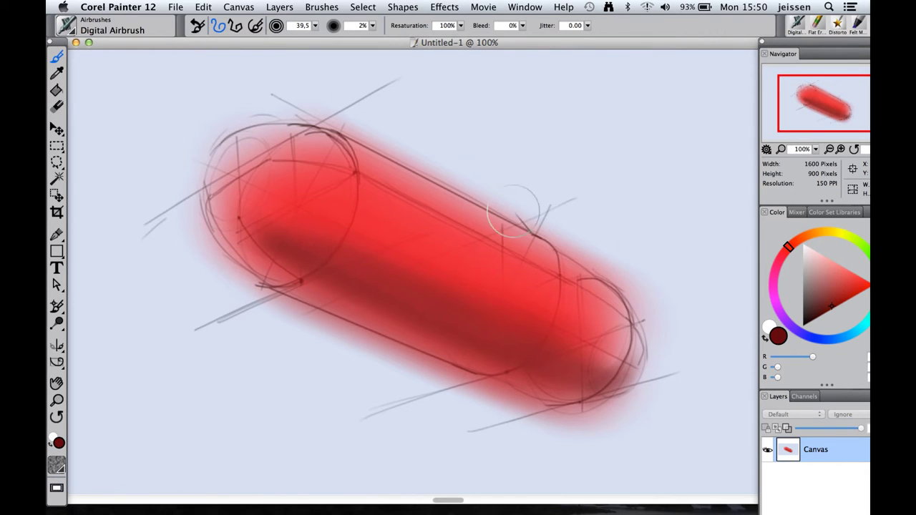
Step: Airbrush a light red highlight along the capsule's upper side and a pale pink highlight on the upper cap
{"action": "left_click", "coordinate": [839, 269]}
{"action": "left_click", "coordinate": [841, 266]}
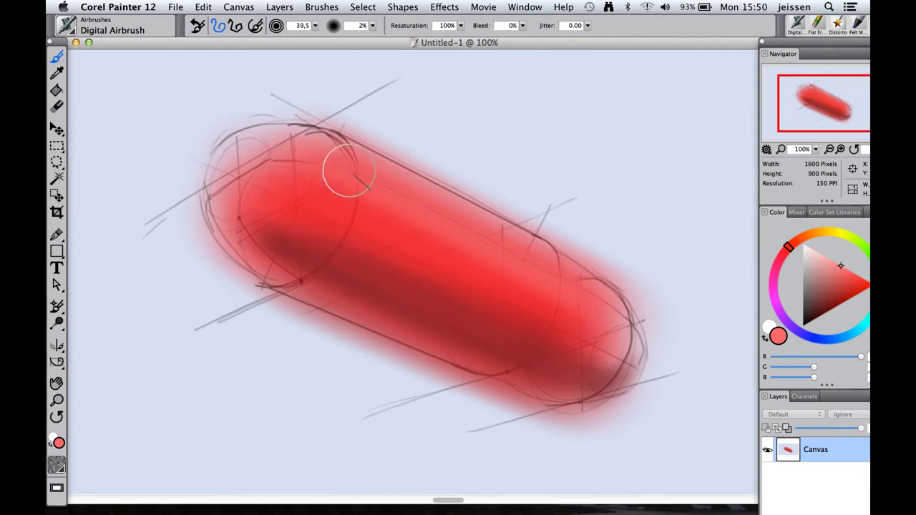
{"action": "left_click", "coordinate": [821, 259]}
{"action": "mouse_move", "coordinate": [316, 179]}
{"action": "left_mouse_down"}
{"action": "mouse_move", "coordinate": [266, 159]}
{"action": "mouse_move", "coordinate": [307, 159]}
{"action": "mouse_move", "coordinate": [252, 172]}
{"action": "mouse_move", "coordinate": [258, 182]}
{"action": "mouse_move", "coordinate": [326, 188]}
{"action": "mouse_move", "coordinate": [343, 179]}
{"action": "left_mouse_up"}
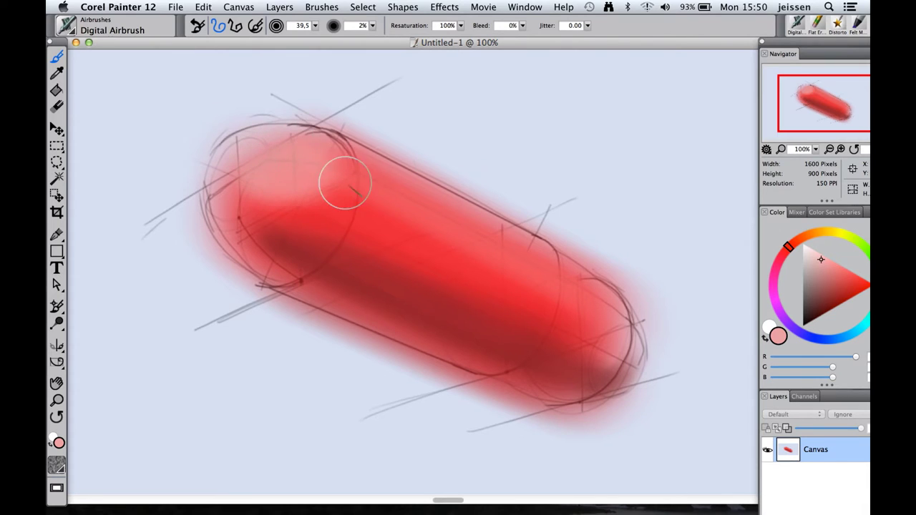
Step: Strengthen the capsule's upper edge and the rims of both caps in saturated red with brush size 10.6 and opacity 4%
{"action": "left_click", "coordinate": [866, 289]}
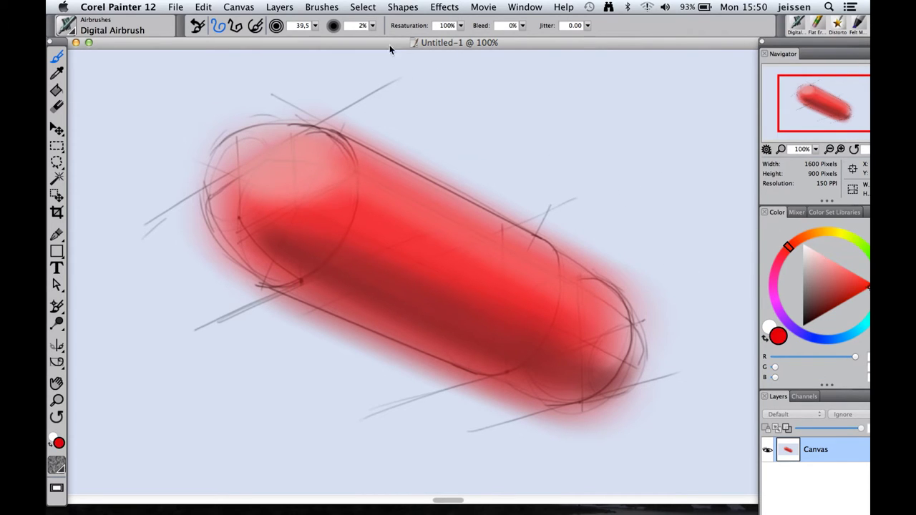
{"action": "left_click_drag", "start_coordinate": [315, 25], "coordinate": [316, 38]}
{"action": "mouse_move", "coordinate": [337, 143]}
{"action": "left_mouse_down"}
{"action": "mouse_move", "coordinate": [612, 292]}
{"action": "mouse_move", "coordinate": [633, 331]}
{"action": "mouse_move", "coordinate": [621, 379]}
{"action": "left_mouse_up"}
{"action": "mouse_move", "coordinate": [216, 209]}
{"action": "left_mouse_down"}
{"action": "mouse_move", "coordinate": [303, 198]}
{"action": "mouse_move", "coordinate": [358, 223]}
{"action": "mouse_move", "coordinate": [301, 278]}
{"action": "left_mouse_up"}
{"action": "left_click_drag", "start_coordinate": [304, 128], "coordinate": [241, 143]}
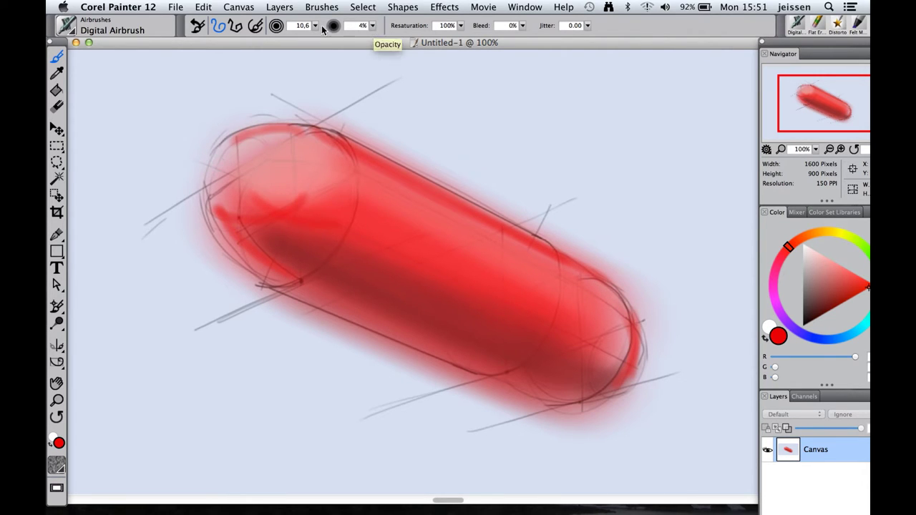
Step: Retrace the upper and lower ellipse seams around the capsule in black with brush size 2.4
{"action": "left_click_drag", "start_coordinate": [314, 25], "coordinate": [274, 38]}
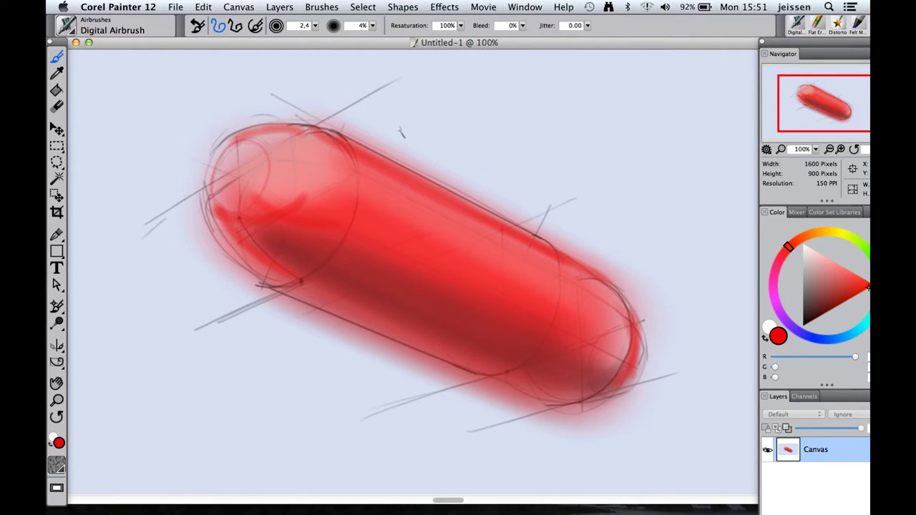
{"action": "left_click", "coordinate": [802, 324]}
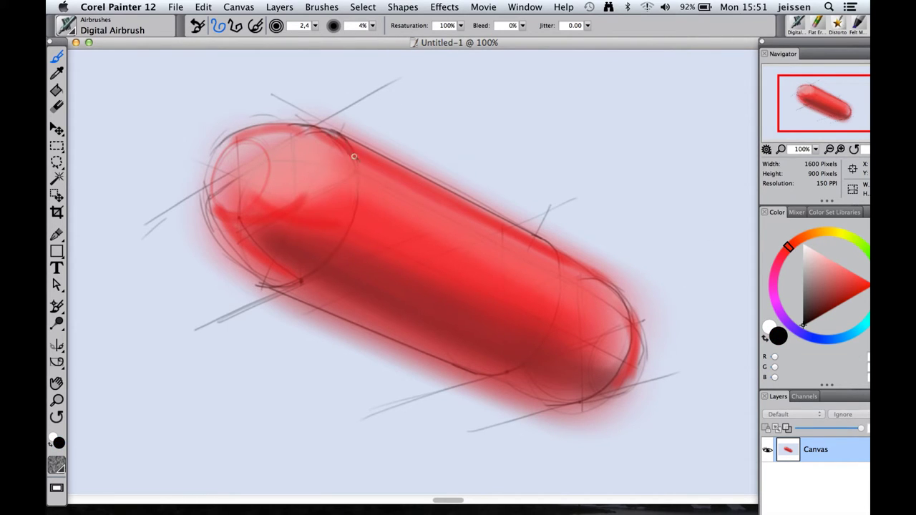
{"action": "mouse_move", "coordinate": [353, 156]}
{"action": "left_mouse_down"}
{"action": "mouse_move", "coordinate": [359, 213]}
{"action": "mouse_move", "coordinate": [322, 269]}
{"action": "mouse_move", "coordinate": [298, 279]}
{"action": "left_mouse_up"}
{"action": "left_click_drag", "start_coordinate": [548, 245], "coordinate": [561, 293]}
Step: Lasso and delete the overspray and construction lines outside the capsule, first along its lower side and then along its upper side
{"action": "left_click", "coordinate": [57, 163]}
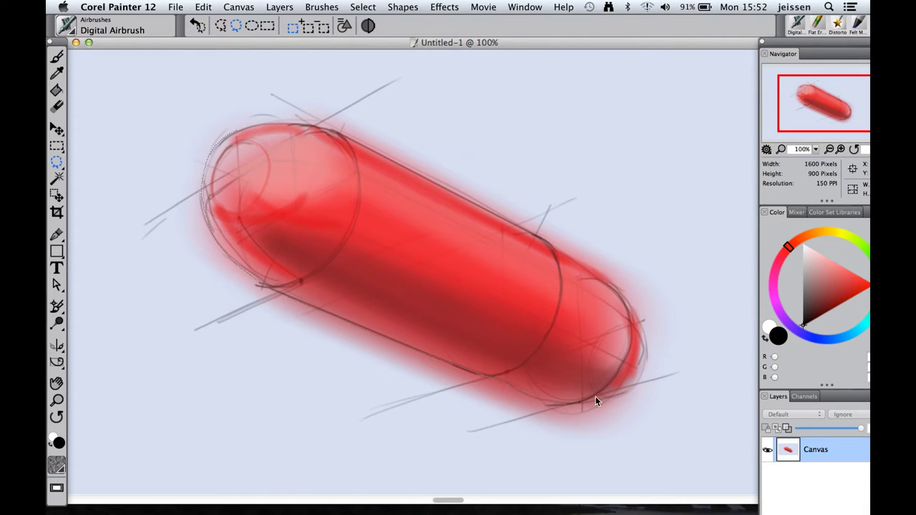
{"action": "left_click_drag", "start_coordinate": [129, 149], "coordinate": [123, 146]}
{"action": "key", "text": "BackSpace"}
{"action": "key", "text": "super+d"}
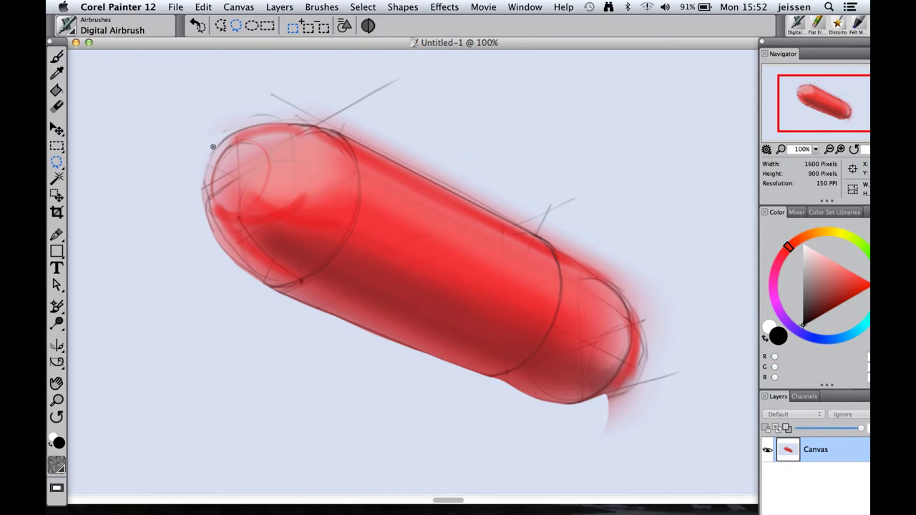
{"action": "left_click_drag", "start_coordinate": [213, 147], "coordinate": [320, 125]}
{"action": "key", "text": "BackSpace"}
{"action": "key", "text": "super+d"}
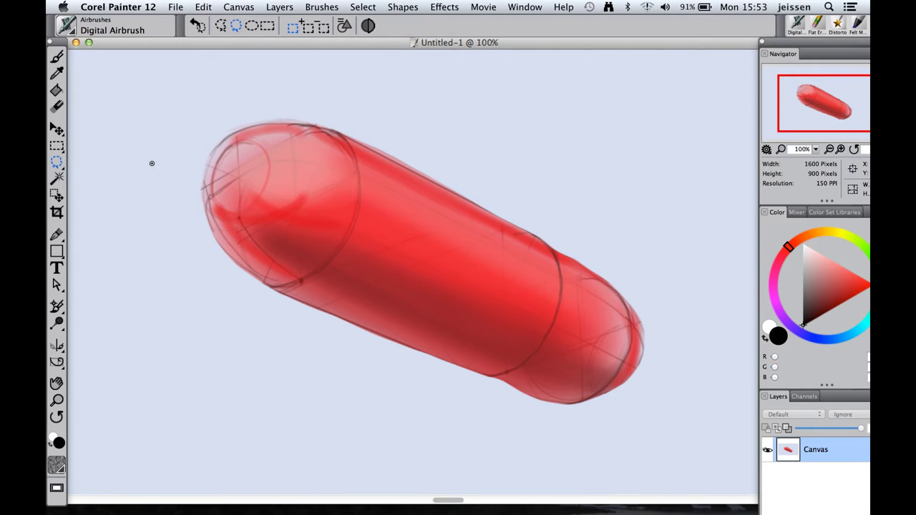
Step: Clean the capsule's long upper edge with straight Flat Eraser strokes at size 4.7
{"action": "left_click", "coordinate": [818, 24]}
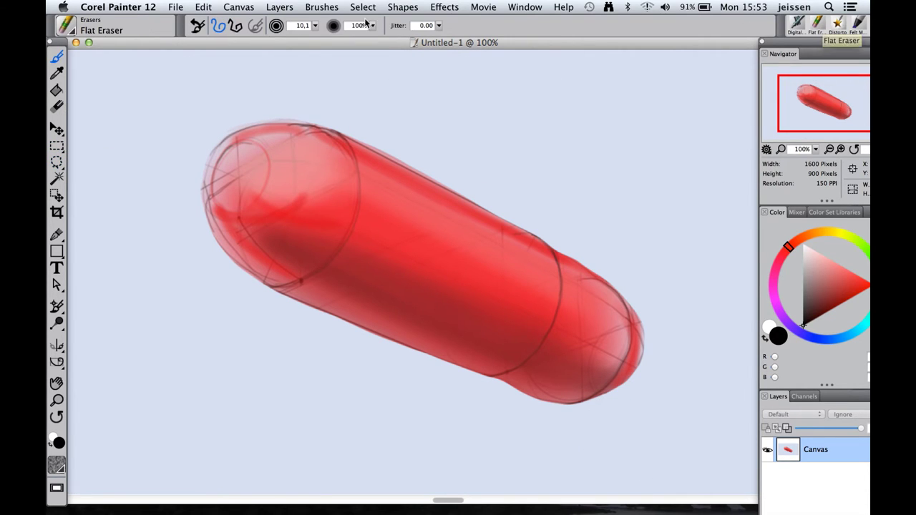
{"action": "left_click", "coordinate": [235, 27]}
{"action": "left_click", "coordinate": [315, 116]}
{"action": "left_click", "coordinate": [547, 234]}
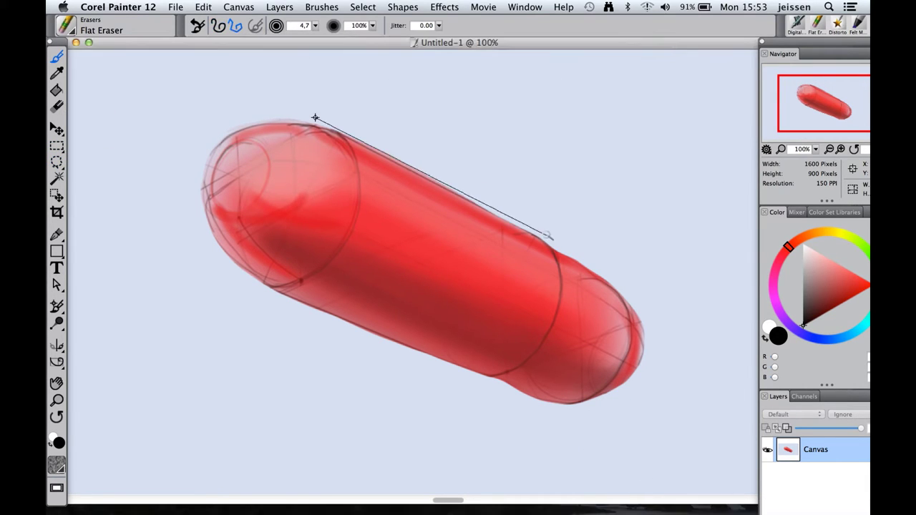
{"action": "left_click", "coordinate": [316, 112]}
{"action": "left_click", "coordinate": [544, 234]}
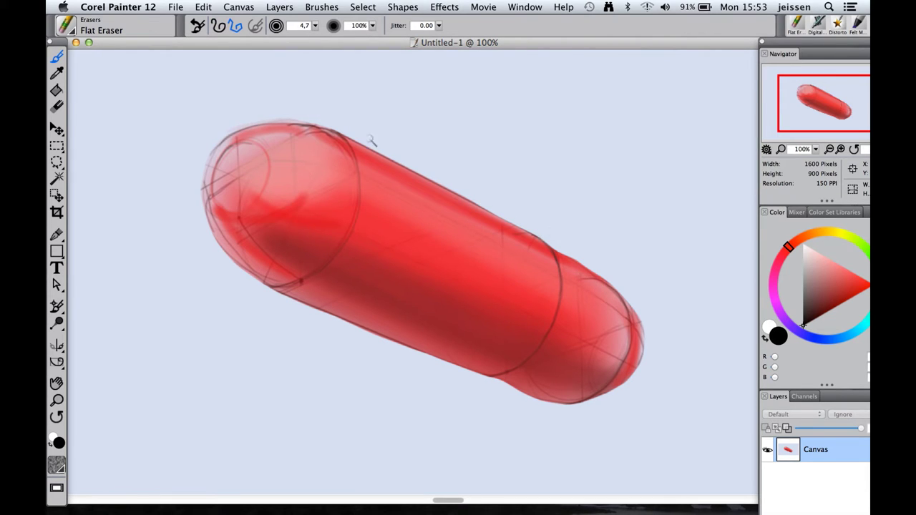
Step: Return to freehand strokes and erase the remaining spill around the rounded caps and the lower seam's upper end
{"action": "left_click", "coordinate": [218, 26]}
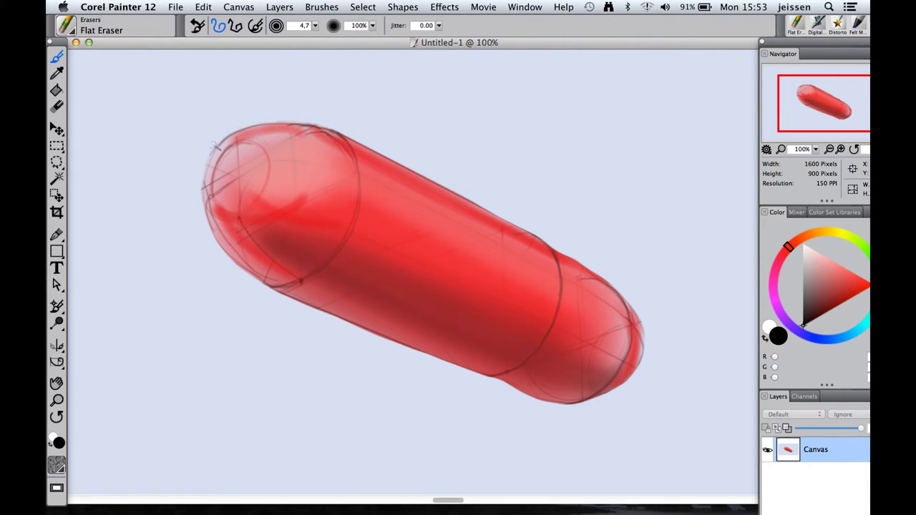
{"action": "left_click_drag", "start_coordinate": [561, 251], "coordinate": [576, 257]}
{"action": "left_click_drag", "start_coordinate": [643, 320], "coordinate": [633, 376]}
Step: Open the Gradients media controls and move the navigator and colour panel group fully into view
{"action": "left_click", "coordinate": [524, 9]}
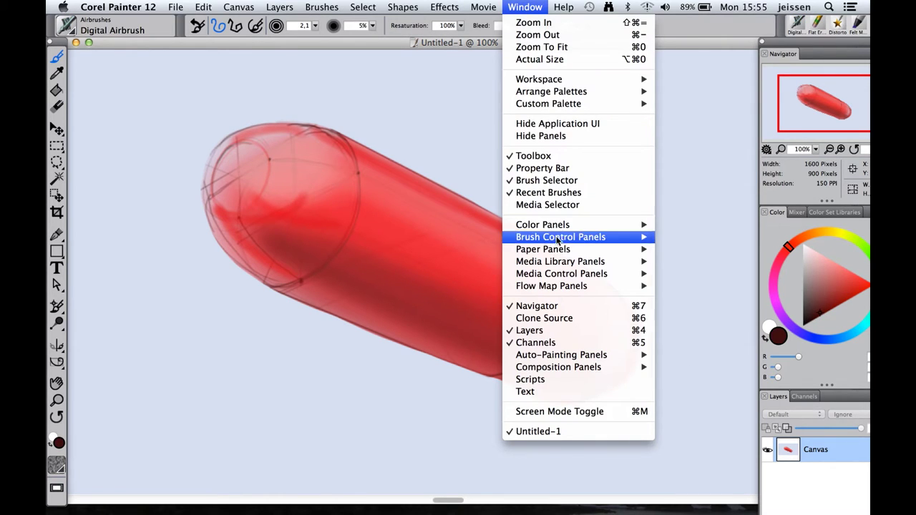
{"action": "mouse_move", "coordinate": [565, 276]}
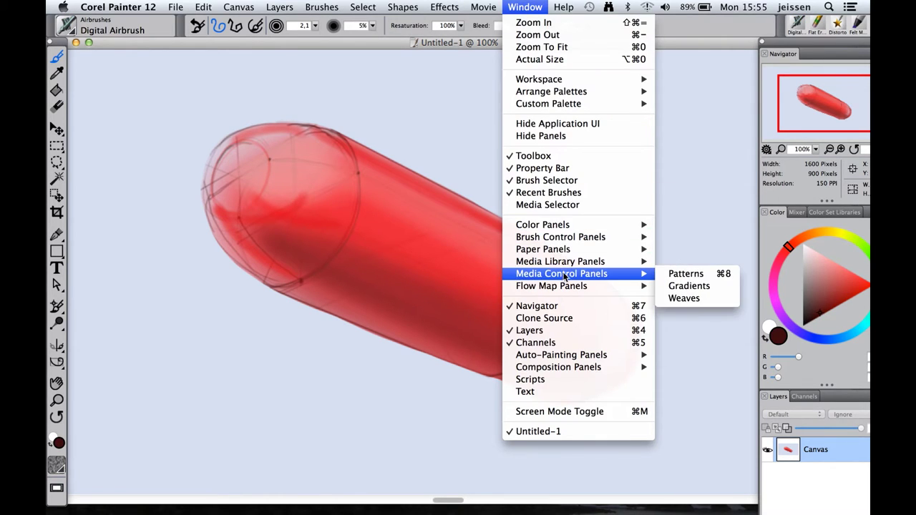
{"action": "left_click", "coordinate": [688, 286]}
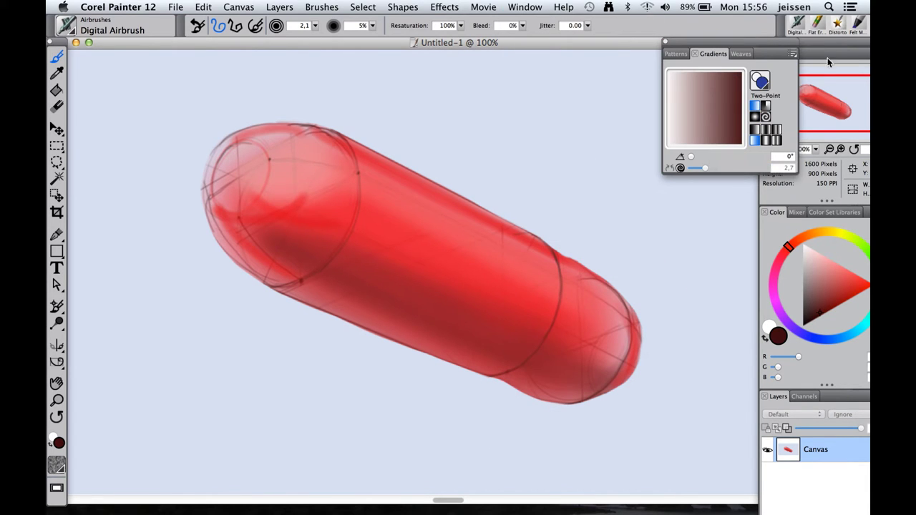
{"action": "left_click_drag", "start_coordinate": [828, 41], "coordinate": [803, 42]}
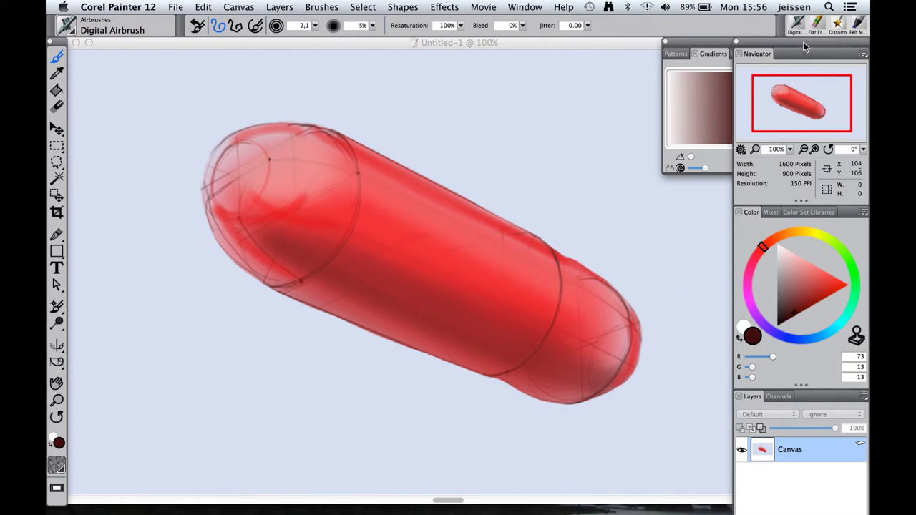
Step: Set the main colour to dark blue, RGB 21, 69, 141, for the two-point gradient and bring the gradient settings forward
{"action": "left_click", "coordinate": [805, 342]}
{"action": "left_click", "coordinate": [807, 297]}
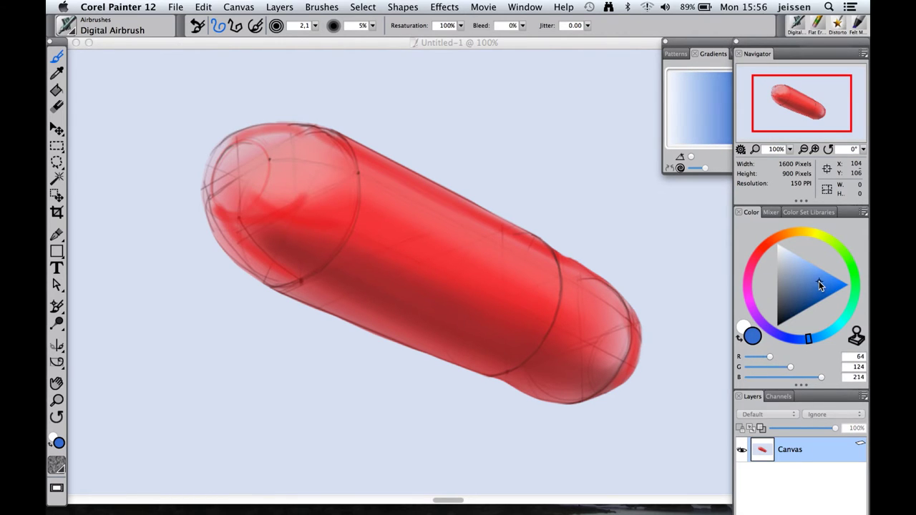
{"action": "left_click", "coordinate": [814, 296]}
{"action": "left_click_drag", "start_coordinate": [815, 294], "coordinate": [812, 299]}
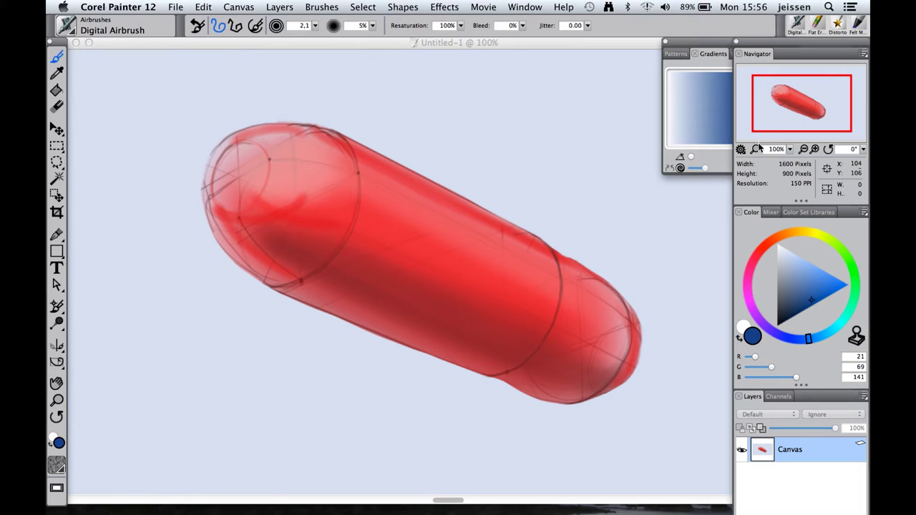
{"action": "left_click", "coordinate": [701, 41]}
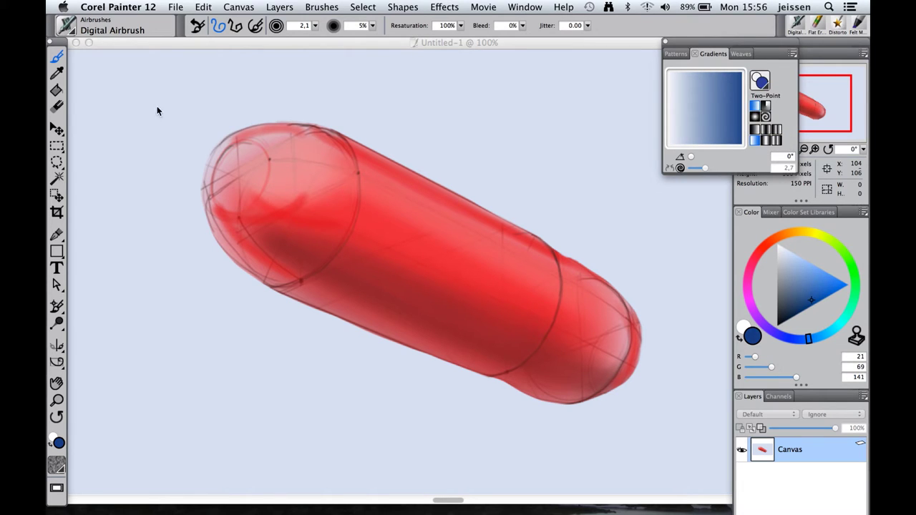
Step: Try filling the background with the linear white-to-blue gradient using the Paint Bucket, and undo the fill
{"action": "left_click", "coordinate": [56, 91]}
{"action": "left_click", "coordinate": [107, 135]}
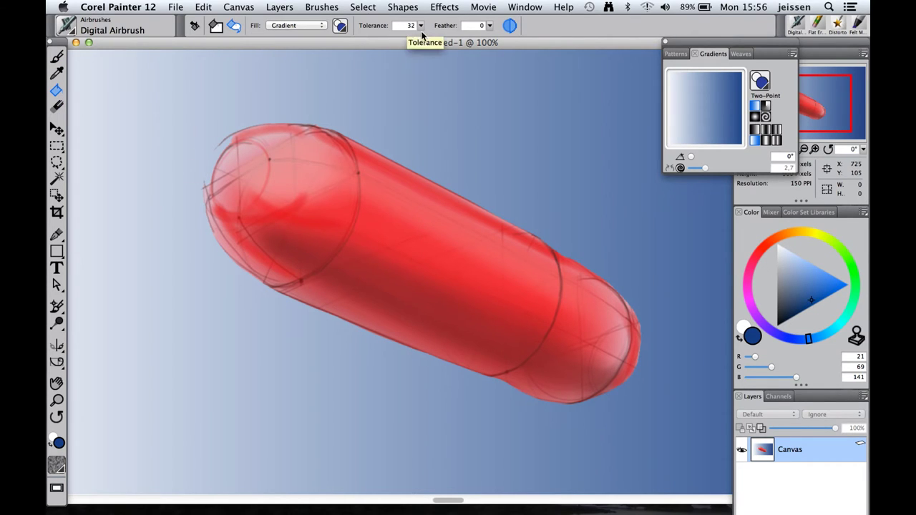
{"action": "left_click", "coordinate": [203, 7]}
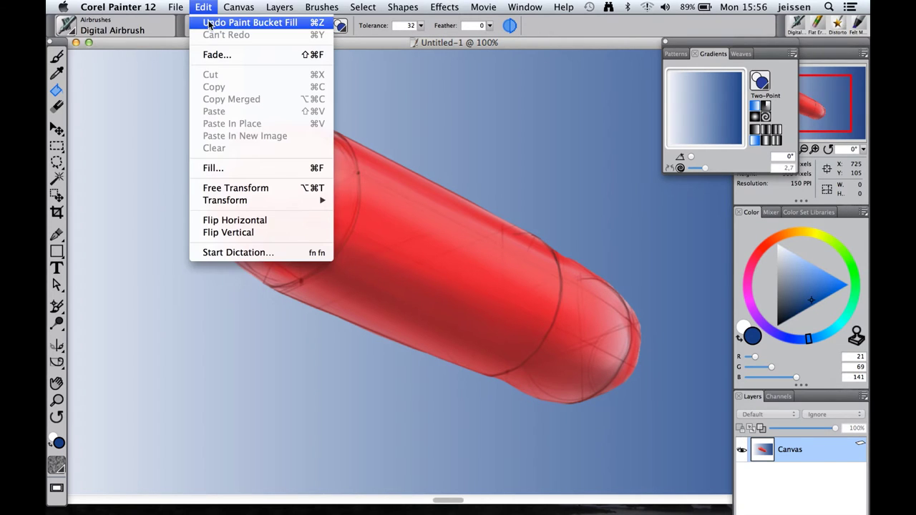
{"action": "left_click", "coordinate": [213, 23]}
Step: Set the Paint Bucket tolerance to 23 and change the two-point gradient to circular with a 124° angle
{"action": "left_click_drag", "start_coordinate": [419, 27], "coordinate": [372, 38]}
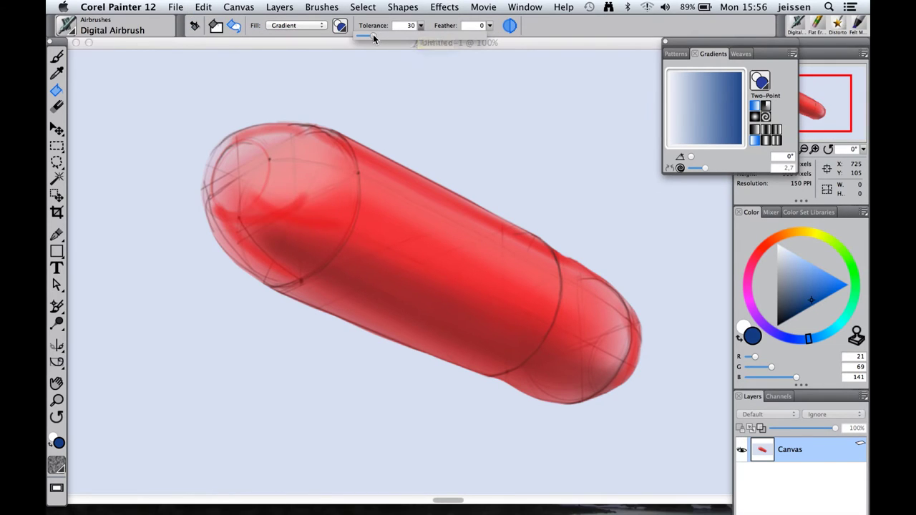
{"action": "left_click", "coordinate": [59, 90]}
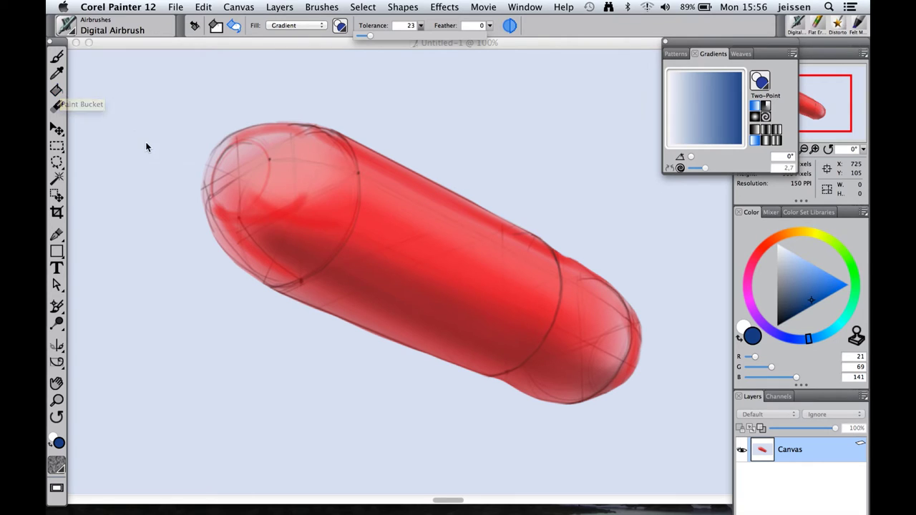
{"action": "left_click", "coordinate": [155, 153]}
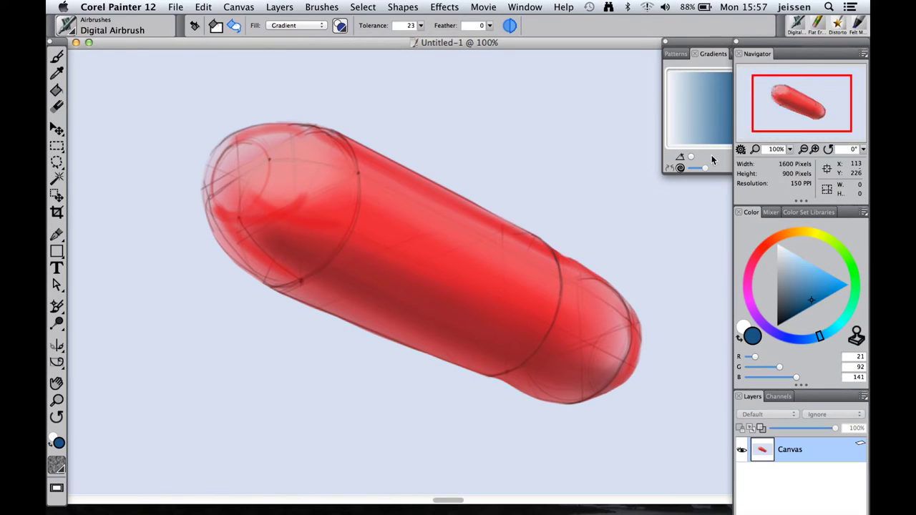
{"action": "left_click", "coordinate": [715, 157]}
{"action": "left_click", "coordinate": [754, 116]}
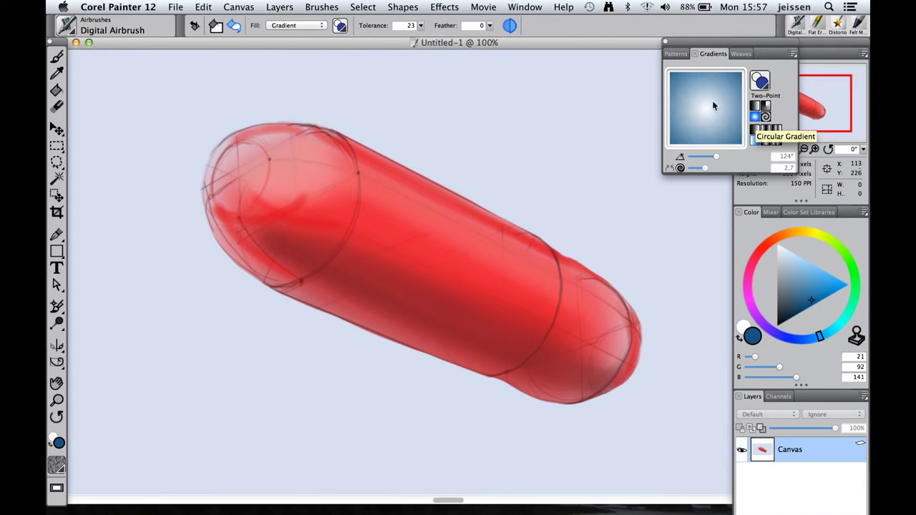
Step: Try the circular gradient fill with its bright centre just above the upper cap, and undo the fill
{"action": "left_click", "coordinate": [219, 100]}
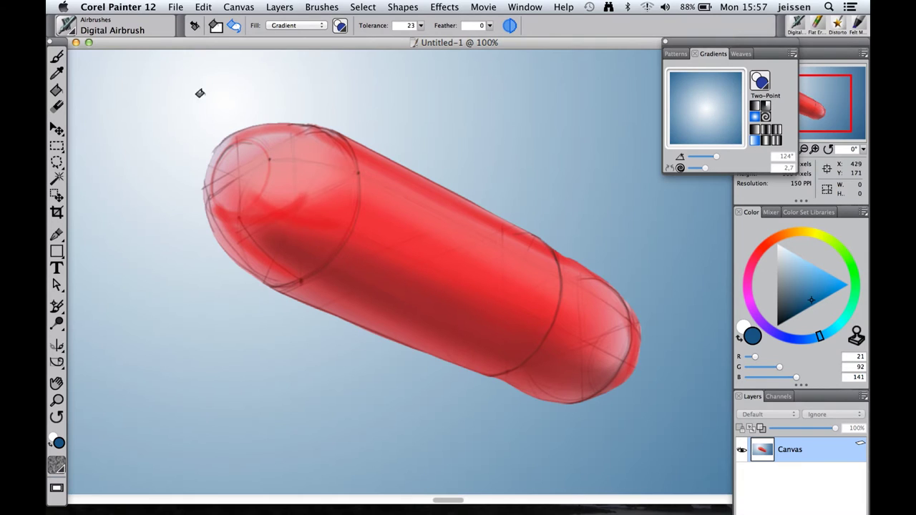
{"action": "left_click", "coordinate": [204, 7]}
{"action": "left_click", "coordinate": [212, 23]}
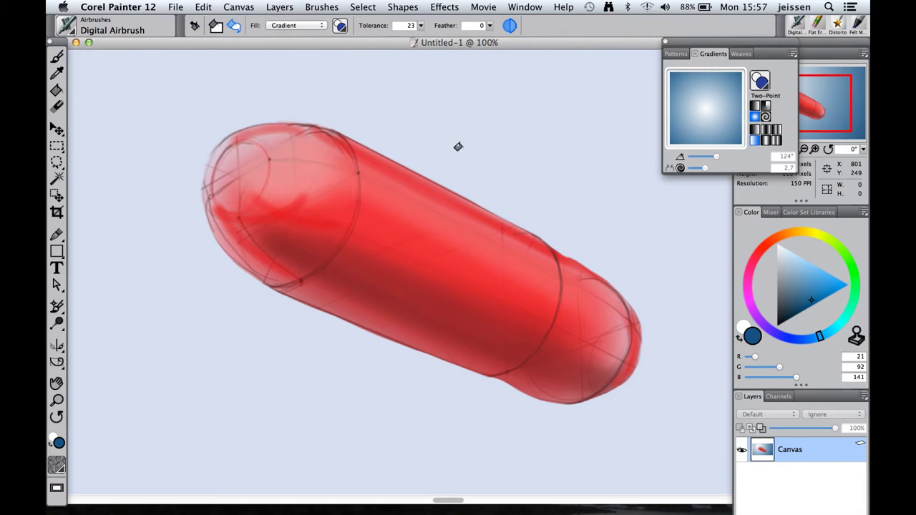
Step: Fill the background with the circular gradient, placing its bright centre above the middle of the capsule's long upper edge
{"action": "left_click", "coordinate": [479, 157]}
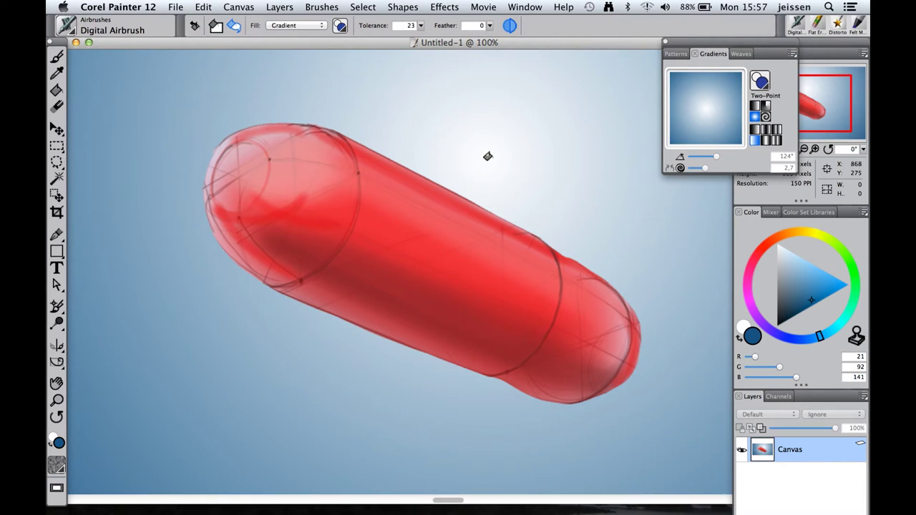
Step: Lasso a narrow curved band where the body meets the lower cap, and sample the capsule's light red for the airbrush
{"action": "left_click", "coordinate": [57, 162]}
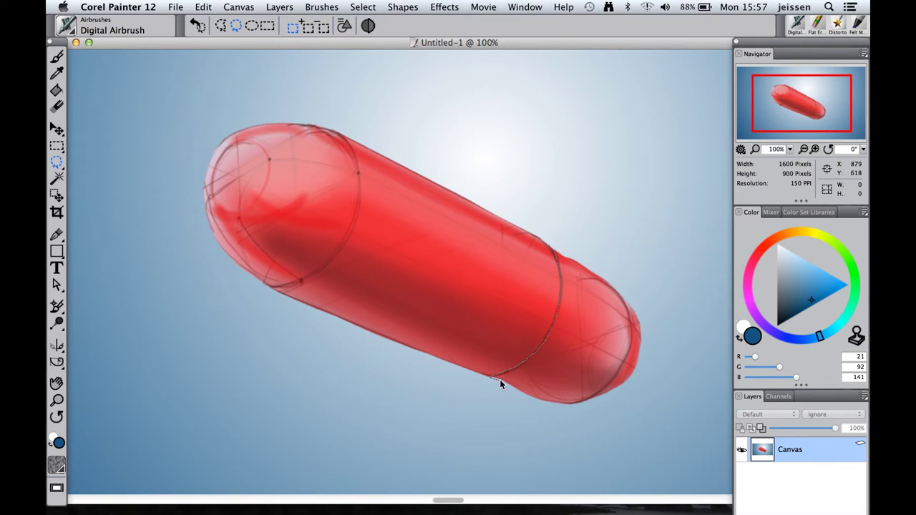
{"action": "left_click_drag", "start_coordinate": [573, 259], "coordinate": [497, 379]}
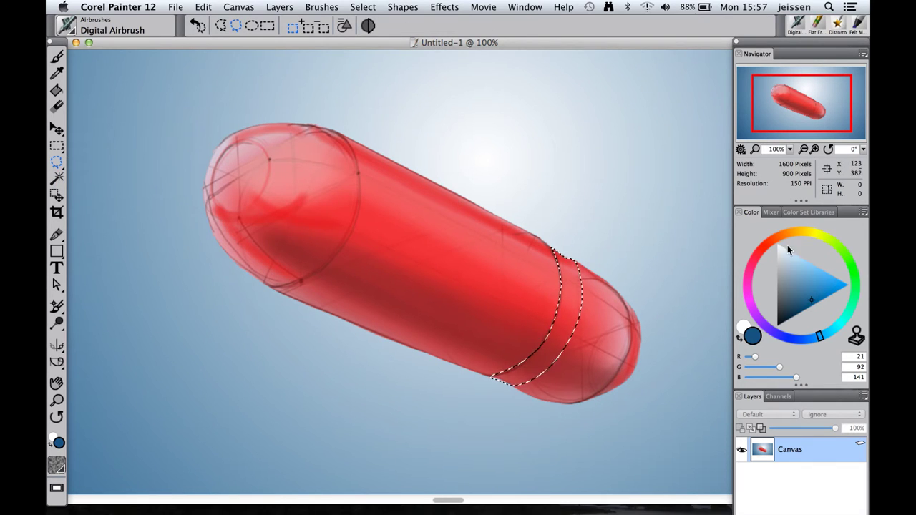
{"action": "left_click", "coordinate": [56, 72]}
{"action": "left_click", "coordinate": [348, 184]}
{"action": "left_click", "coordinate": [56, 56]}
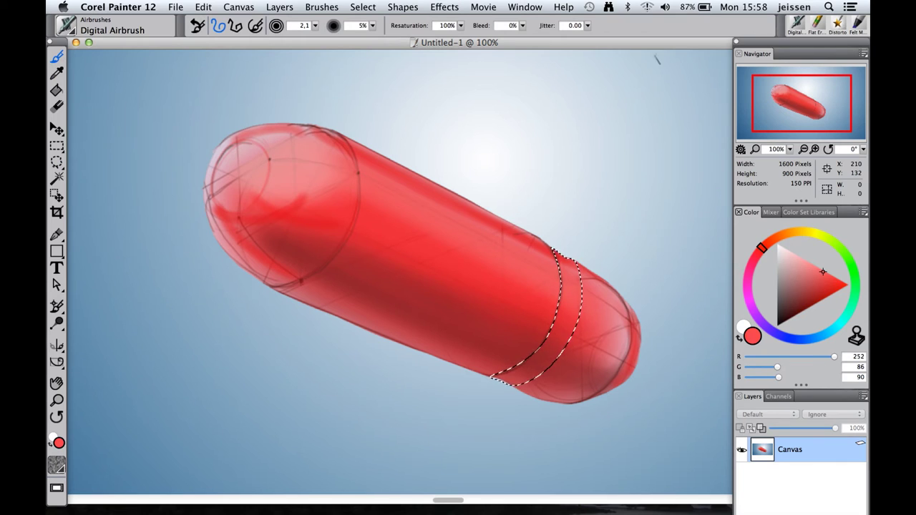
Step: Highlight the upper end of the selected band in light pink with the airbrush at 2% opacity, reducing the size to 11.1
{"action": "left_click", "coordinate": [373, 26]}
{"action": "left_click_drag", "start_coordinate": [340, 36], "coordinate": [329, 35]}
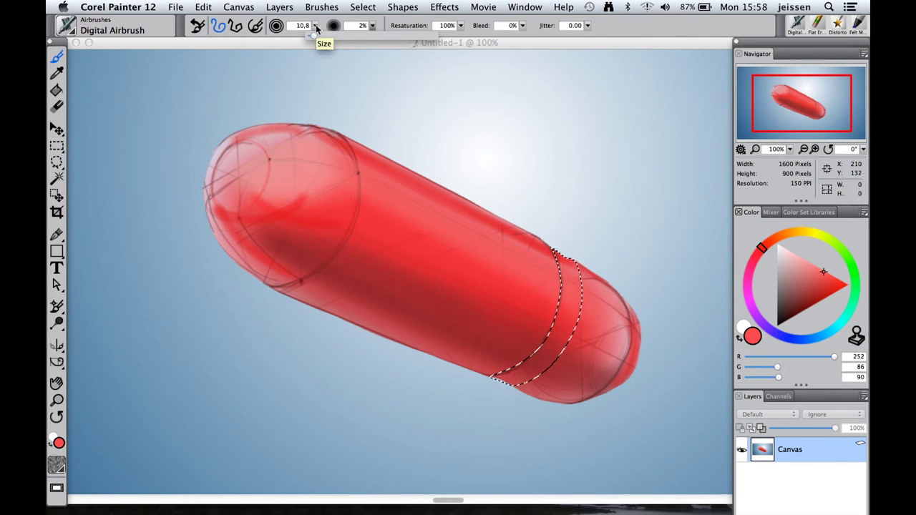
{"action": "left_click", "coordinate": [315, 25]}
{"action": "left_click", "coordinate": [322, 36]}
{"action": "left_click", "coordinate": [808, 262]}
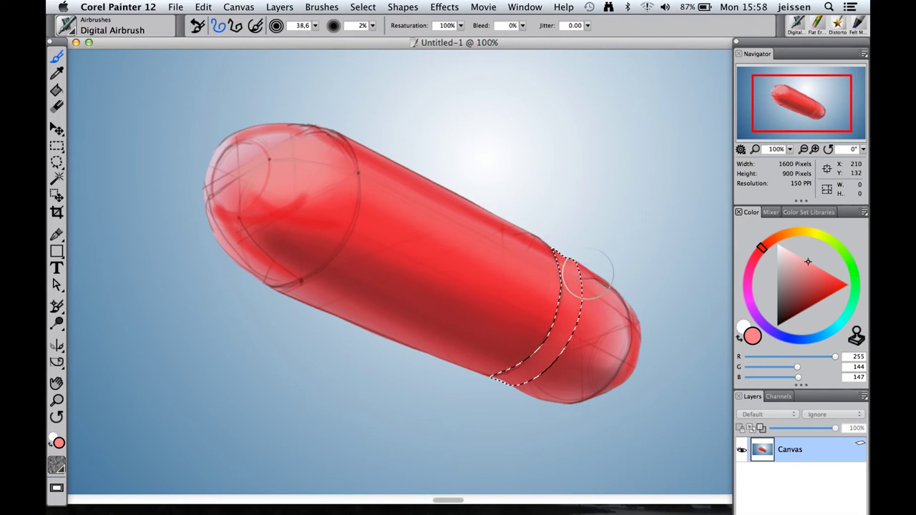
{"action": "left_click", "coordinate": [316, 26]}
{"action": "left_click", "coordinate": [306, 36]}
{"action": "left_click", "coordinate": [570, 261]}
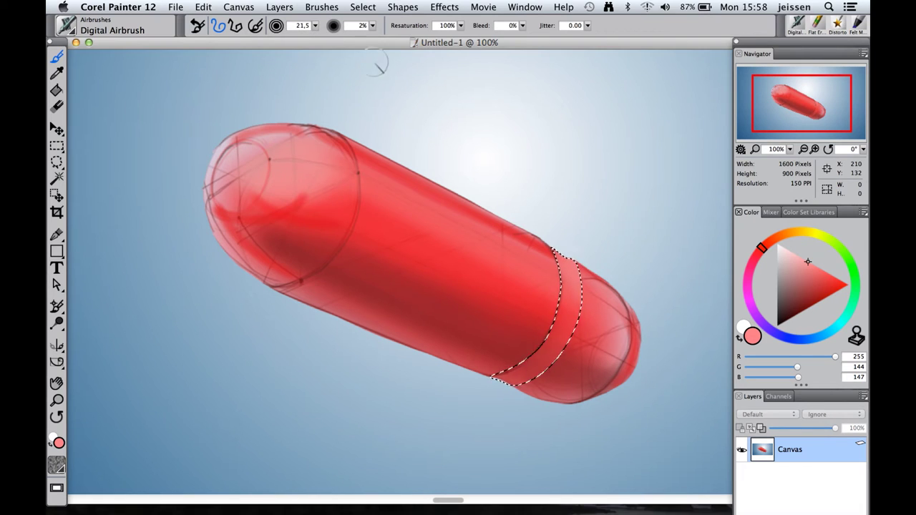
{"action": "left_click", "coordinate": [315, 26]}
{"action": "left_click", "coordinate": [300, 36]}
{"action": "left_click_drag", "start_coordinate": [569, 262], "coordinate": [574, 280]}
Step: Shade the band's inner edge with dark red, brighten its upper end with pale pink, refine it with red tones, and deselect it
{"action": "left_click", "coordinate": [810, 298]}
{"action": "mouse_move", "coordinate": [556, 301]}
{"action": "left_mouse_down"}
{"action": "mouse_move", "coordinate": [552, 273]}
{"action": "mouse_move", "coordinate": [538, 351]}
{"action": "mouse_move", "coordinate": [551, 263]}
{"action": "mouse_move", "coordinate": [559, 336]}
{"action": "mouse_move", "coordinate": [559, 305]}
{"action": "left_mouse_up"}
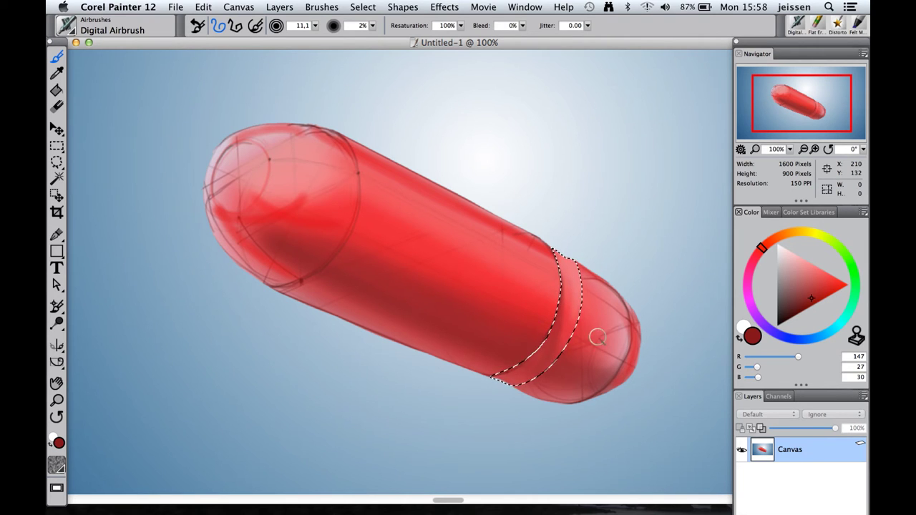
{"action": "left_click", "coordinate": [787, 249]}
{"action": "left_click_drag", "start_coordinate": [576, 264], "coordinate": [566, 258]}
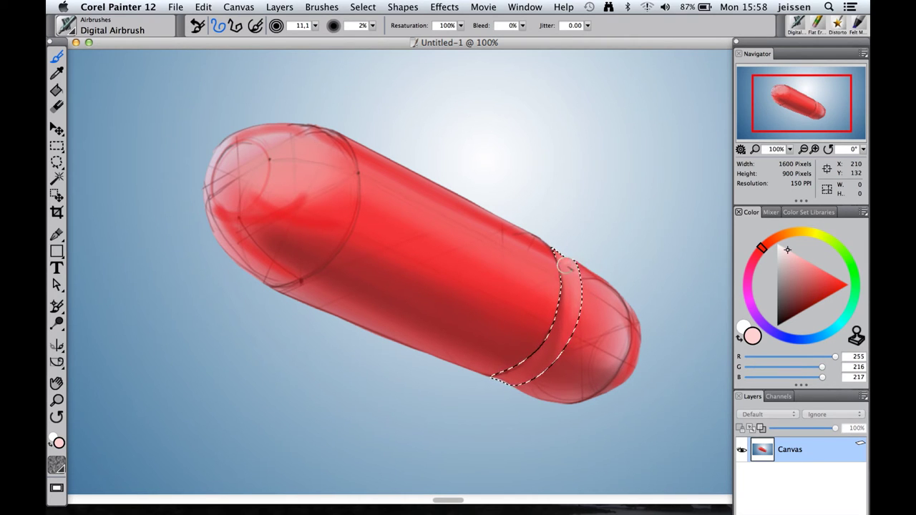
{"action": "left_click_drag", "start_coordinate": [787, 306], "coordinate": [834, 277]}
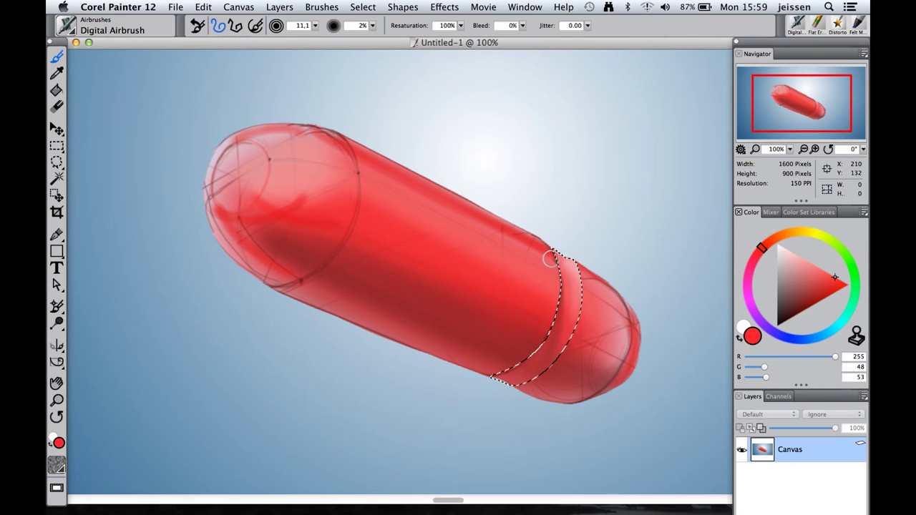
{"action": "left_click", "coordinate": [810, 302]}
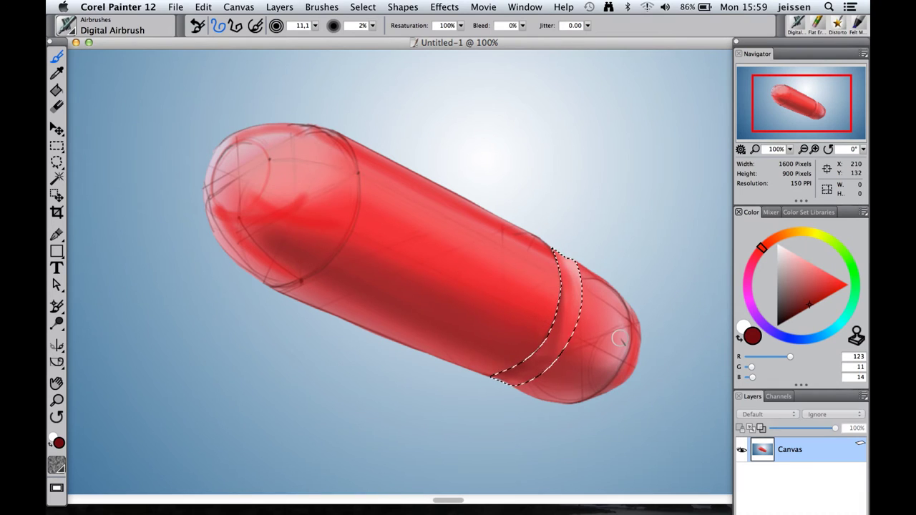
{"action": "key", "text": "super+d"}
Step: Set the airbrush to black, size 1.7 and 12% opacity, and mark reference points on the cap seams and across the band
{"action": "mouse_move", "coordinate": [315, 26]}
{"action": "left_mouse_down"}
{"action": "mouse_move", "coordinate": [264, 36]}
{"action": "mouse_move", "coordinate": [323, 35]}
{"action": "left_mouse_up"}
{"action": "left_click", "coordinate": [372, 26]}
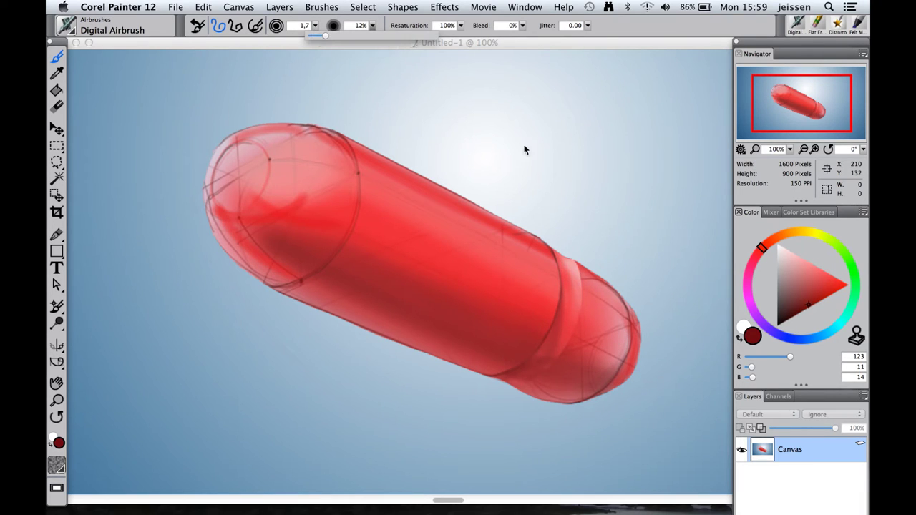
{"action": "left_click", "coordinate": [779, 325]}
{"action": "left_click", "coordinate": [358, 173]}
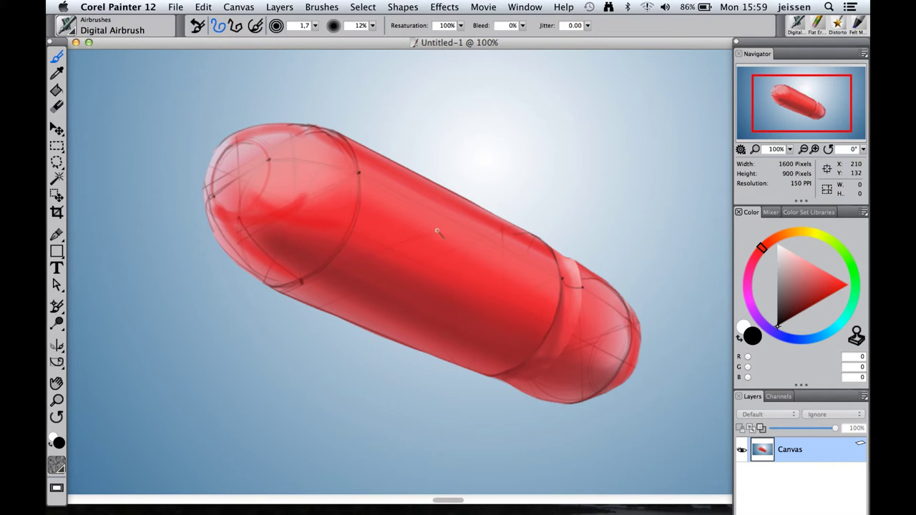
Step: Draw two straight construction lines lengthwise along the body, from the upper cap's seam points to the band's near edge
{"action": "left_click", "coordinate": [236, 26]}
{"action": "left_click", "coordinate": [359, 172]}
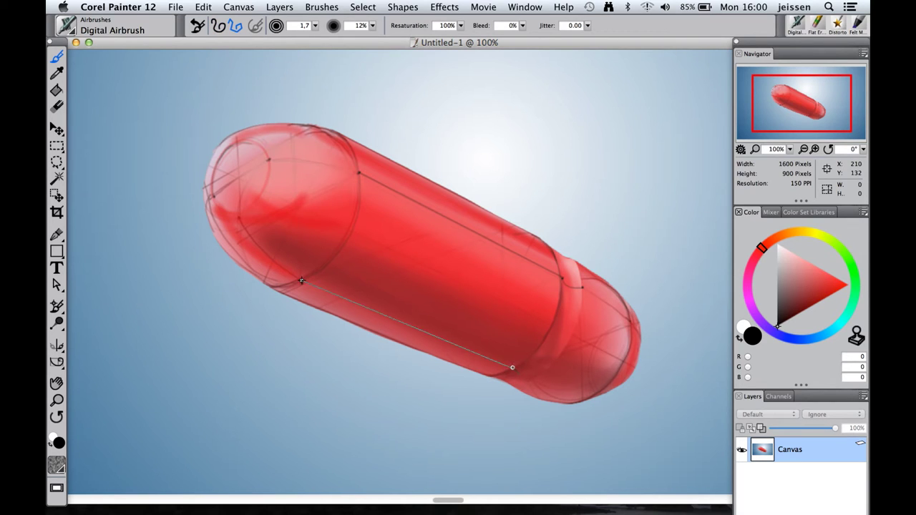
{"action": "left_click", "coordinate": [512, 367]}
Step: Continue both construction lines across the band and along the lower cap, combining freehand curves with straight strokes
{"action": "left_click", "coordinate": [218, 26]}
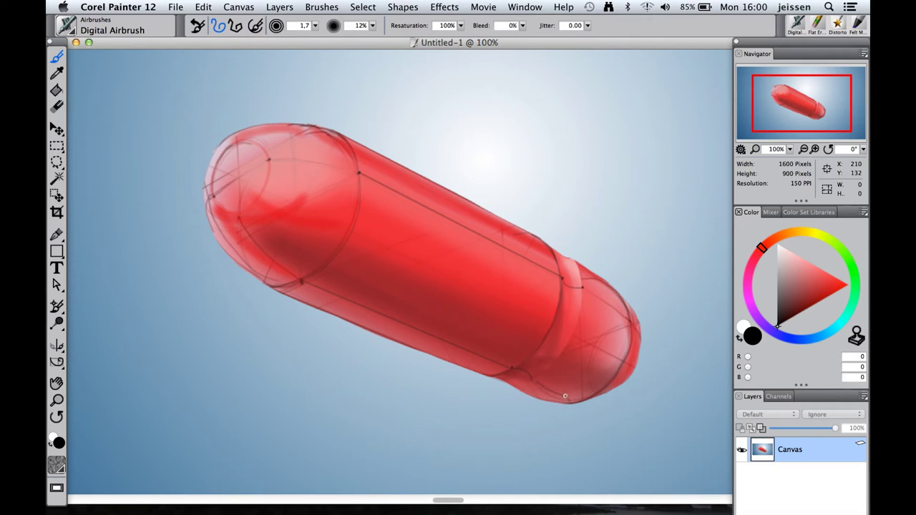
{"action": "left_click", "coordinate": [236, 25]}
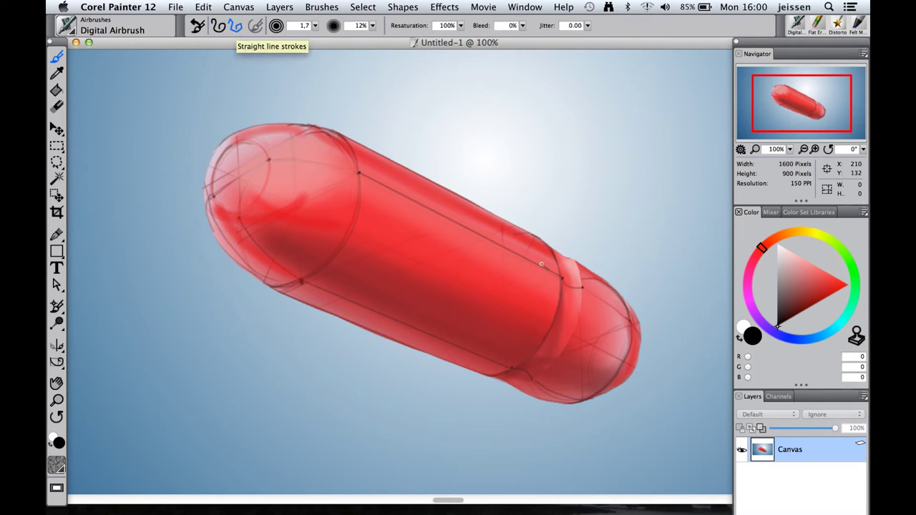
{"action": "left_click", "coordinate": [222, 26]}
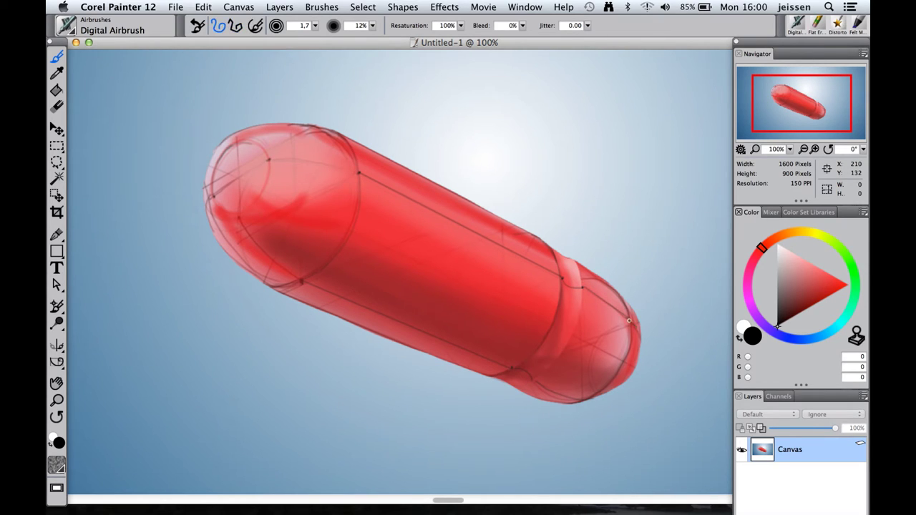
Step: Draw three long straight perspective lines from the upper seam point, the band point and the lower cap's end point into the lower-left background
{"action": "left_click", "coordinate": [236, 26]}
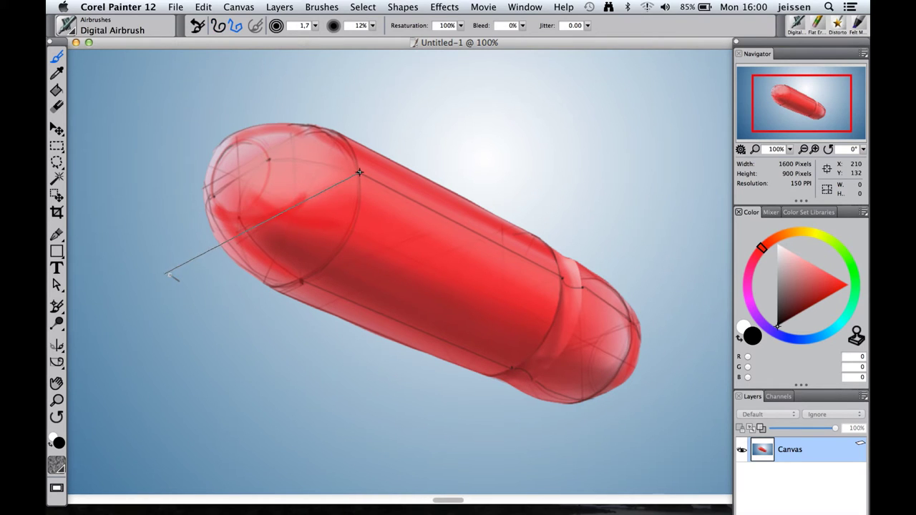
{"action": "left_click", "coordinate": [99, 310]}
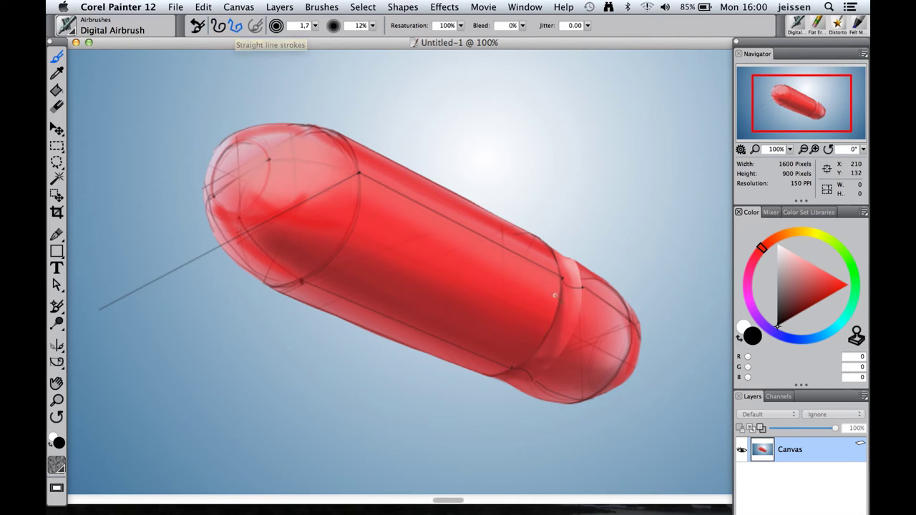
{"action": "left_click", "coordinate": [561, 278]}
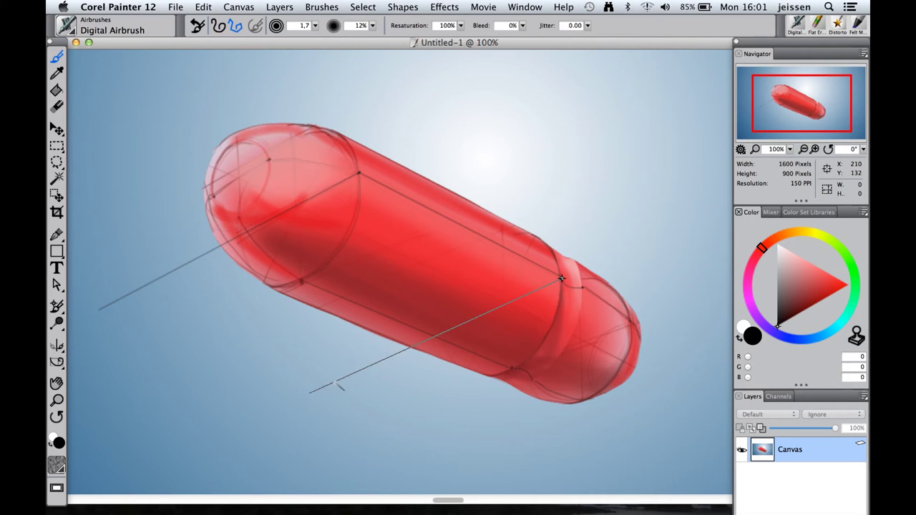
{"action": "left_click", "coordinate": [204, 434]}
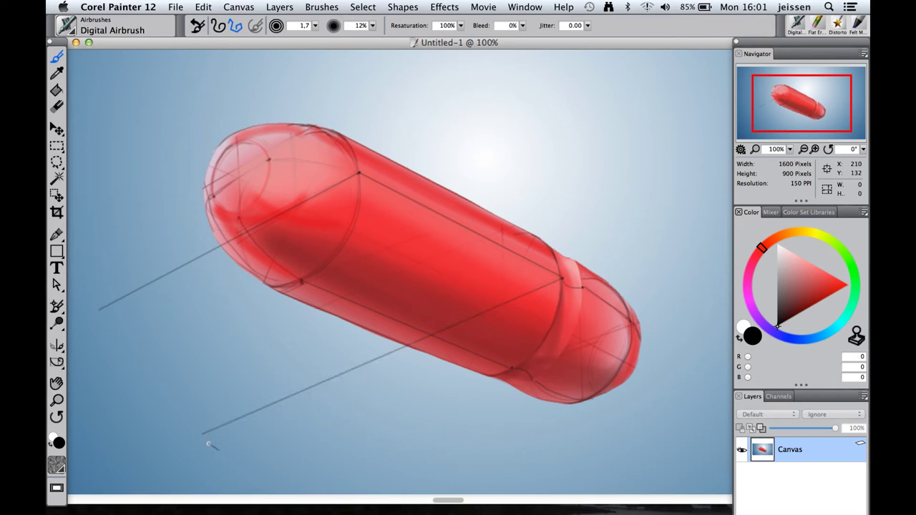
{"action": "left_click", "coordinate": [631, 324]}
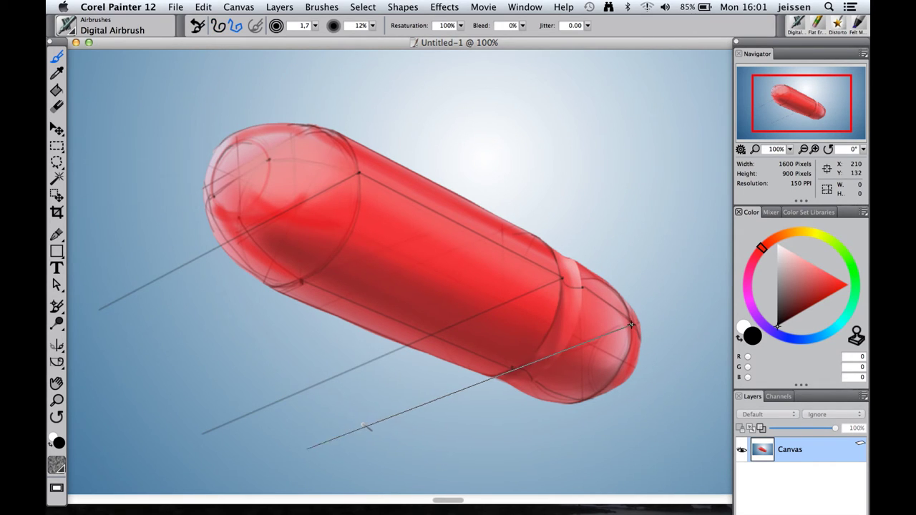
{"action": "left_click", "coordinate": [325, 445]}
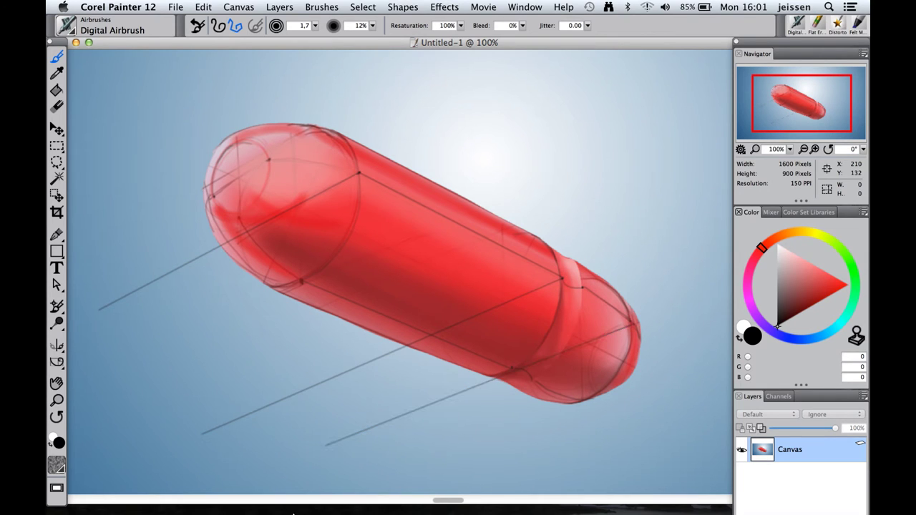
Step: Lasso two fin outlines at the capsule's lower end, one above and one below the body, following the construction lines
{"action": "left_click", "coordinate": [57, 161]}
{"action": "left_click", "coordinate": [630, 324]}
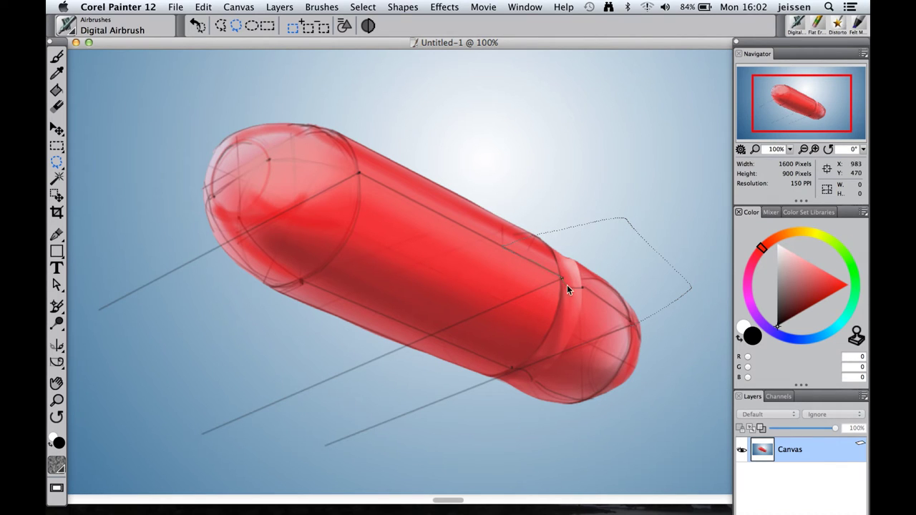
{"action": "mouse_move", "coordinate": [566, 285]}
{"action": "left_mouse_down"}
{"action": "mouse_move", "coordinate": [583, 285]}
{"action": "mouse_move", "coordinate": [631, 324]}
{"action": "left_mouse_up"}
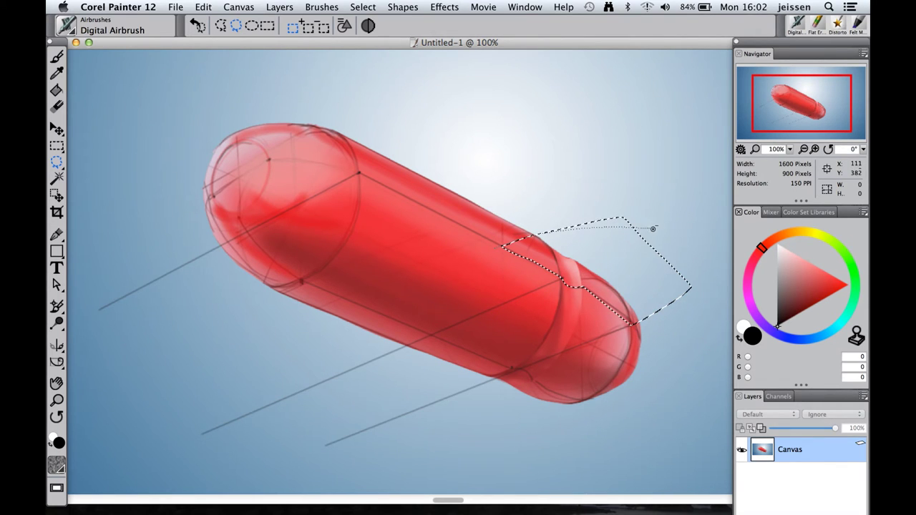
{"action": "left_click_drag", "start_coordinate": [451, 350], "coordinate": [458, 393]}
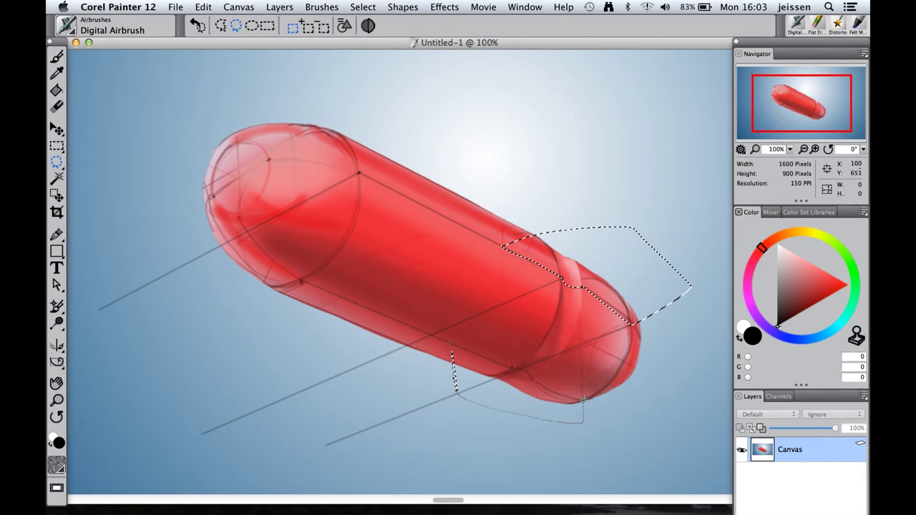
{"action": "mouse_move", "coordinate": [582, 400]}
{"action": "left_mouse_down"}
{"action": "mouse_move", "coordinate": [540, 383]}
{"action": "mouse_move", "coordinate": [526, 365]}
{"action": "mouse_move", "coordinate": [513, 368]}
{"action": "left_mouse_up"}
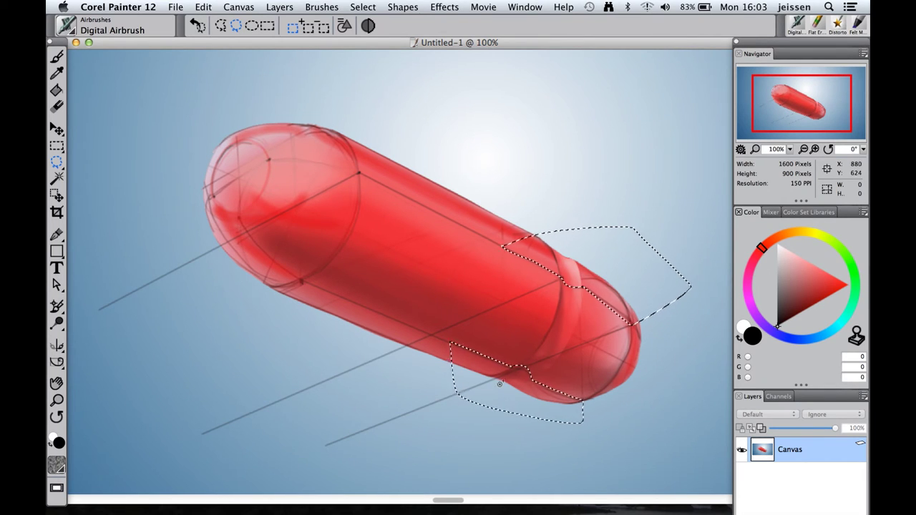
Step: Airbrush both selected fins with dark red (122, 24, 27) at size 61.4 and 3% opacity
{"action": "left_click", "coordinate": [805, 302]}
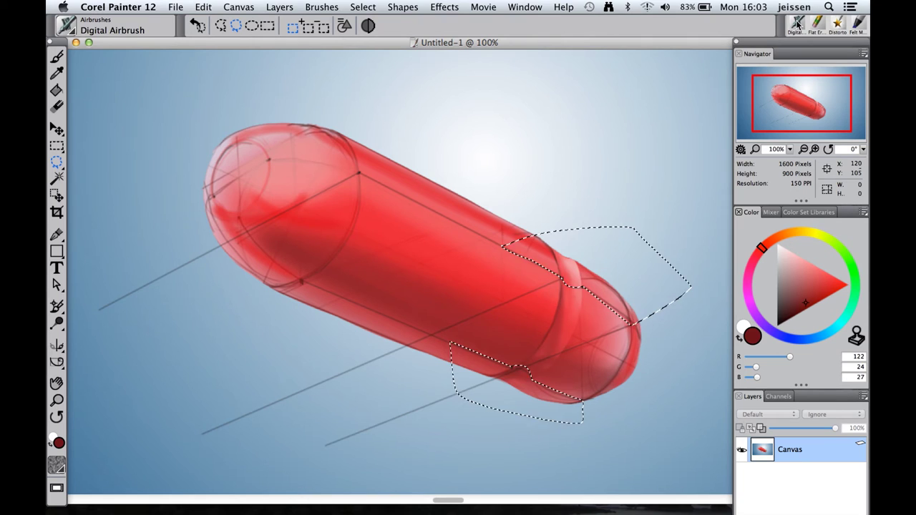
{"action": "left_click", "coordinate": [57, 55]}
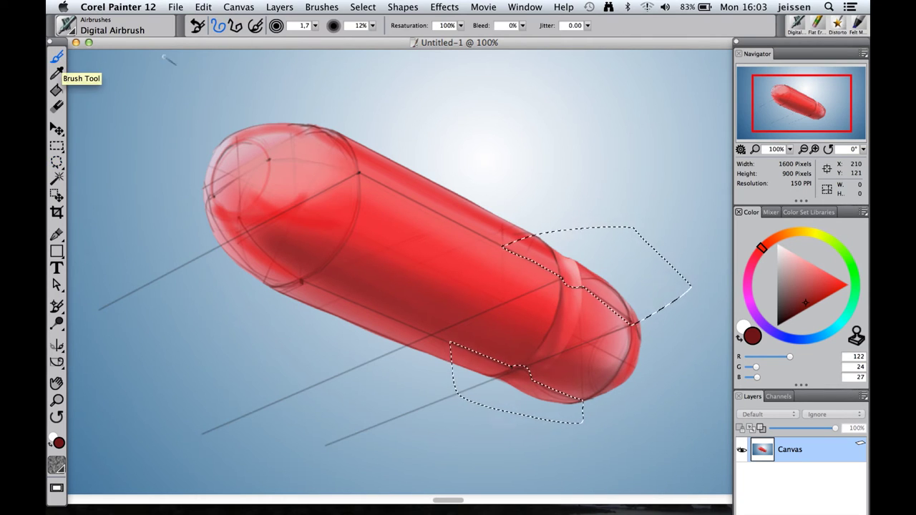
{"action": "left_click", "coordinate": [315, 25]}
{"action": "left_click_drag", "start_coordinate": [260, 36], "coordinate": [316, 37]}
{"action": "left_click", "coordinate": [372, 25]}
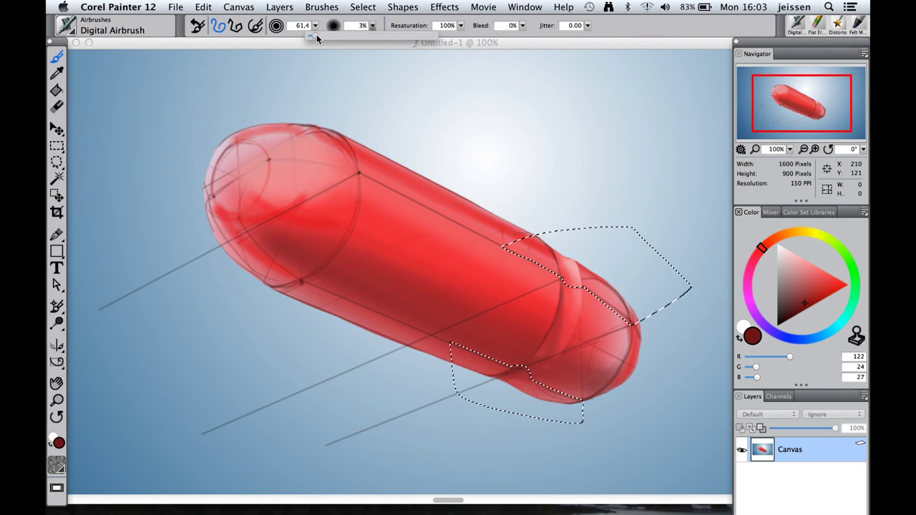
{"action": "left_click", "coordinate": [317, 39]}
{"action": "left_click_drag", "start_coordinate": [721, 278], "coordinate": [607, 264]}
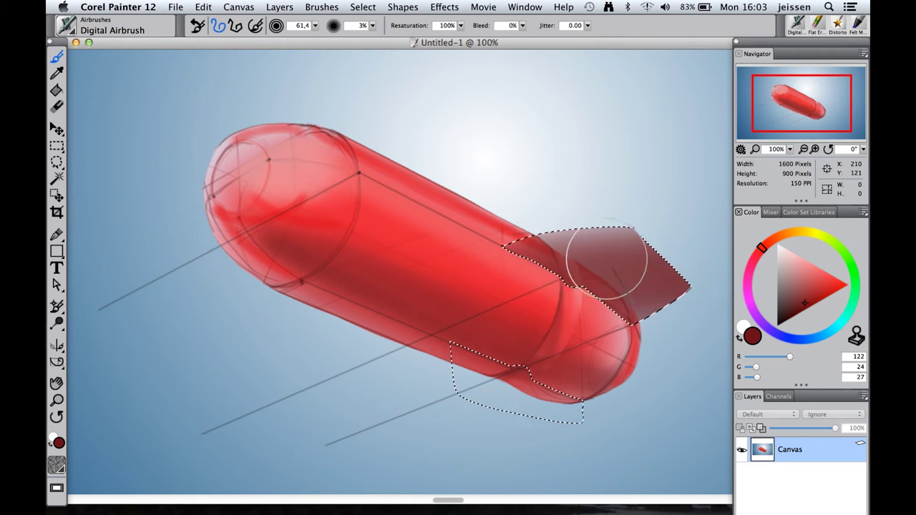
{"action": "left_click_drag", "start_coordinate": [464, 351], "coordinate": [477, 349]}
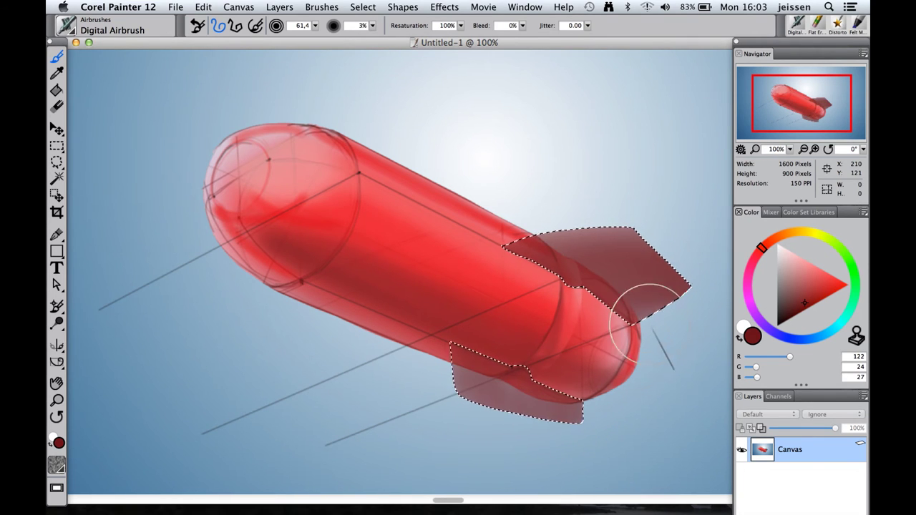
Step: Invert the fin selection and sample a medium red from the capsule body as the paint colour
{"action": "left_click", "coordinate": [362, 7]}
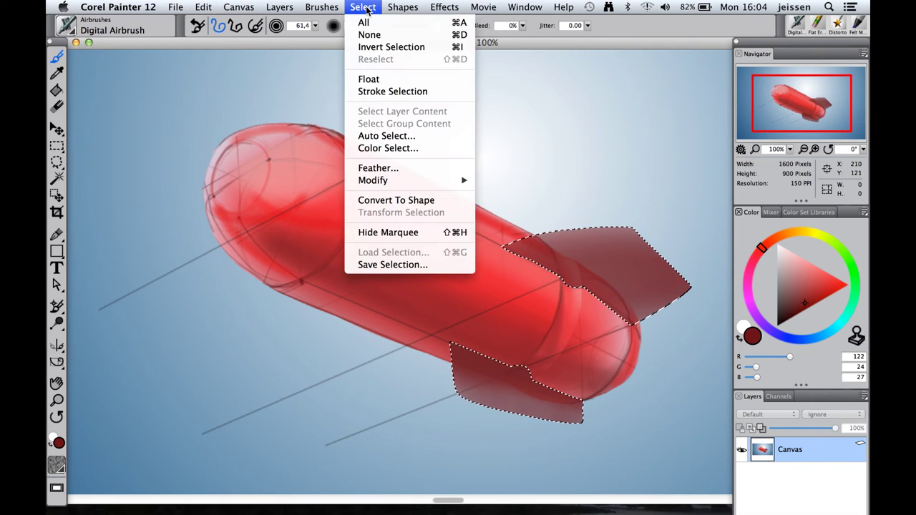
{"action": "left_click", "coordinate": [390, 46]}
{"action": "left_click", "coordinate": [56, 72]}
{"action": "left_click", "coordinate": [460, 269]}
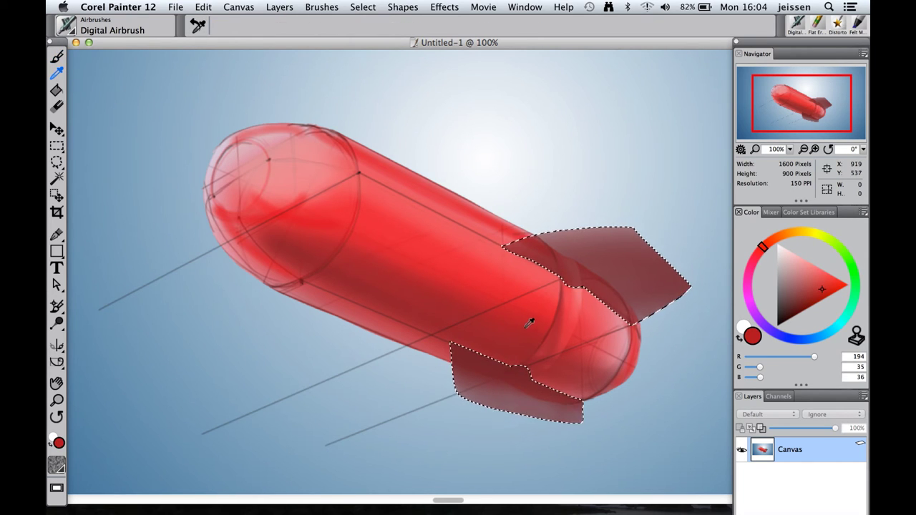
Step: Set the airbrush size to 16.9 and shade the body and lower cap around the fin bases with the sampled red
{"action": "left_click", "coordinate": [57, 56]}
{"action": "left_click", "coordinate": [315, 26]}
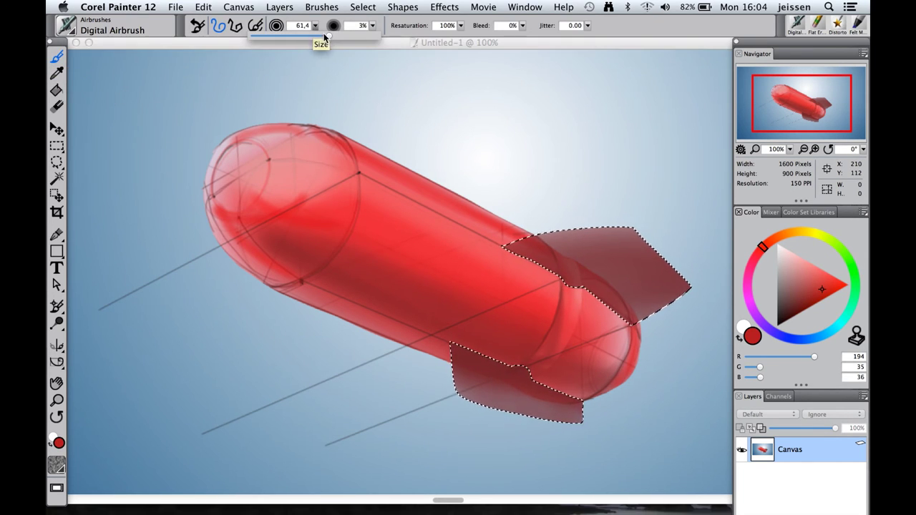
{"action": "left_click_drag", "start_coordinate": [321, 36], "coordinate": [307, 36]}
{"action": "mouse_move", "coordinate": [514, 252]}
{"action": "left_mouse_down"}
{"action": "mouse_move", "coordinate": [565, 297]}
{"action": "mouse_move", "coordinate": [577, 292]}
{"action": "mouse_move", "coordinate": [568, 291]}
{"action": "mouse_move", "coordinate": [591, 306]}
{"action": "mouse_move", "coordinate": [594, 296]}
{"action": "mouse_move", "coordinate": [553, 317]}
{"action": "mouse_move", "coordinate": [568, 298]}
{"action": "mouse_move", "coordinate": [558, 325]}
{"action": "left_mouse_up"}
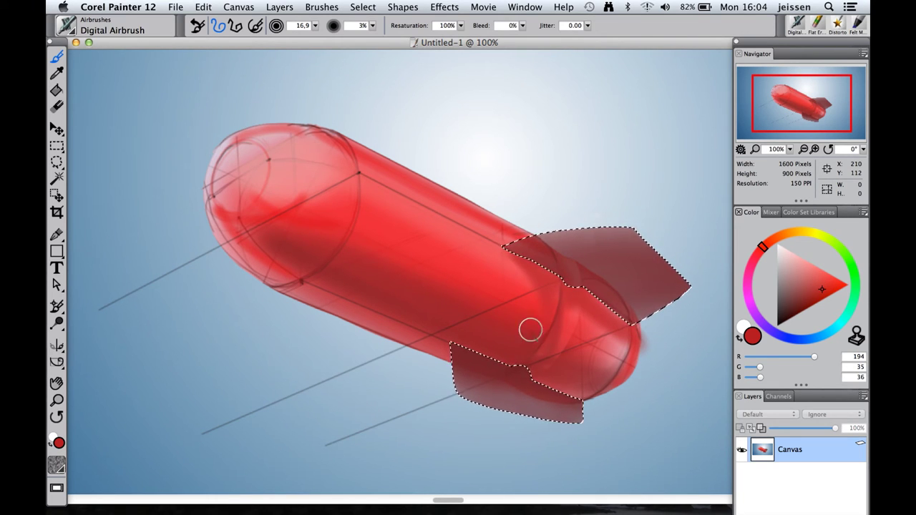
Step: Pick a bright red (255, 32, 32) and airbrush the body along the base of the lower fin at size 16.9
{"action": "left_click", "coordinate": [839, 279]}
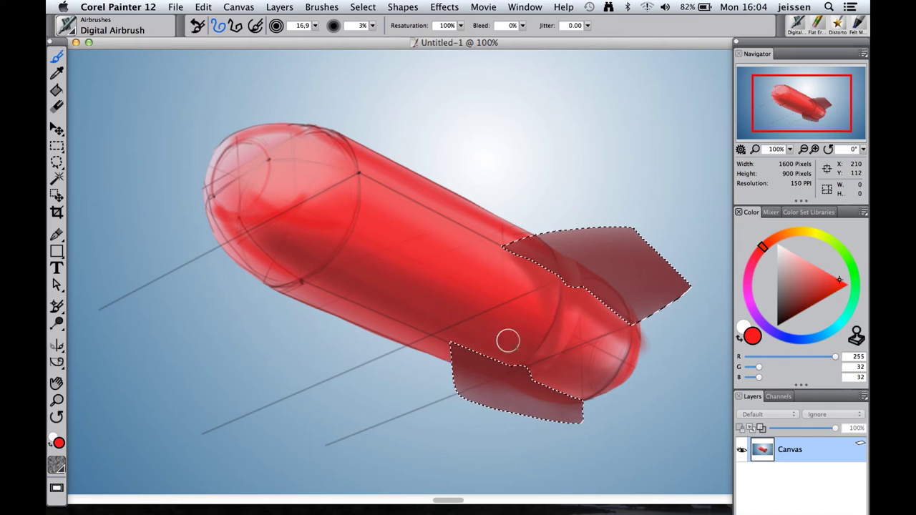
{"action": "left_click_drag", "start_coordinate": [466, 347], "coordinate": [464, 333]}
Step: Invert the selection back to the fins and draw near-white (254, 242, 242) panel lines and edge highlights at airbrush size 3.7
{"action": "left_click", "coordinate": [315, 26]}
{"action": "left_click_drag", "start_coordinate": [304, 35], "coordinate": [278, 35]}
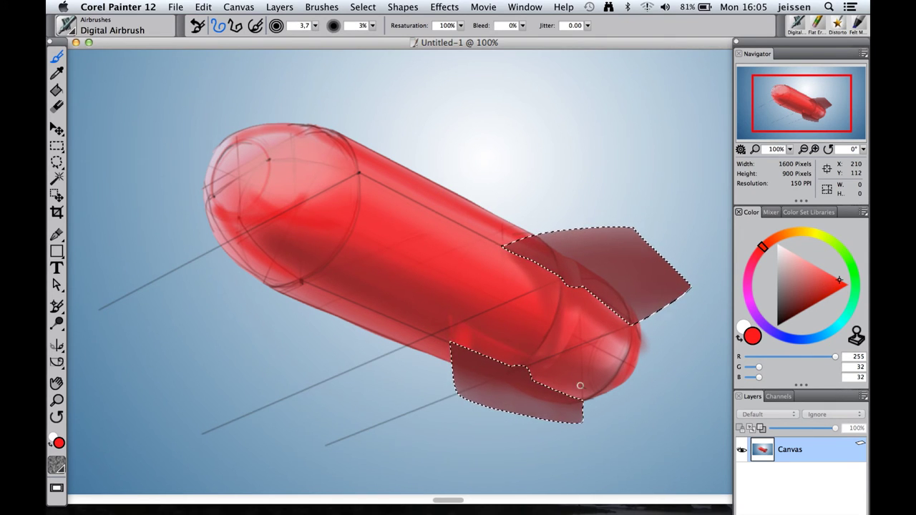
{"action": "left_click", "coordinate": [454, 344], "text": "alt"}
{"action": "left_click", "coordinate": [362, 7]}
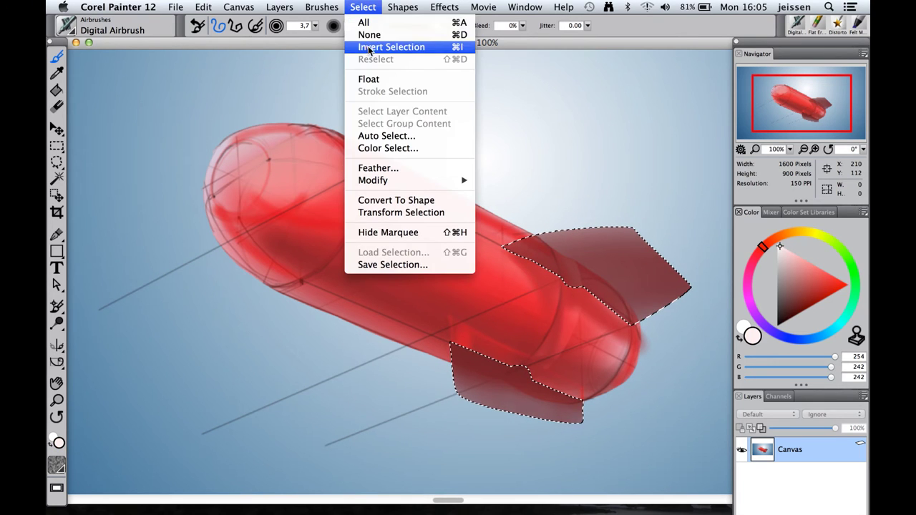
{"action": "left_click", "coordinate": [379, 47]}
{"action": "left_click_drag", "start_coordinate": [657, 253], "coordinate": [593, 280]}
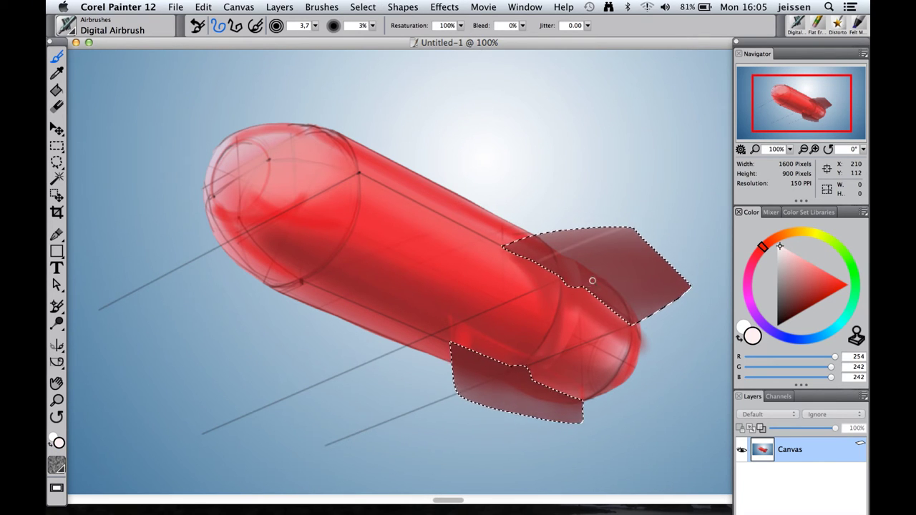
{"action": "mouse_move", "coordinate": [678, 284]}
{"action": "left_mouse_down"}
{"action": "mouse_move", "coordinate": [465, 357]}
{"action": "mouse_move", "coordinate": [476, 372]}
{"action": "mouse_move", "coordinate": [510, 374]}
{"action": "mouse_move", "coordinate": [533, 389]}
{"action": "mouse_move", "coordinate": [454, 370]}
{"action": "mouse_move", "coordinate": [451, 350]}
{"action": "left_mouse_up"}
{"action": "left_click_drag", "start_coordinate": [558, 231], "coordinate": [508, 247]}
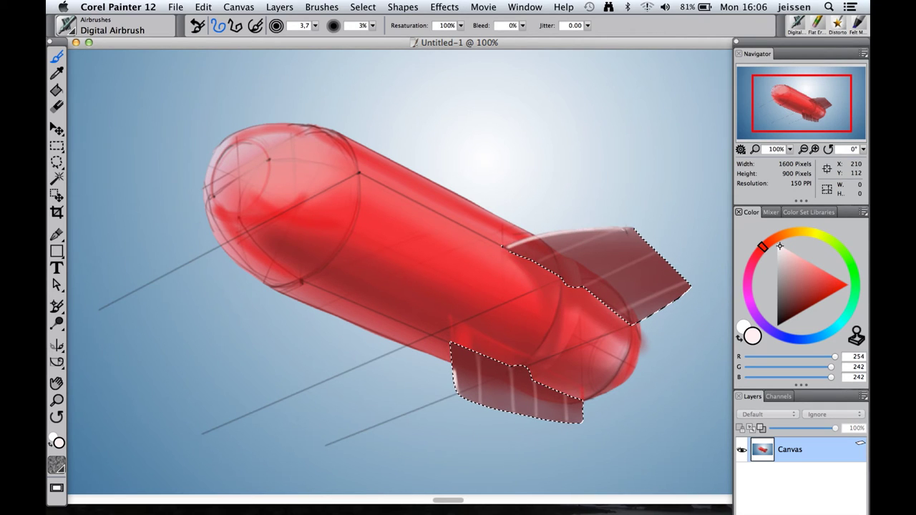
Step: Draw dark brown (52, 18, 18) straight lines across both fins, crossing the light panel lines, and return to freehand strokes
{"action": "left_click", "coordinate": [787, 312]}
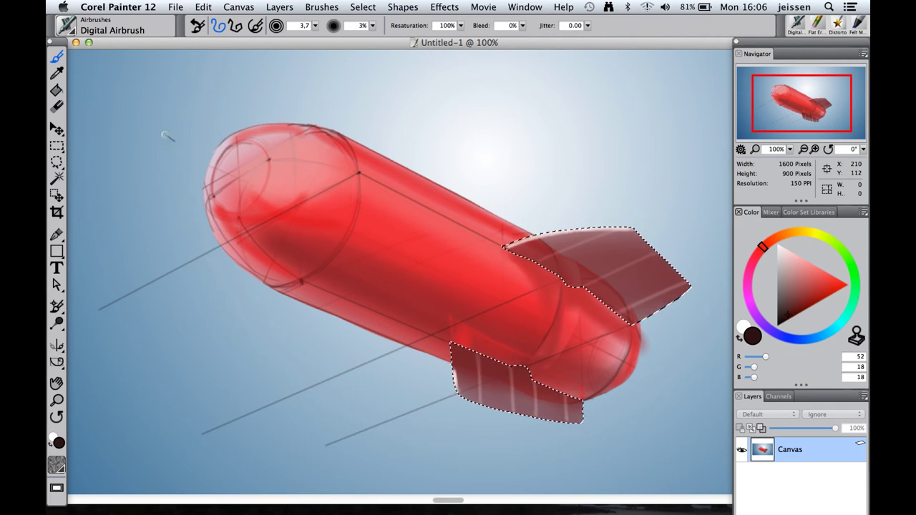
{"action": "left_click", "coordinate": [236, 26]}
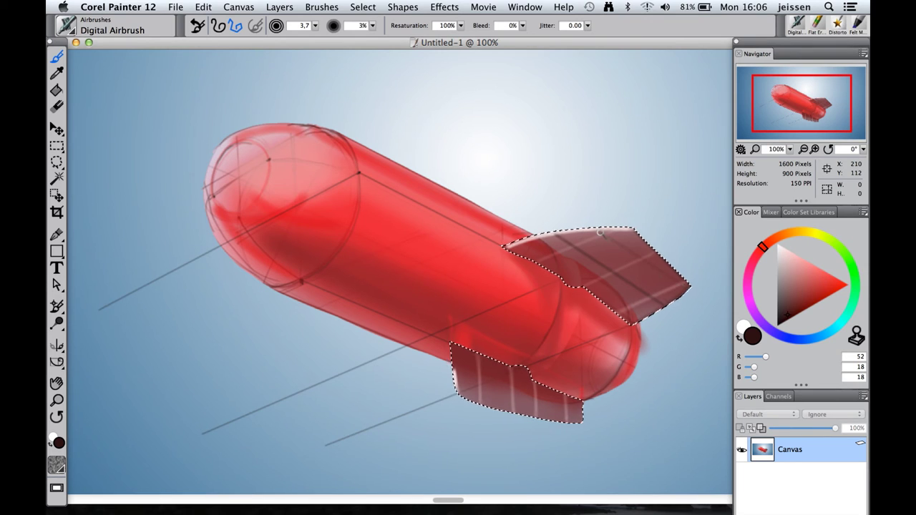
{"action": "left_click", "coordinate": [599, 232]}
{"action": "key", "text": "b"}
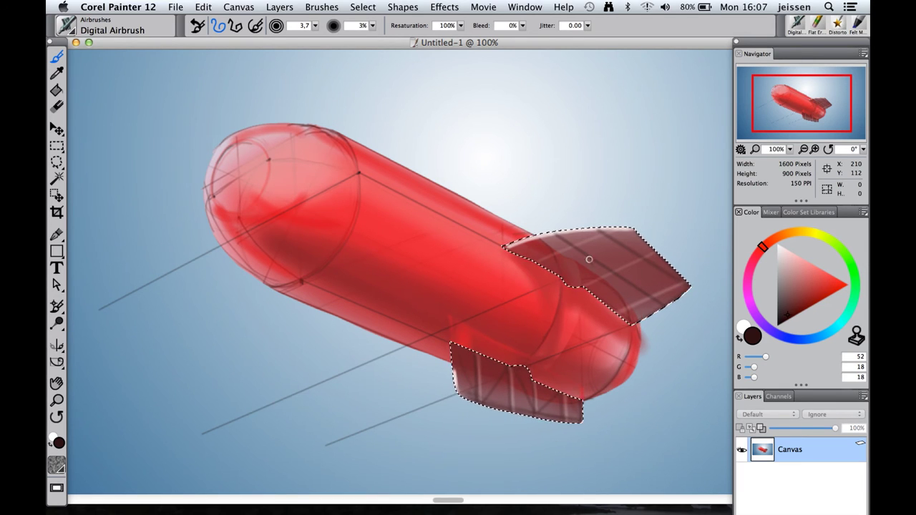
Step: Add near-white (255, 250, 250) highlights at the fins' line crossings and diagonals on the lower fin, and clear the selection
{"action": "left_click", "coordinate": [778, 245]}
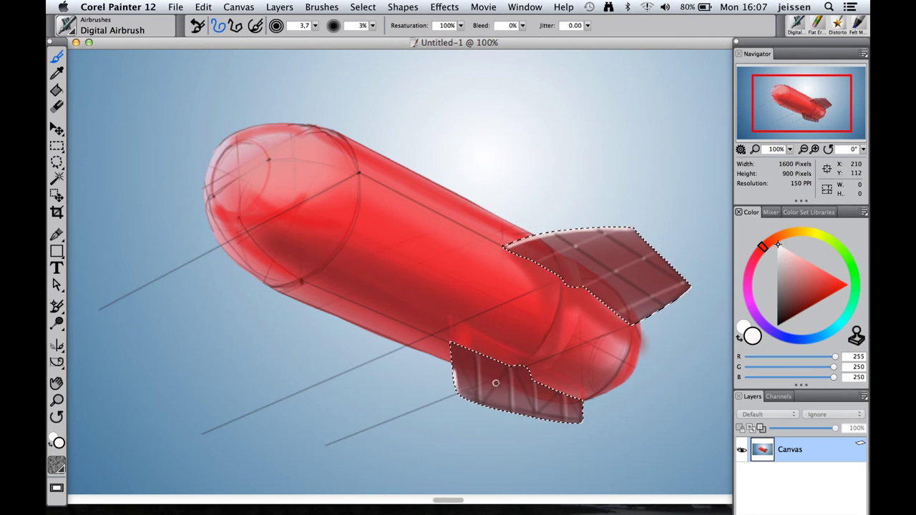
{"action": "mouse_move", "coordinate": [509, 369]}
{"action": "left_mouse_down"}
{"action": "mouse_move", "coordinate": [482, 400]}
{"action": "mouse_move", "coordinate": [535, 411]}
{"action": "left_mouse_up"}
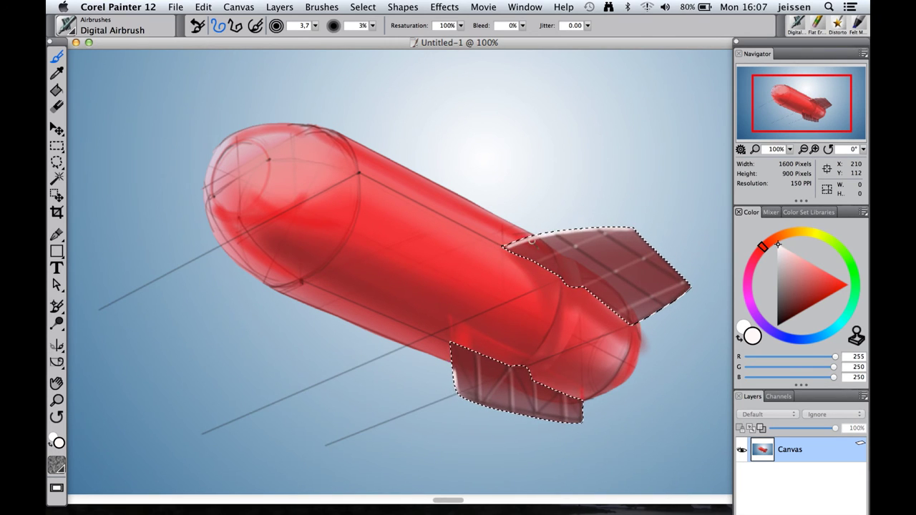
{"action": "key", "text": "super+d"}
Step: Lasso a small third fin outline along the underside of the body, just in front of the lower fin
{"action": "left_click", "coordinate": [58, 162]}
{"action": "left_click", "coordinate": [57, 163]}
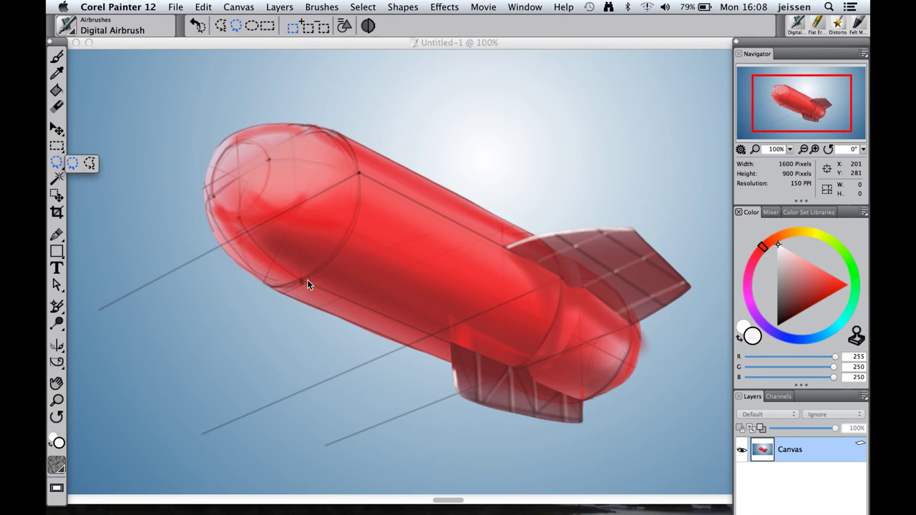
{"action": "mouse_move", "coordinate": [390, 342]}
{"action": "left_mouse_down"}
{"action": "mouse_move", "coordinate": [451, 372]}
{"action": "mouse_move", "coordinate": [413, 364]}
{"action": "mouse_move", "coordinate": [392, 344]}
{"action": "left_mouse_up"}
Step: Sample a muted red (145, 64, 70) from the upper fin and airbrush the small third fin, adding light pink (255, 180, 186) lines
{"action": "key", "text": "d"}
{"action": "left_click", "coordinate": [600, 254]}
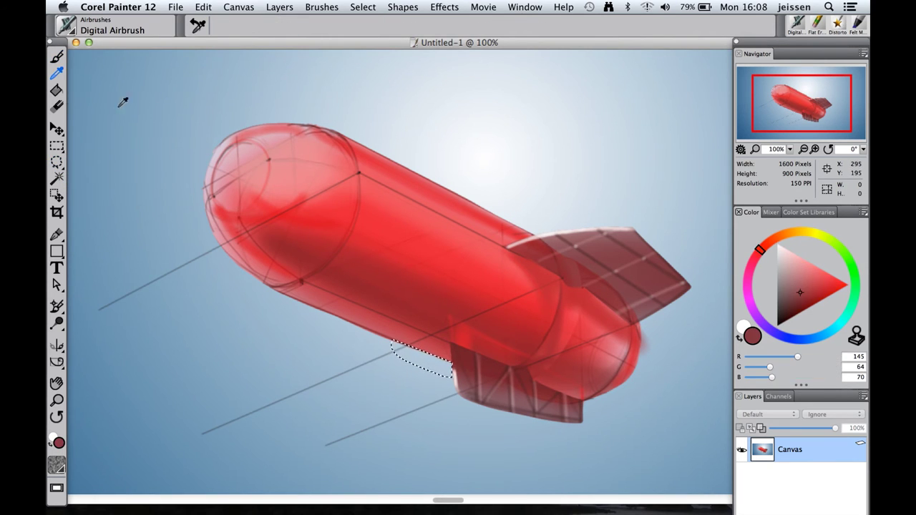
{"action": "left_click", "coordinate": [57, 57]}
{"action": "left_click", "coordinate": [315, 26]}
{"action": "left_click_drag", "start_coordinate": [278, 37], "coordinate": [309, 37]}
{"action": "mouse_move", "coordinate": [423, 377]}
{"action": "left_mouse_down"}
{"action": "mouse_move", "coordinate": [435, 382]}
{"action": "mouse_move", "coordinate": [438, 368]}
{"action": "left_mouse_up"}
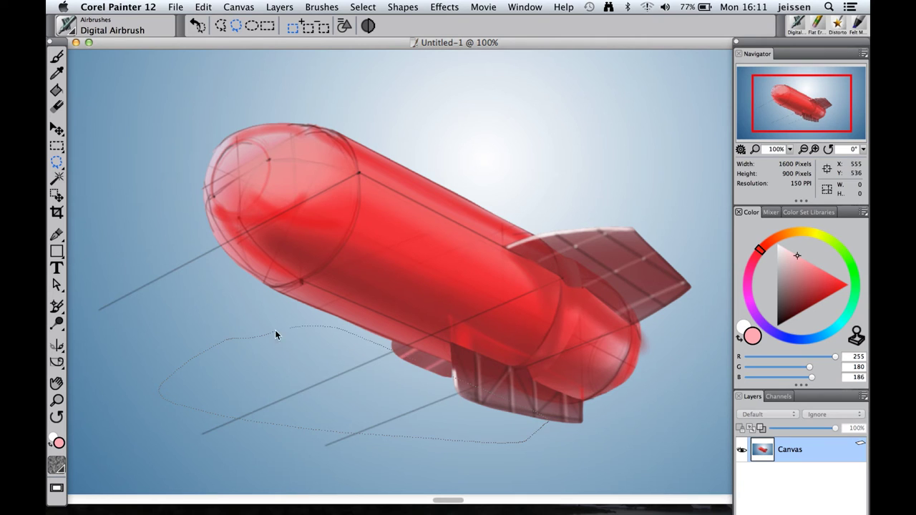
Step: Lasso a large wing shape below the body and airbrush it with dark blues (42, 40, 98) and (3, 1, 97) at size 129.8
{"action": "left_click_drag", "start_coordinate": [274, 330], "coordinate": [287, 328]}
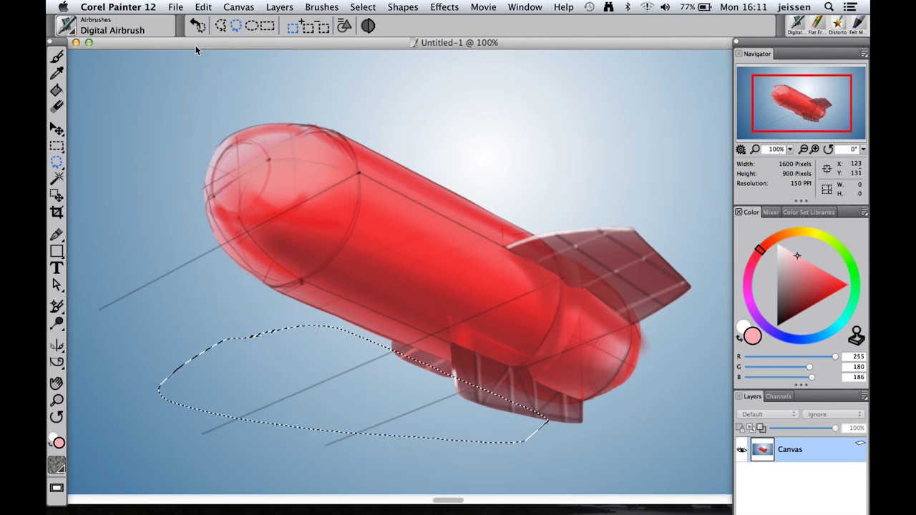
{"action": "left_click", "coordinate": [57, 56]}
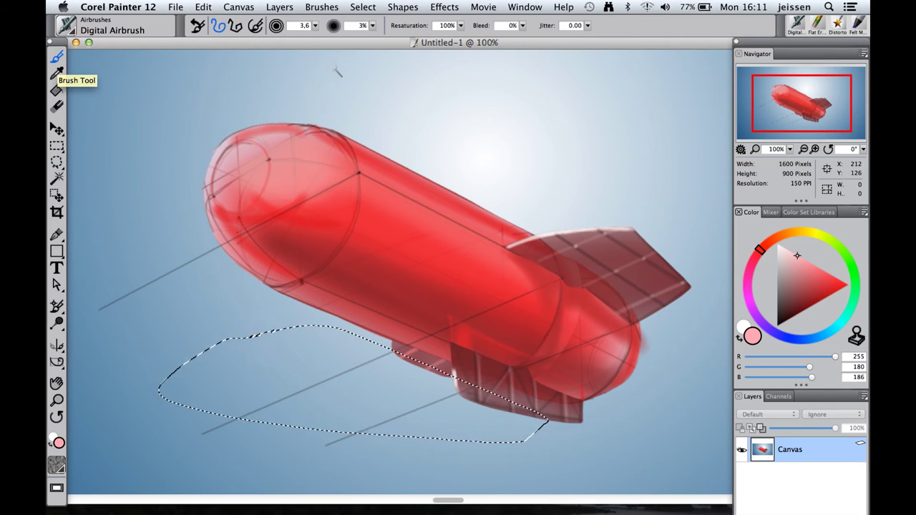
{"action": "left_click", "coordinate": [782, 336]}
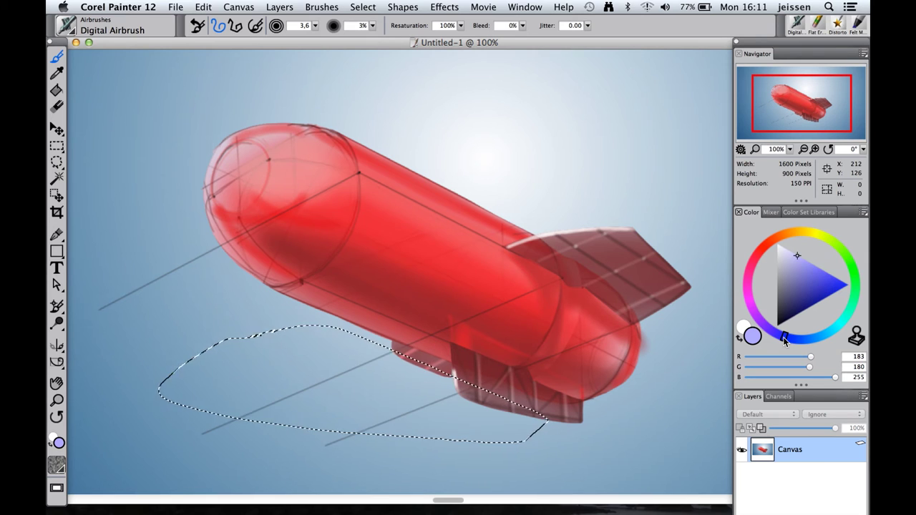
{"action": "left_click", "coordinate": [793, 304]}
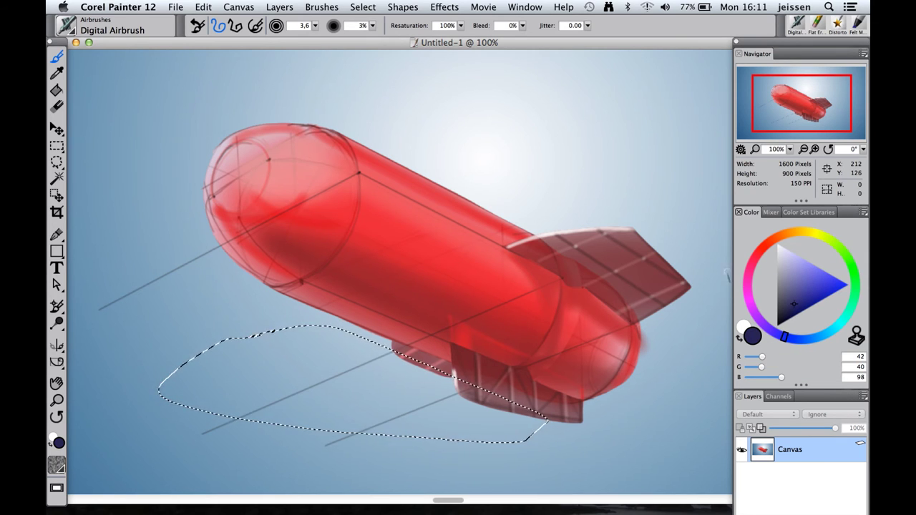
{"action": "left_click", "coordinate": [315, 26]}
{"action": "left_click_drag", "start_coordinate": [282, 35], "coordinate": [366, 35]}
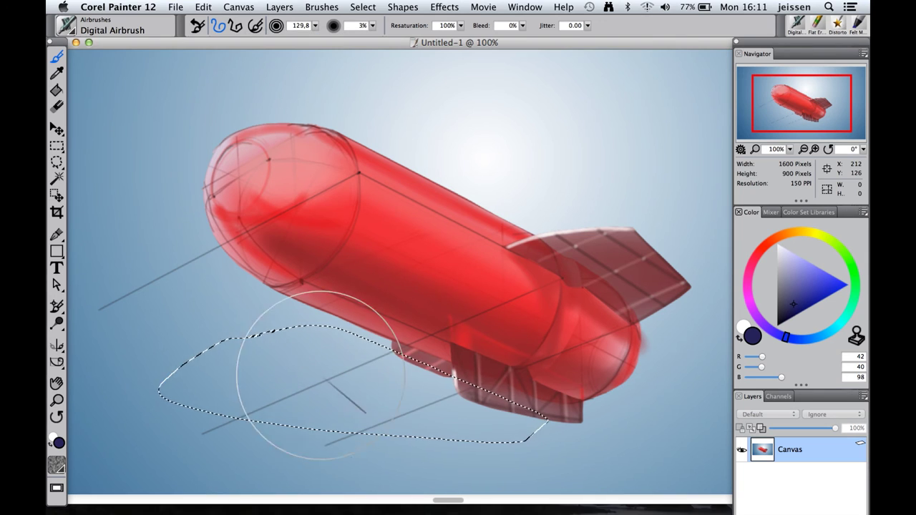
{"action": "mouse_move", "coordinate": [321, 375]}
{"action": "left_mouse_down"}
{"action": "mouse_move", "coordinate": [465, 422]}
{"action": "mouse_move", "coordinate": [347, 439]}
{"action": "mouse_move", "coordinate": [244, 418]}
{"action": "mouse_move", "coordinate": [235, 398]}
{"action": "left_mouse_up"}
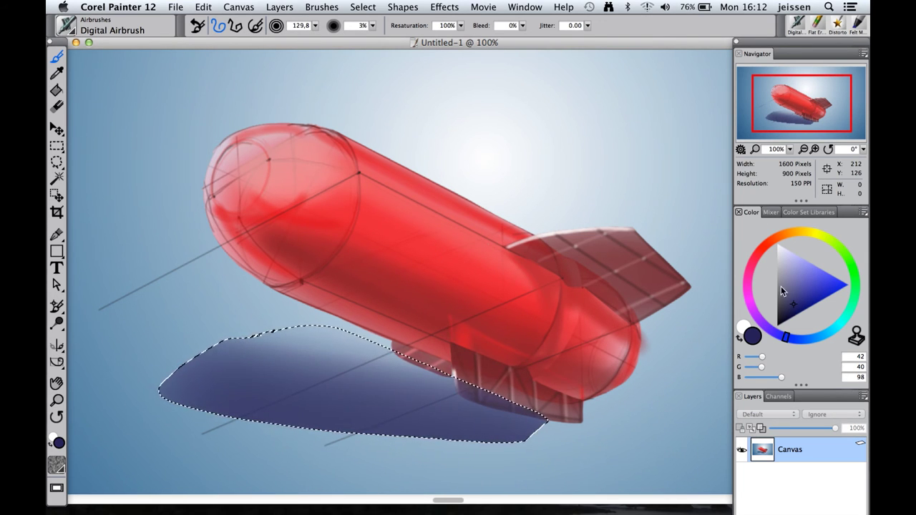
{"action": "left_click", "coordinate": [805, 309]}
{"action": "mouse_move", "coordinate": [621, 338]}
{"action": "left_mouse_down"}
{"action": "mouse_move", "coordinate": [470, 429]}
{"action": "mouse_move", "coordinate": [327, 424]}
{"action": "left_mouse_up"}
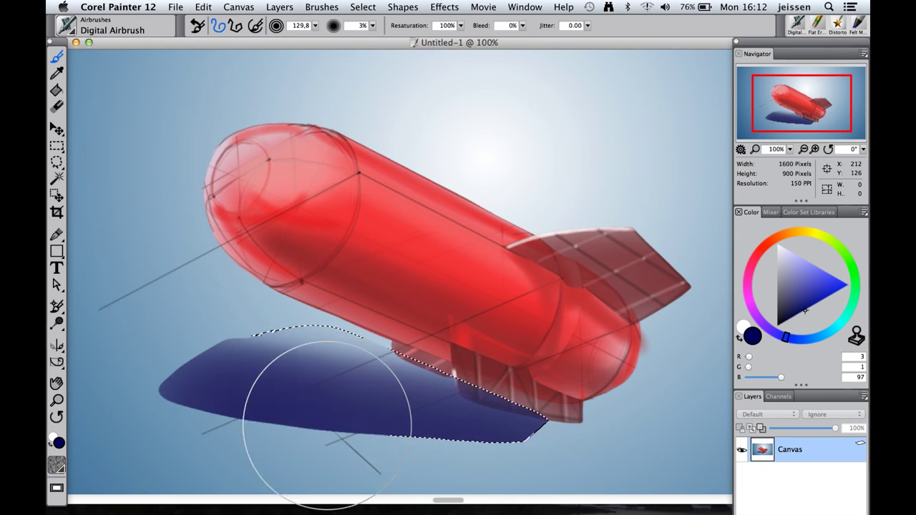
Step: Shade the wing's upper edge with light blue (98, 95, 235) at size 36.4 and medium blue (55, 55, 179) at size 22.8
{"action": "left_click", "coordinate": [815, 273]}
{"action": "left_click", "coordinate": [315, 25]}
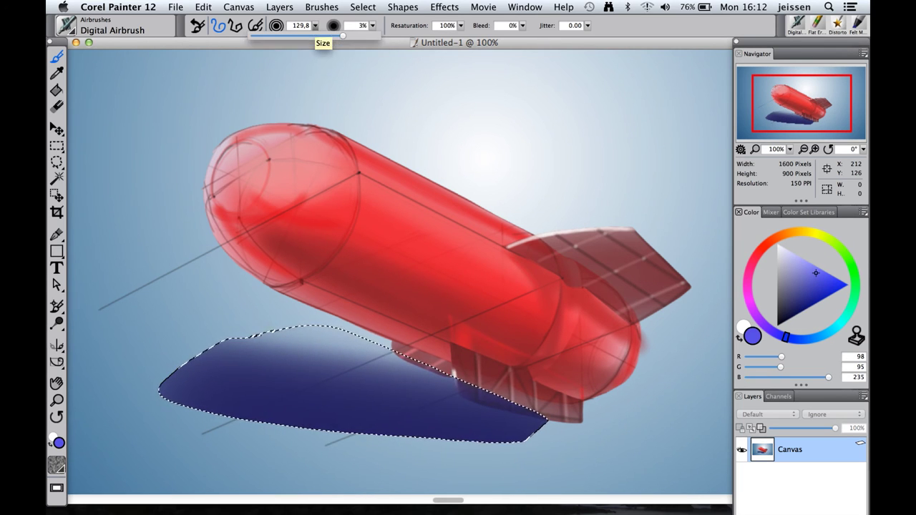
{"action": "left_click_drag", "start_coordinate": [342, 35], "coordinate": [323, 35]}
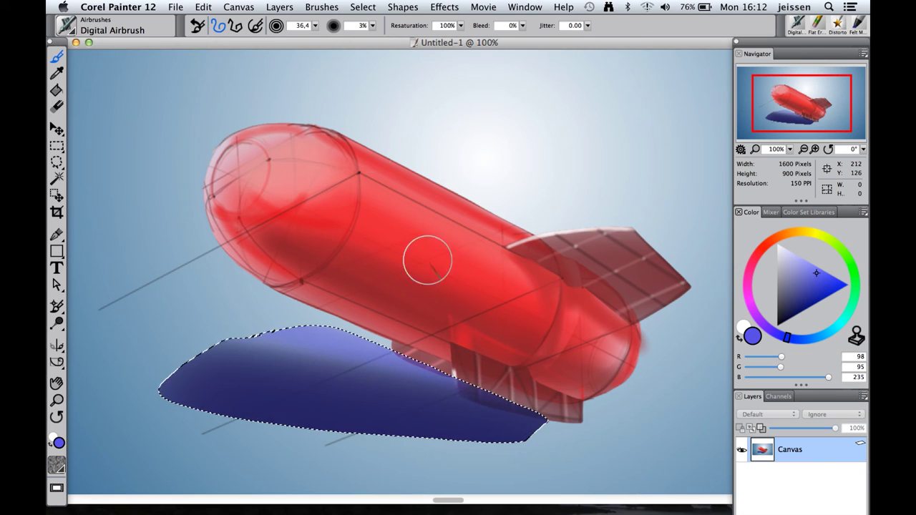
{"action": "left_click", "coordinate": [315, 25]}
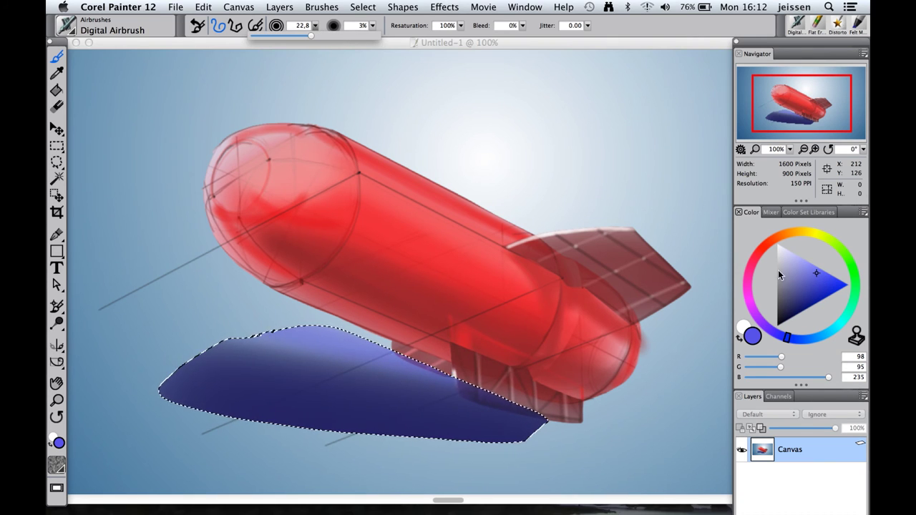
{"action": "left_click", "coordinate": [812, 288]}
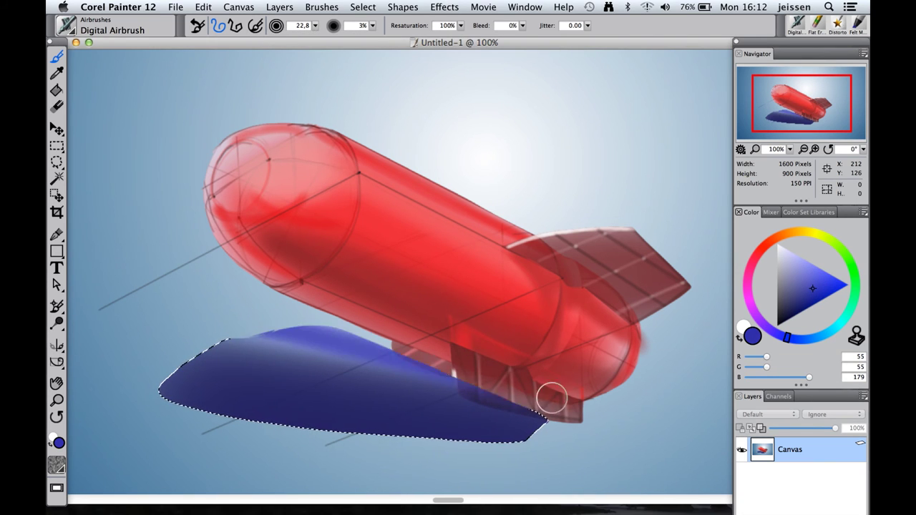
Step: Glaze the wing's upper edge nearest the body with magenta (179, 55, 131) and pink (250, 92, 189) at airbrush size 22.8
{"action": "left_click", "coordinate": [747, 276]}
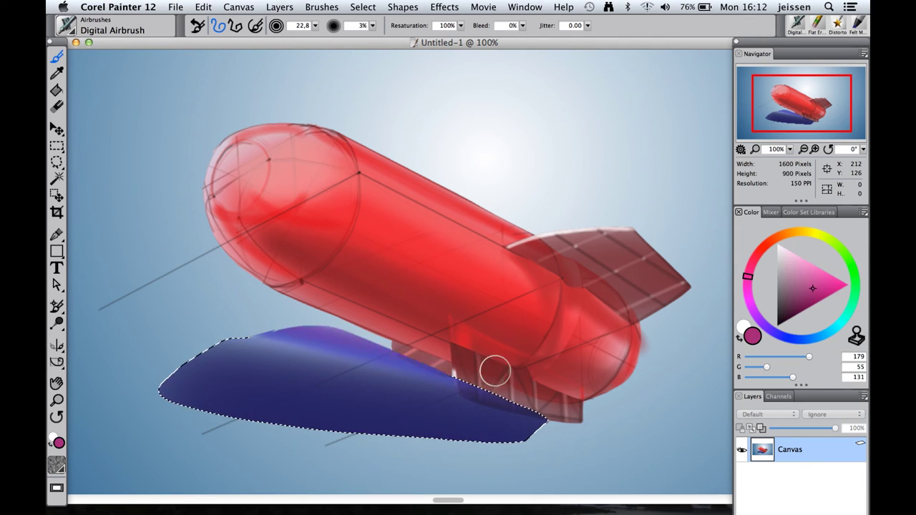
{"action": "left_click_drag", "start_coordinate": [555, 415], "coordinate": [573, 434]}
{"action": "left_click_drag", "start_coordinate": [235, 323], "coordinate": [613, 393]}
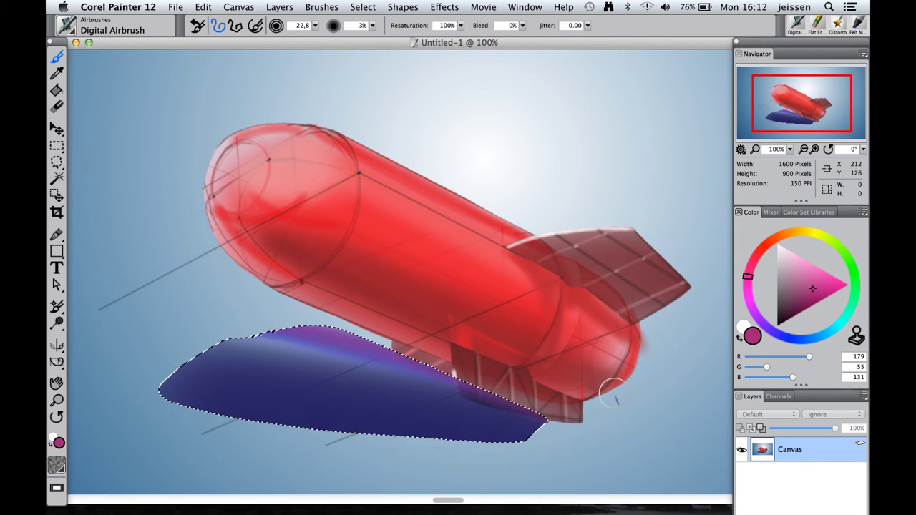
{"action": "left_click", "coordinate": [821, 271]}
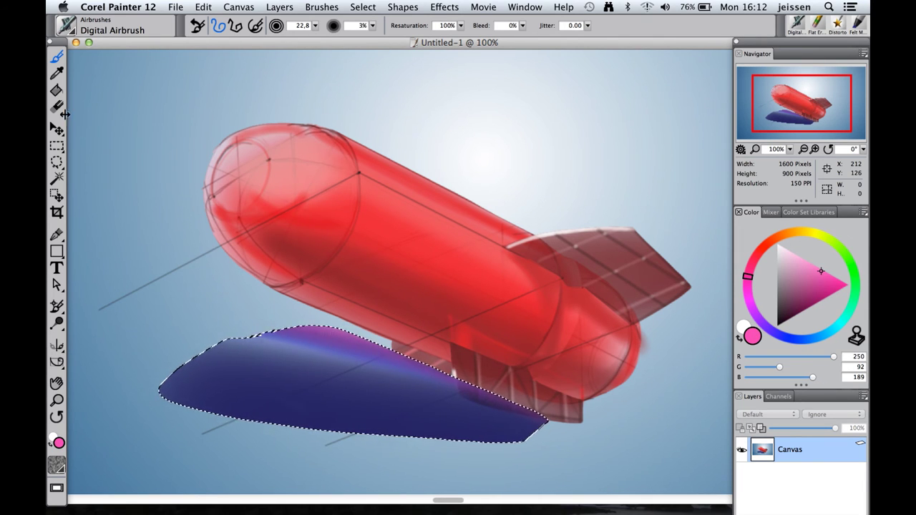
Step: Draw four short curved near-black (5, 5, 5) ribs down from the wing's upper edge at airbrush size 1.7 and 19% opacity
{"action": "left_click_drag", "start_coordinate": [315, 25], "coordinate": [265, 41]}
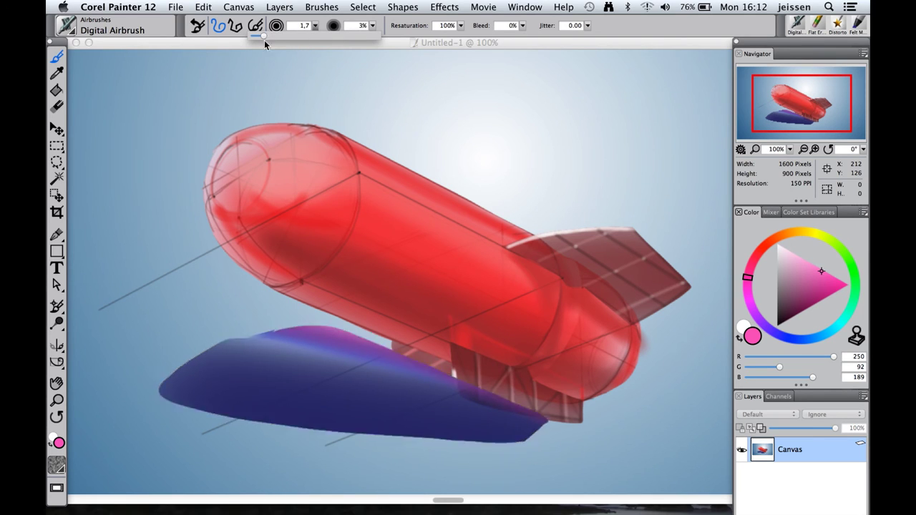
{"action": "left_click", "coordinate": [778, 325]}
{"action": "left_click_drag", "start_coordinate": [314, 328], "coordinate": [316, 336]}
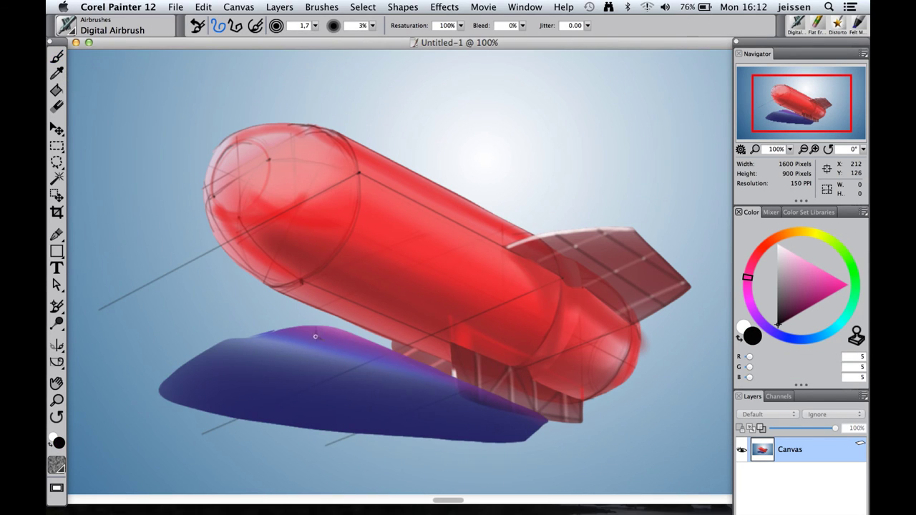
{"action": "key", "text": "super+z"}
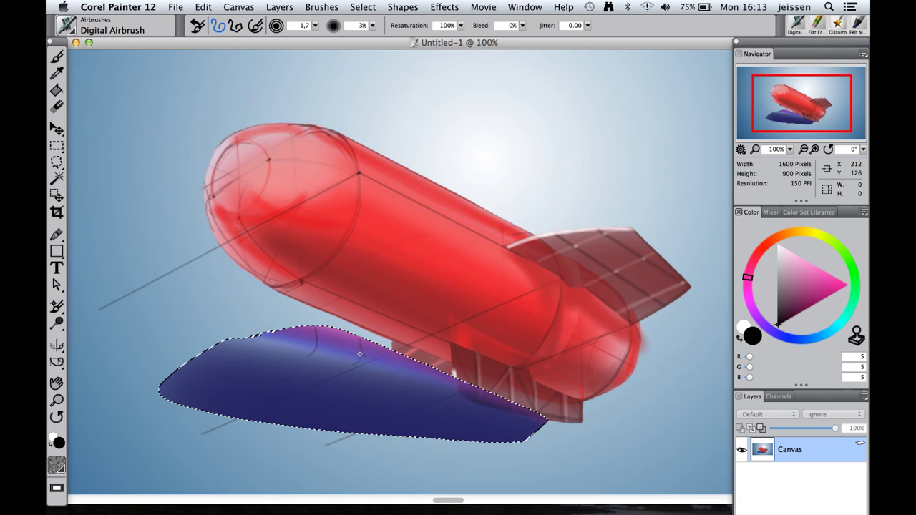
{"action": "left_click", "coordinate": [372, 26]}
{"action": "left_click", "coordinate": [333, 41]}
{"action": "left_click_drag", "start_coordinate": [317, 327], "coordinate": [310, 355]}
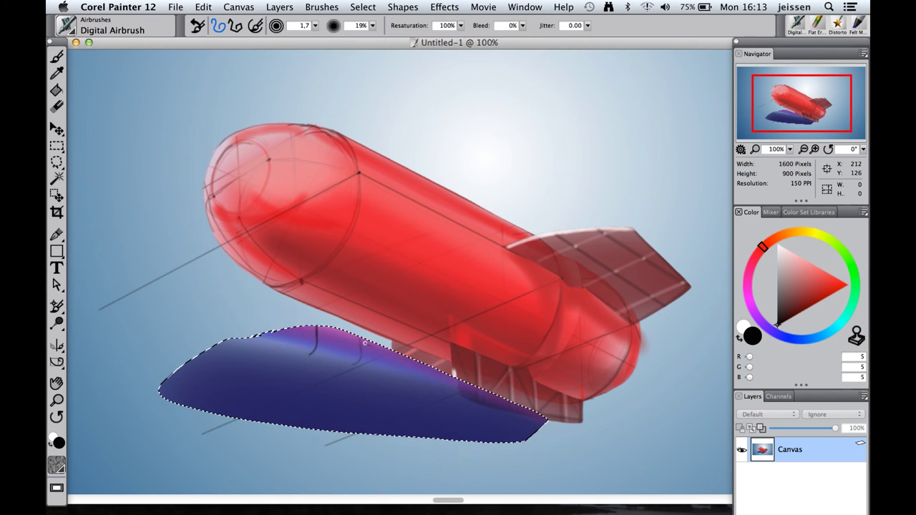
{"action": "mouse_move", "coordinate": [361, 338]}
{"action": "left_mouse_down"}
{"action": "mouse_move", "coordinate": [353, 364]}
{"action": "mouse_move", "coordinate": [397, 364]}
{"action": "mouse_move", "coordinate": [392, 373]}
{"action": "left_mouse_up"}
{"action": "left_click_drag", "start_coordinate": [421, 363], "coordinate": [417, 378]}
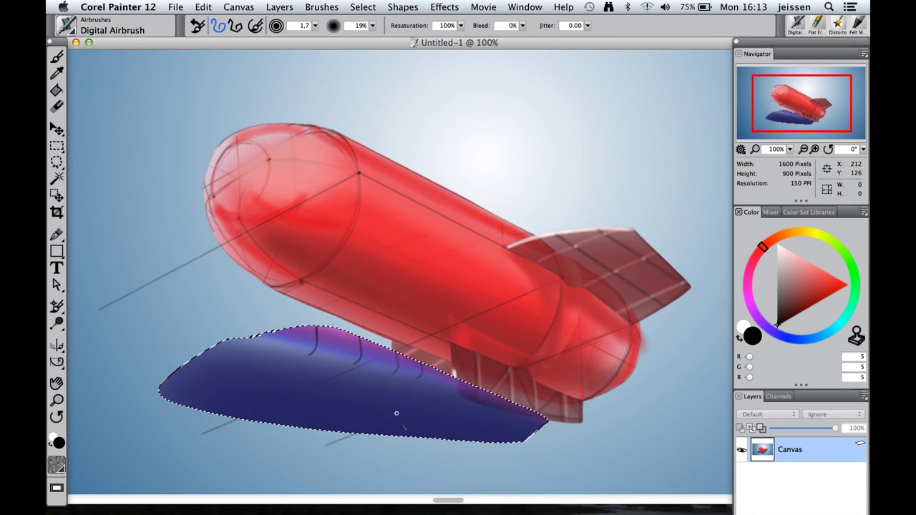
Step: Extend the four short ribs with parallel straight near-black lines down to the wing's lower edge, at airbrush sizes 1.7 and 1.8
{"action": "left_click", "coordinate": [236, 25]}
{"action": "left_click", "coordinate": [186, 404]}
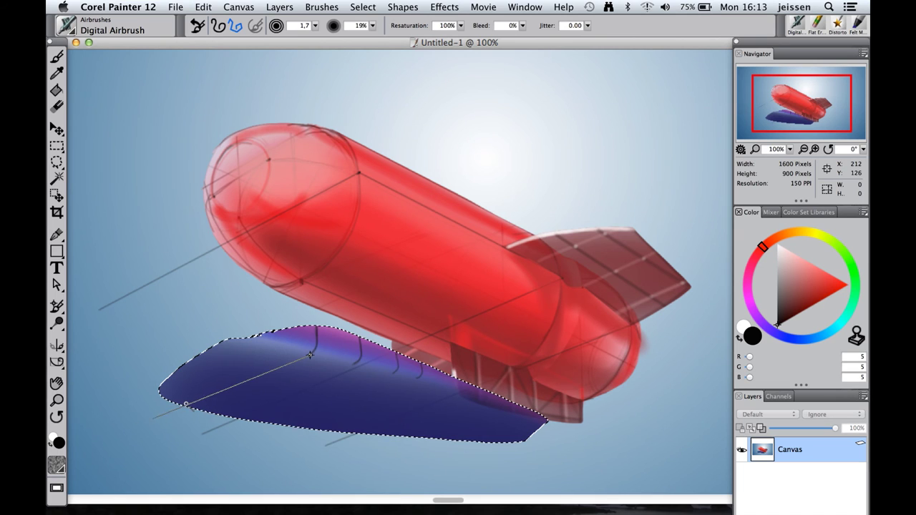
{"action": "left_click_drag", "start_coordinate": [187, 405], "coordinate": [110, 440]}
{"action": "left_click", "coordinate": [236, 26]}
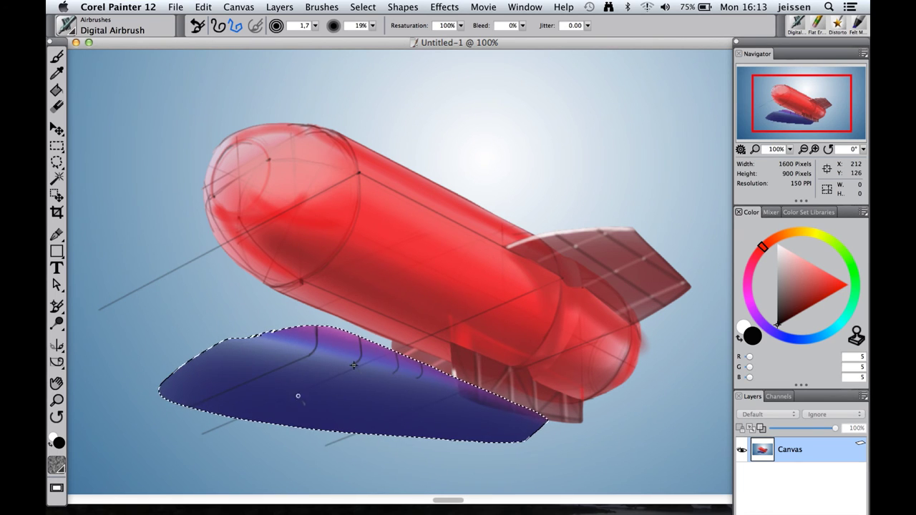
{"action": "left_click_drag", "start_coordinate": [354, 365], "coordinate": [202, 433]}
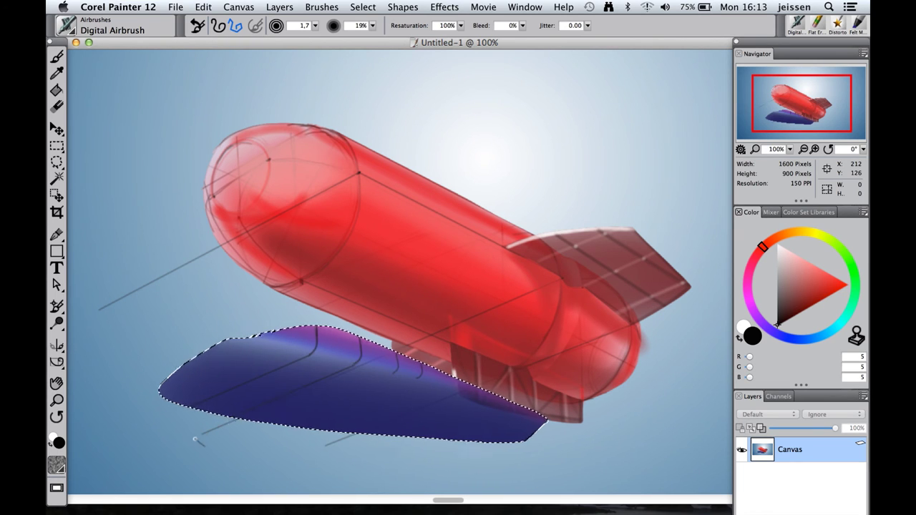
{"action": "left_click", "coordinate": [236, 26]}
{"action": "left_click_drag", "start_coordinate": [392, 374], "coordinate": [274, 433]}
{"action": "left_click", "coordinate": [315, 26]}
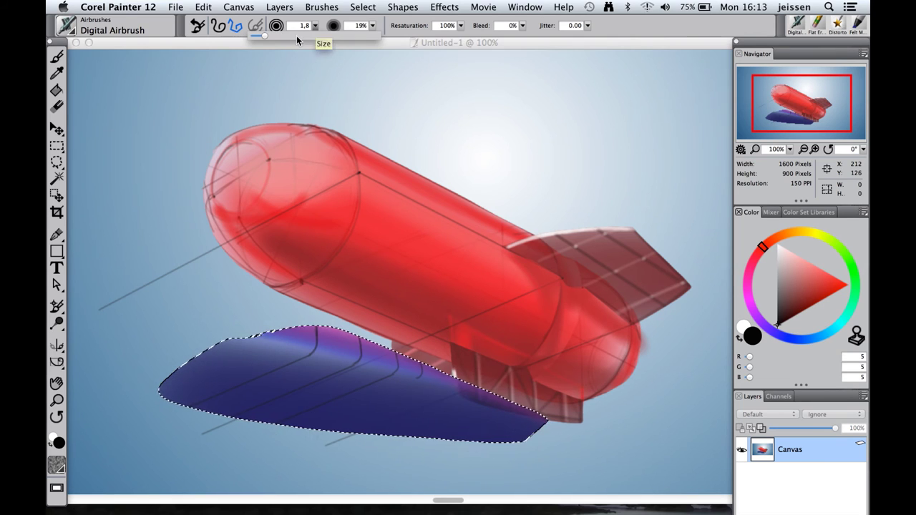
{"action": "left_click", "coordinate": [236, 25]}
{"action": "left_click_drag", "start_coordinate": [417, 377], "coordinate": [308, 433]}
Step: Draw a straight near-black (7, 3, 3) line across the ribs along the wing's upper edge at size 2.9 and 39% opacity
{"action": "left_click", "coordinate": [778, 325]}
{"action": "left_click", "coordinate": [372, 26]}
{"action": "left_click", "coordinate": [360, 36]}
{"action": "left_click", "coordinate": [315, 26]}
{"action": "left_click_drag", "start_coordinate": [267, 35], "coordinate": [272, 36]}
{"action": "left_click", "coordinate": [309, 329]}
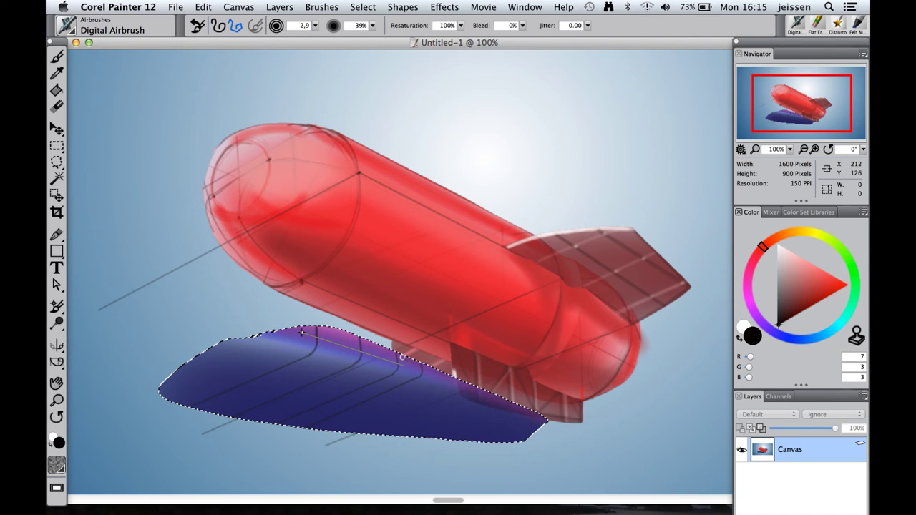
{"action": "left_click", "coordinate": [301, 332]}
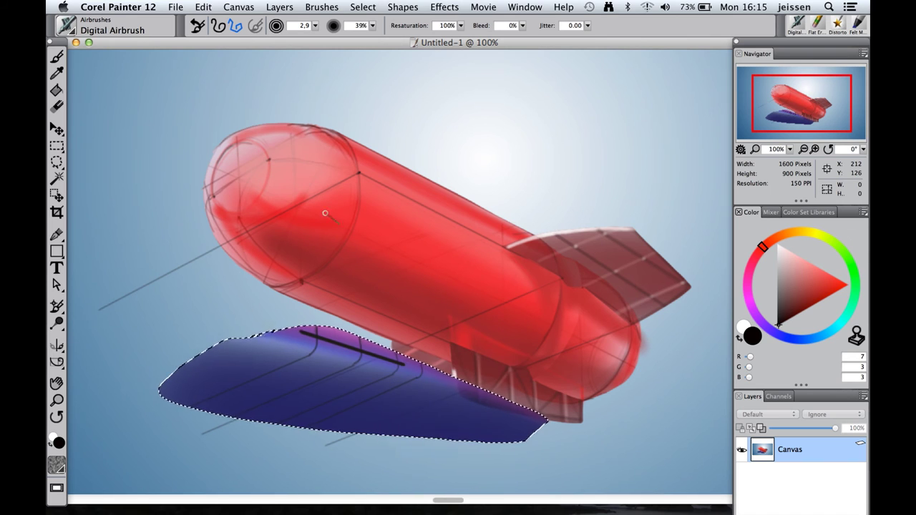
Step: With purple (113, 85, 182) sampled from the wing, break the black line into window dashes and draw a long curved contour inside the wing
{"action": "left_click", "coordinate": [57, 73]}
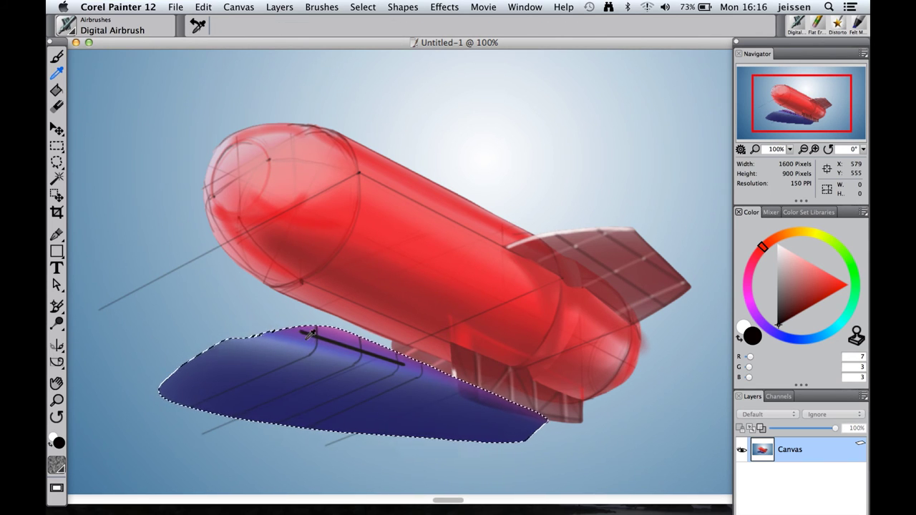
{"action": "left_click", "coordinate": [305, 338]}
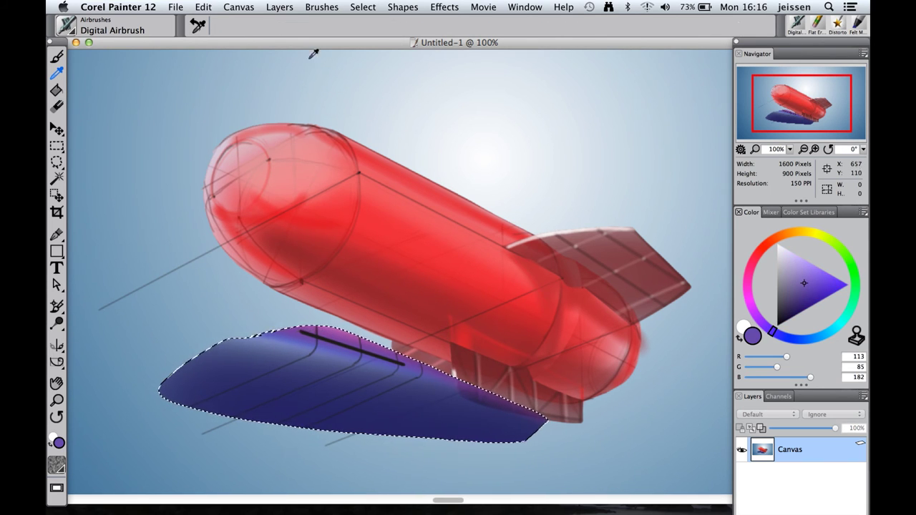
{"action": "key", "text": "b"}
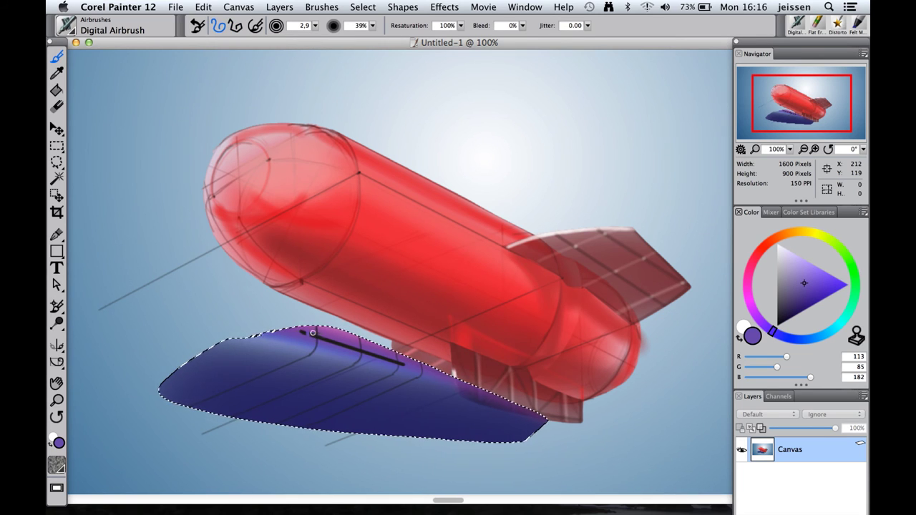
{"action": "left_click_drag", "start_coordinate": [314, 332], "coordinate": [314, 337]}
{"action": "left_click_drag", "start_coordinate": [321, 335], "coordinate": [367, 356]}
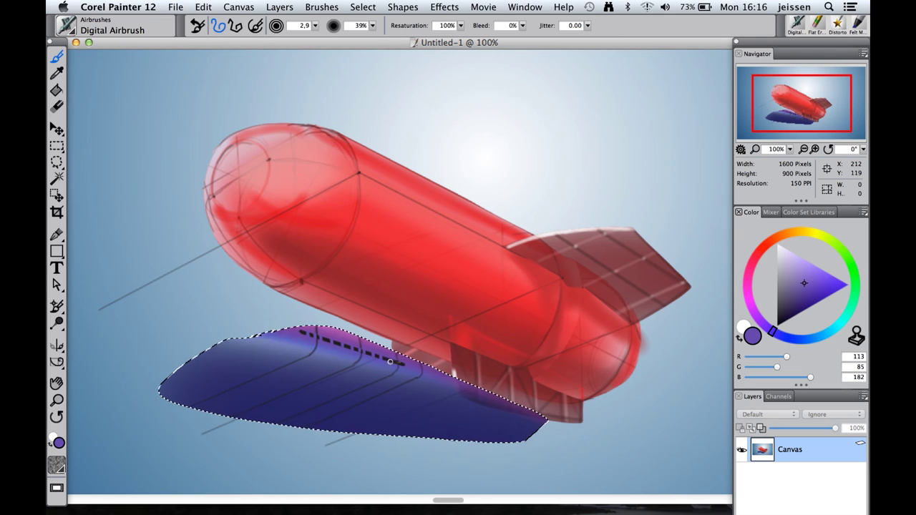
{"action": "mouse_move", "coordinate": [495, 417]}
{"action": "left_mouse_down"}
{"action": "mouse_move", "coordinate": [270, 365]}
{"action": "mouse_move", "coordinate": [360, 434]}
{"action": "left_mouse_up"}
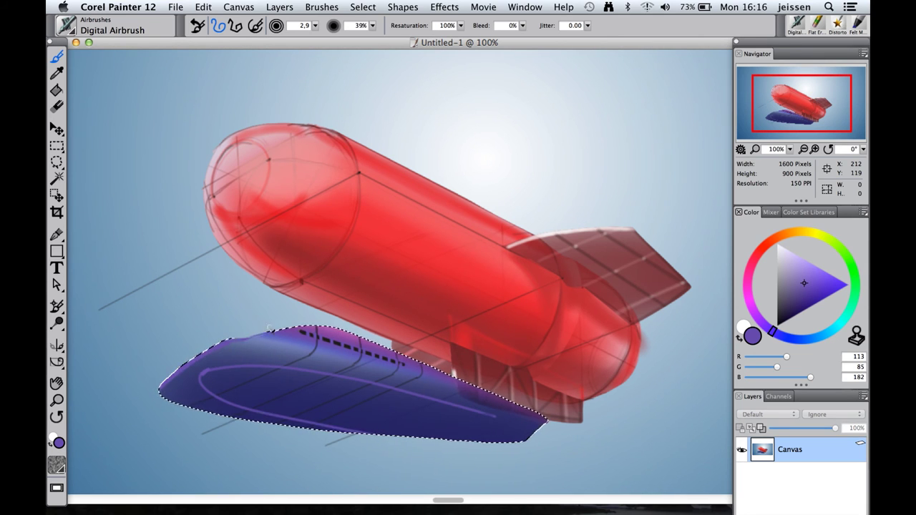
Step: Highlight the wing's front edge and ribs with light purple (168, 134, 255) at size 1.4, adding small near-white (254, 254, 254) accents
{"action": "left_click", "coordinate": [269, 327], "text": "alt"}
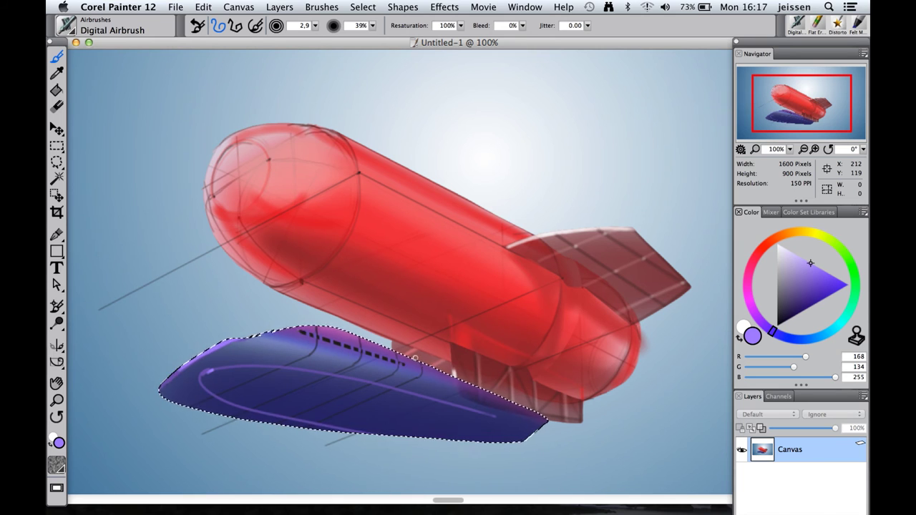
{"action": "left_click_drag", "start_coordinate": [316, 26], "coordinate": [266, 38]}
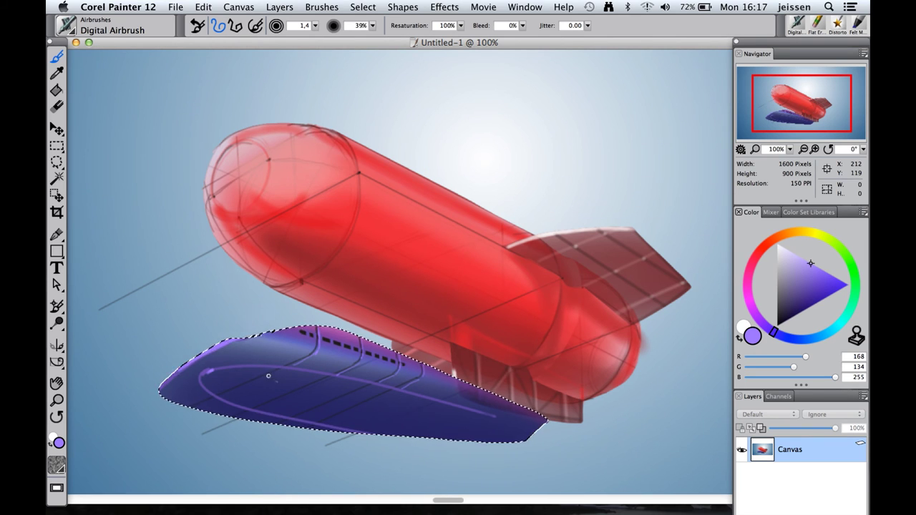
{"action": "left_click", "coordinate": [236, 26]}
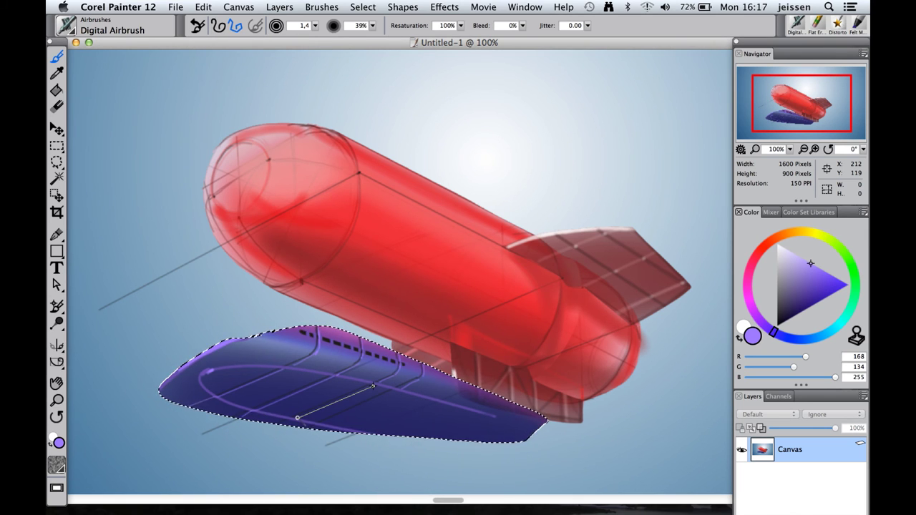
{"action": "left_click", "coordinate": [234, 26]}
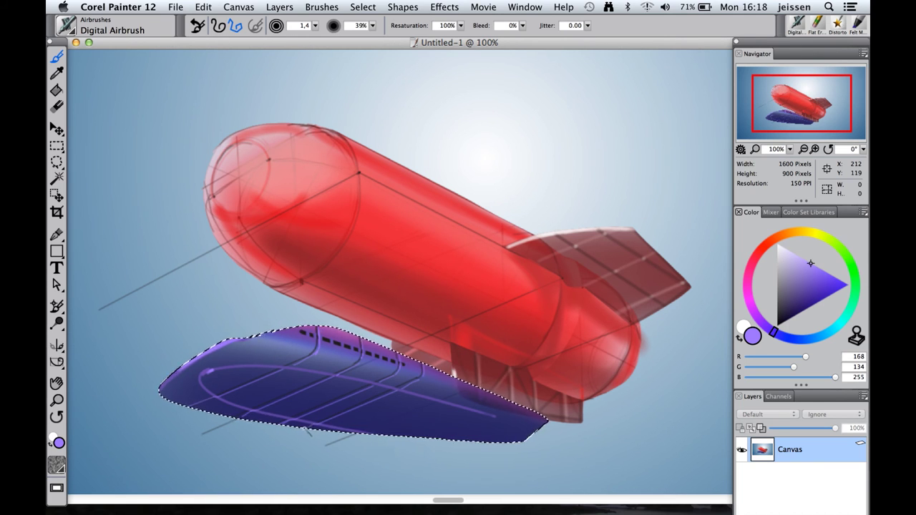
{"action": "left_click", "coordinate": [483, 159], "text": "alt"}
{"action": "left_click", "coordinate": [218, 27]}
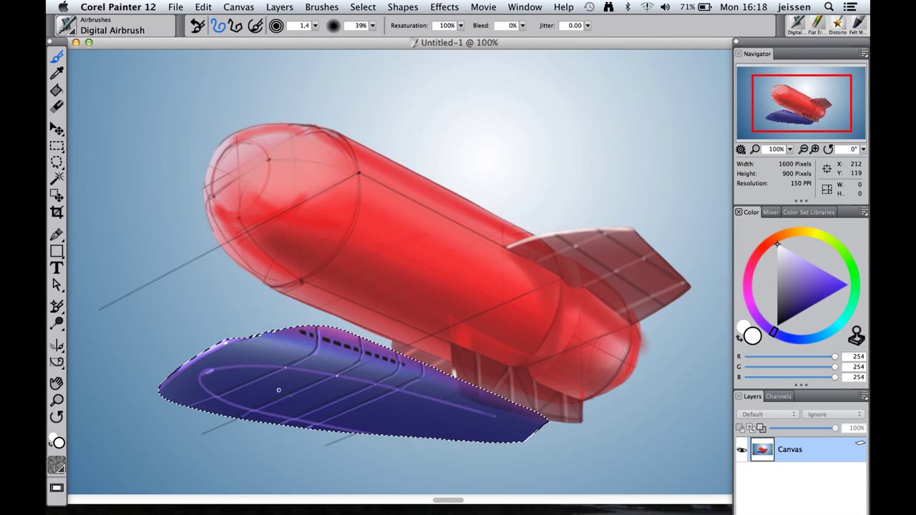
Step: Draw a near-black (3, 2, 8) rear rib, fill the wing's rear end at size 9.2, and shade its upper strip grey-violet (84, 77, 121)
{"action": "left_click", "coordinate": [778, 324]}
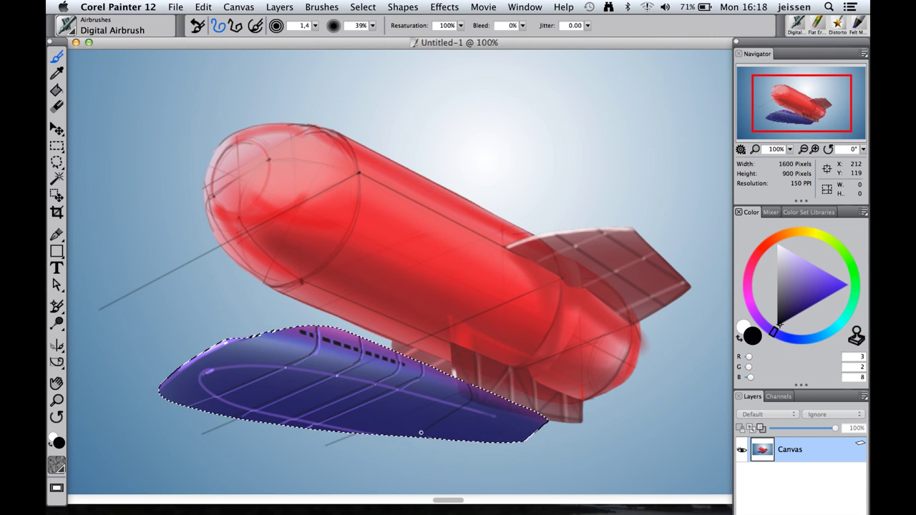
{"action": "left_click", "coordinate": [314, 25]}
{"action": "left_click_drag", "start_coordinate": [291, 39], "coordinate": [307, 52]}
{"action": "left_click_drag", "start_coordinate": [536, 412], "coordinate": [469, 443]}
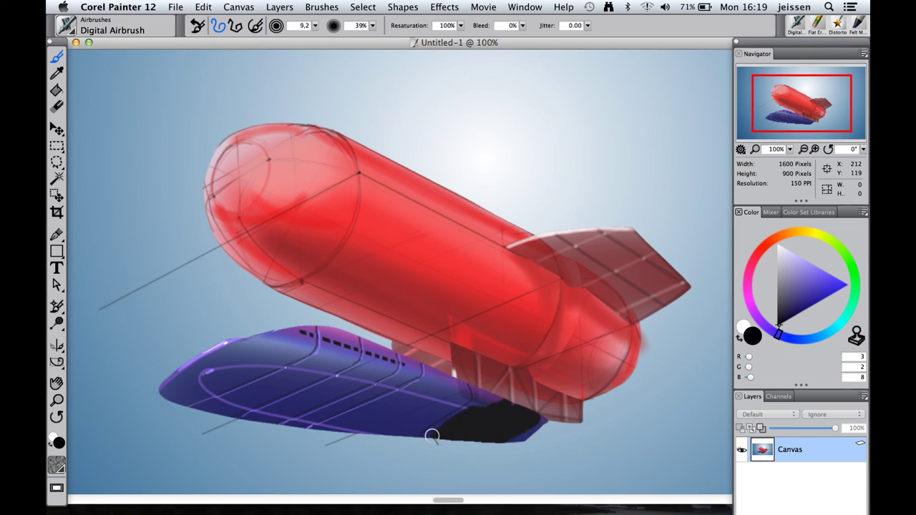
{"action": "left_click", "coordinate": [790, 294]}
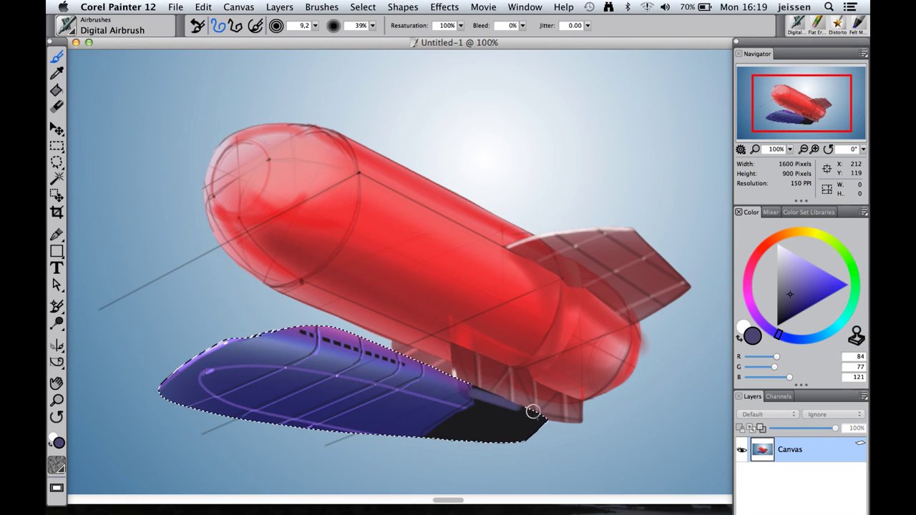
Step: Paint near-black (2, 2, 4) bars across the rear upper strip at size 3.5, edge them with grey (126, 126, 144), and deselect
{"action": "left_click", "coordinate": [777, 326]}
{"action": "left_click", "coordinate": [315, 25]}
{"action": "left_click", "coordinate": [298, 36]}
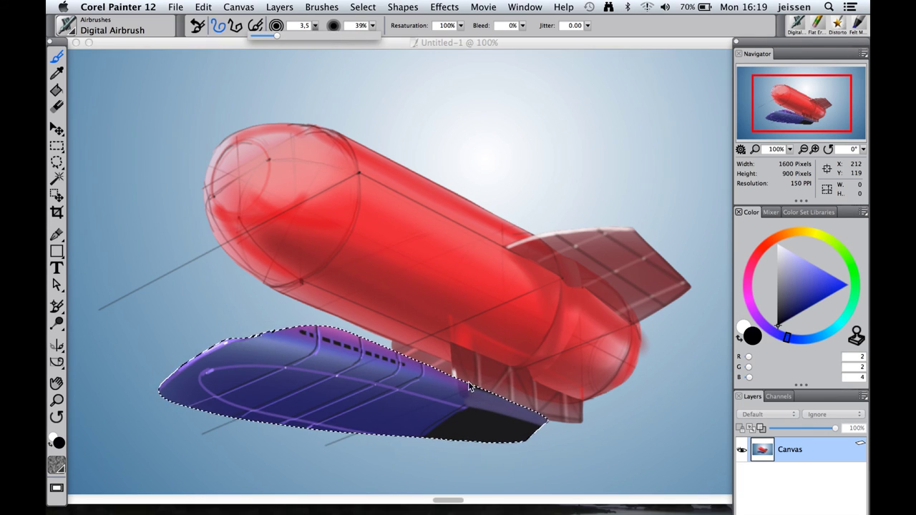
{"action": "mouse_move", "coordinate": [469, 384]}
{"action": "left_mouse_down"}
{"action": "mouse_move", "coordinate": [471, 408]}
{"action": "mouse_move", "coordinate": [489, 413]}
{"action": "left_mouse_up"}
{"action": "mouse_move", "coordinate": [502, 398]}
{"action": "left_mouse_down"}
{"action": "mouse_move", "coordinate": [505, 417]}
{"action": "mouse_move", "coordinate": [521, 421]}
{"action": "left_mouse_up"}
{"action": "left_click_drag", "start_coordinate": [529, 410], "coordinate": [532, 423]}
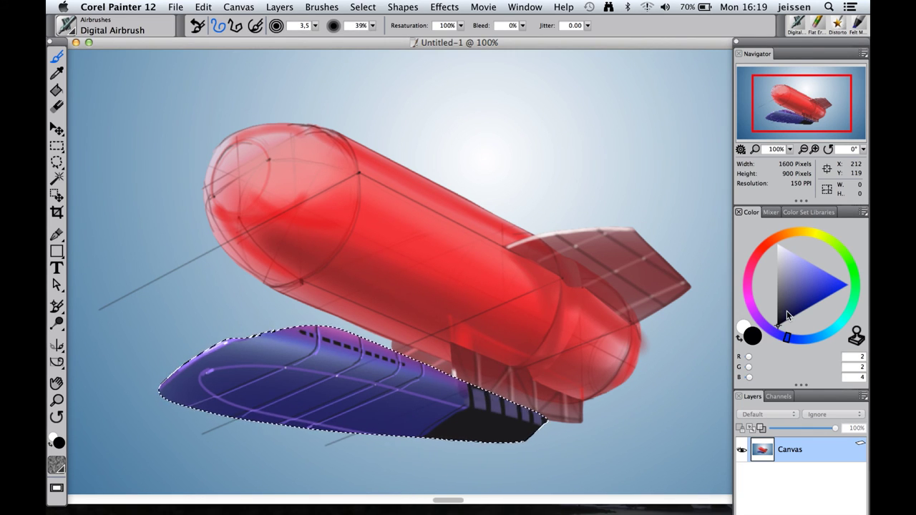
{"action": "left_click", "coordinate": [781, 283]}
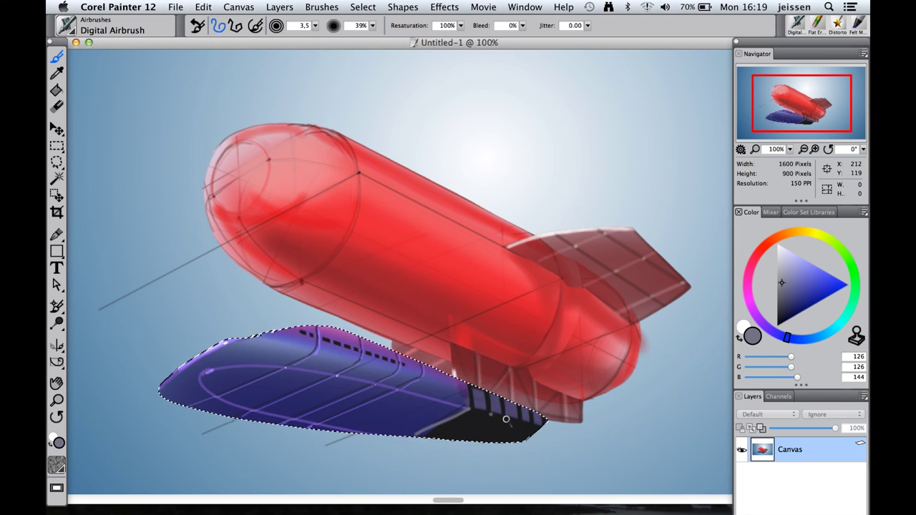
{"action": "key", "text": "super+d"}
Step: Lasso a long strip on the body's underside, shade it with crimson (134, 12, 53) at size 49.7 and 7% opacity, and deselect
{"action": "left_click", "coordinate": [57, 162]}
{"action": "left_click", "coordinate": [74, 165]}
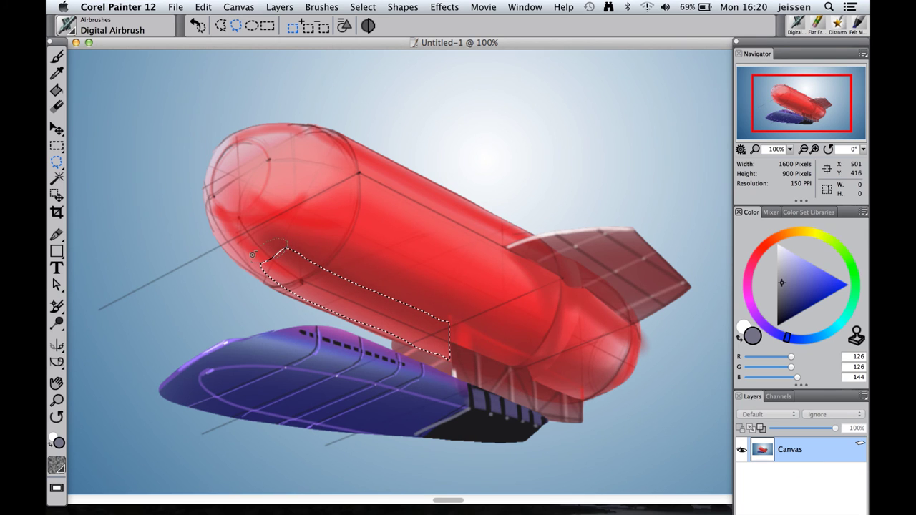
{"action": "left_click", "coordinate": [58, 56]}
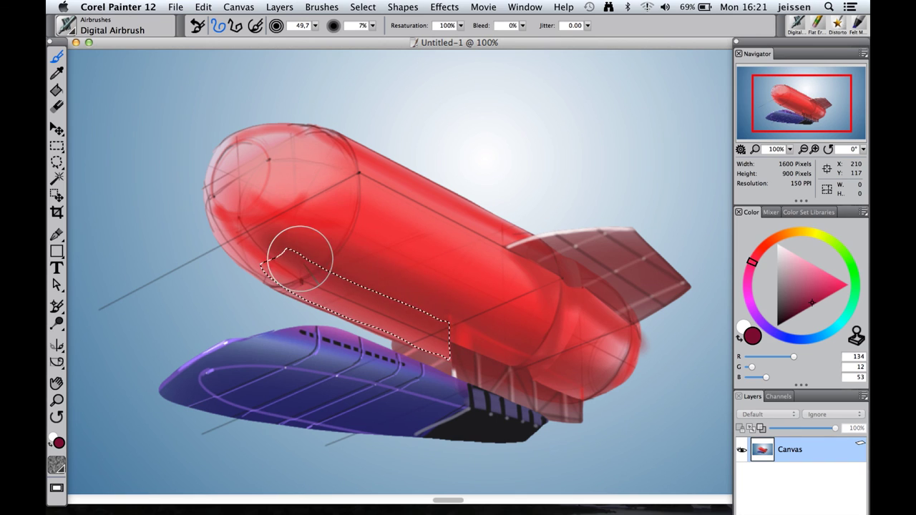
{"action": "left_click_drag", "start_coordinate": [301, 259], "coordinate": [422, 315]}
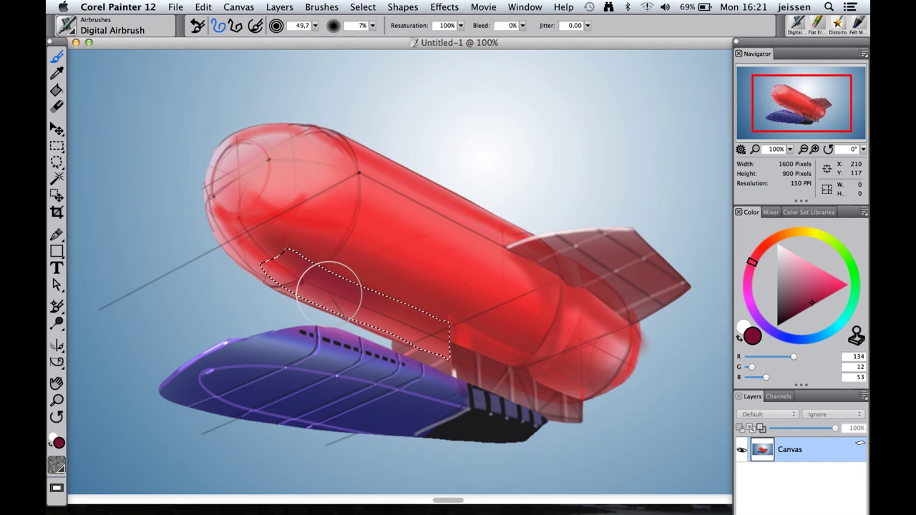
{"action": "left_click_drag", "start_coordinate": [330, 290], "coordinate": [433, 332]}
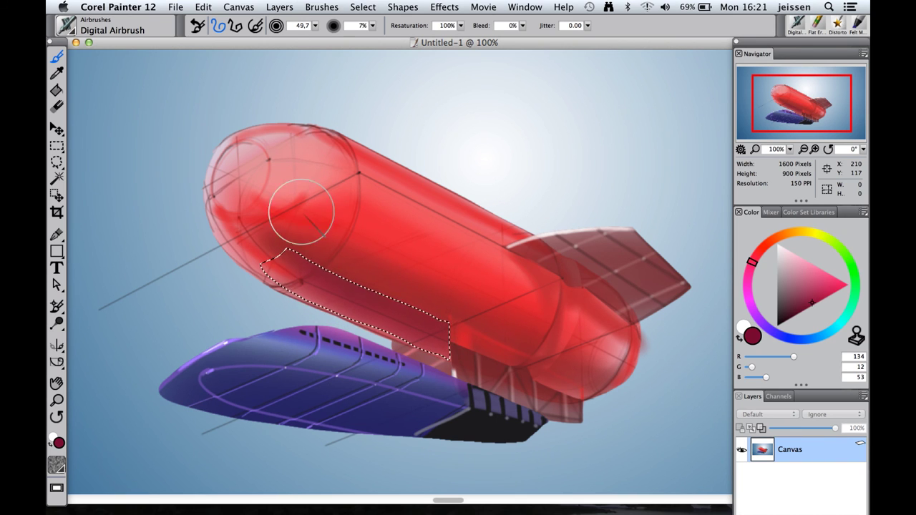
{"action": "mouse_move", "coordinate": [357, 270]}
{"action": "left_mouse_down"}
{"action": "mouse_move", "coordinate": [280, 261]}
{"action": "mouse_move", "coordinate": [327, 261]}
{"action": "mouse_move", "coordinate": [444, 303]}
{"action": "mouse_move", "coordinate": [265, 255]}
{"action": "mouse_move", "coordinate": [327, 264]}
{"action": "left_mouse_up"}
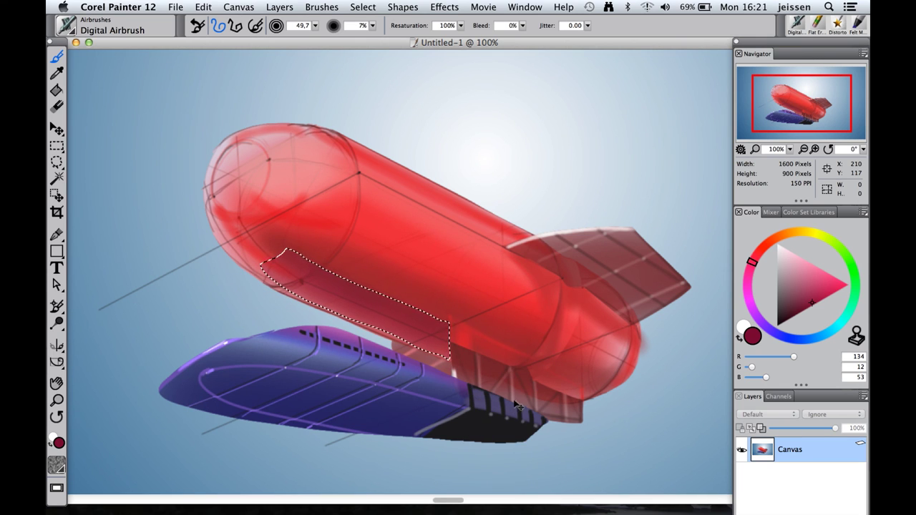
{"action": "key", "text": "super+d"}
Step: Draw straight black (0, 0, 0) suspension cables connecting the red body to the blue wing at size 1.6 and 26% opacity
{"action": "left_click", "coordinate": [315, 26]}
{"action": "left_click_drag", "start_coordinate": [315, 35], "coordinate": [263, 35]}
{"action": "left_click", "coordinate": [778, 326]}
{"action": "left_click", "coordinate": [234, 28]}
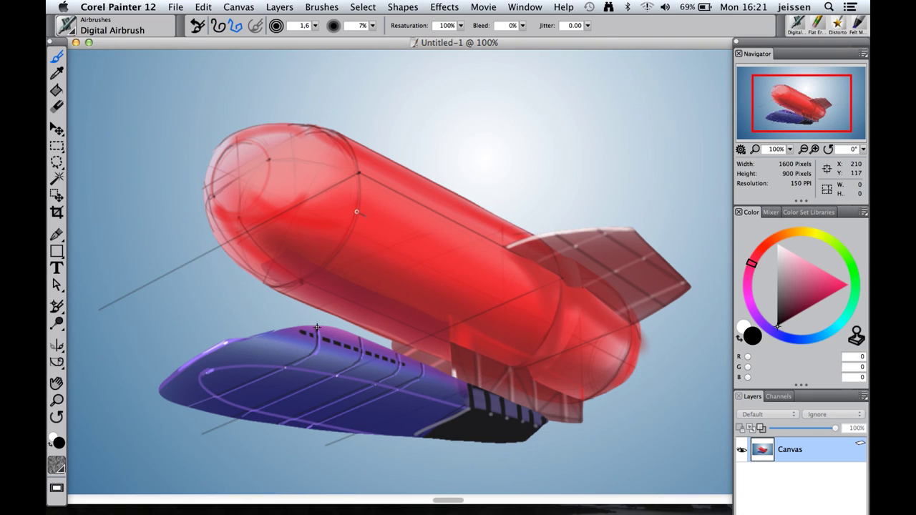
{"action": "left_click", "coordinate": [359, 208]}
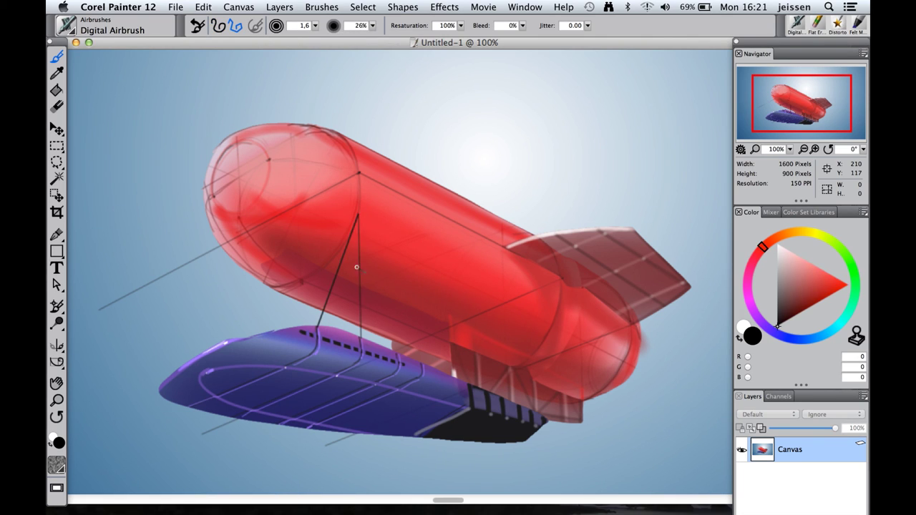
{"action": "left_click", "coordinate": [397, 352]}
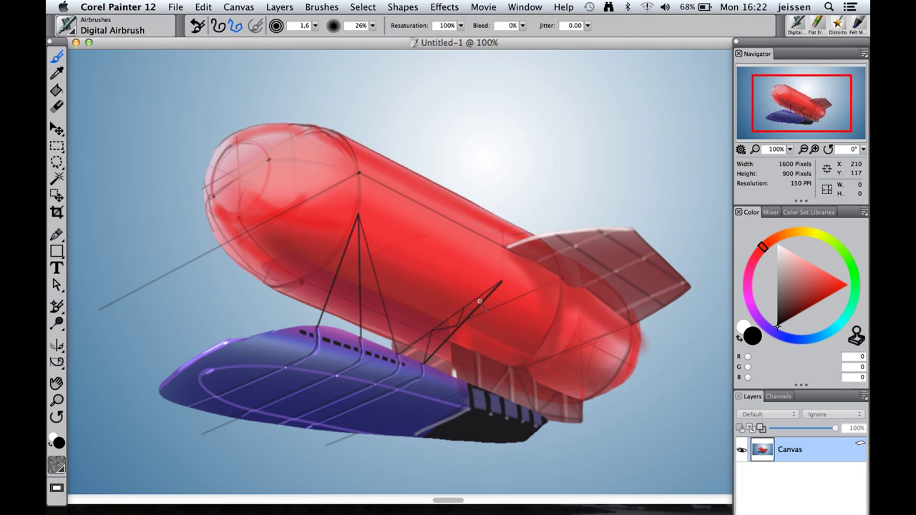
{"action": "left_click", "coordinate": [557, 313]}
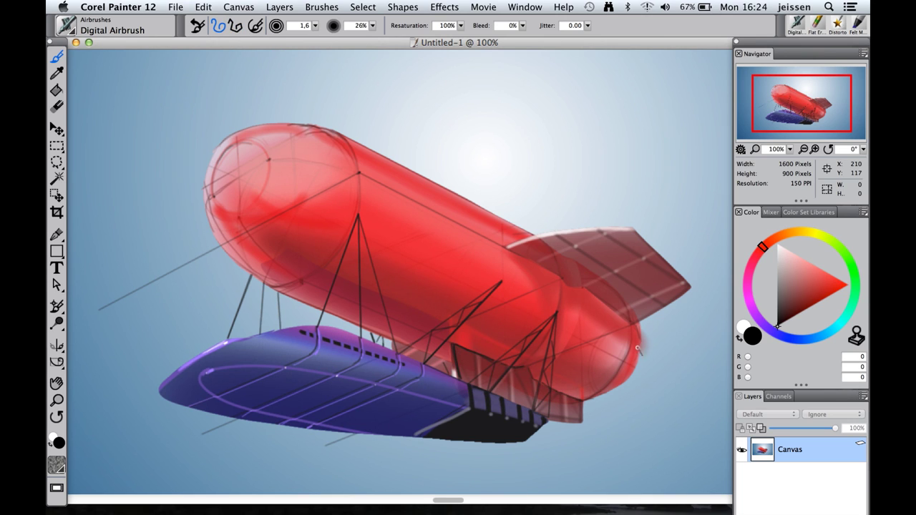
Step: Highlight the front suspension cables with straight light strokes in (175, 163, 163), (216, 204, 204) and white (255, 255, 255)
{"action": "left_click", "coordinate": [779, 272]}
{"action": "left_click", "coordinate": [236, 25]}
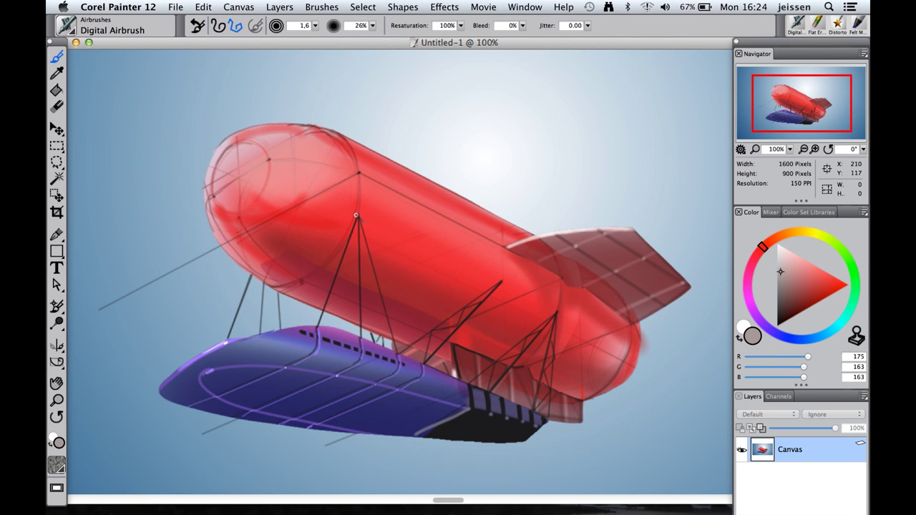
{"action": "left_click", "coordinate": [780, 258]}
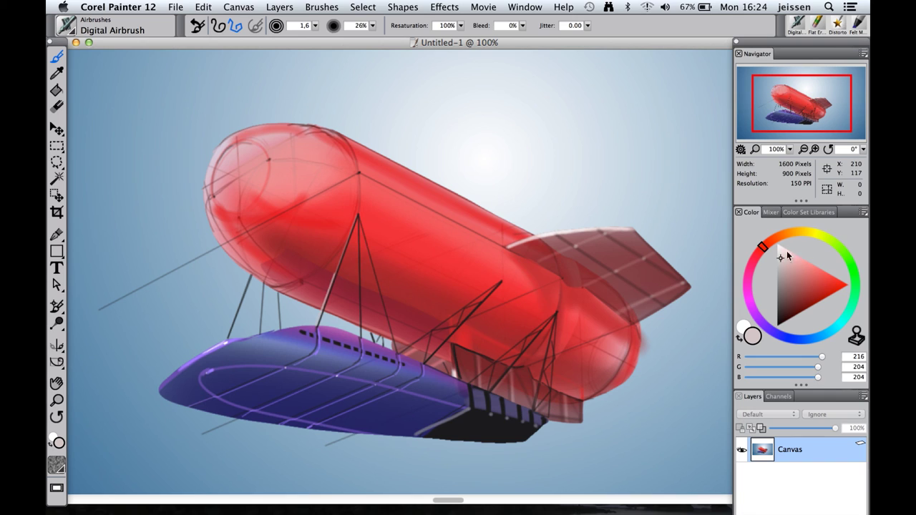
{"action": "left_click", "coordinate": [777, 244]}
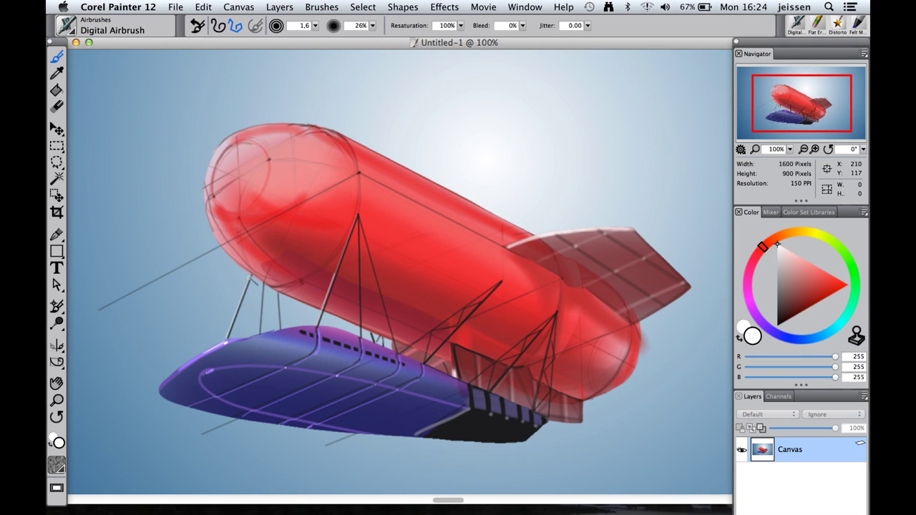
{"action": "left_click", "coordinate": [236, 29]}
{"action": "left_click", "coordinate": [219, 26]}
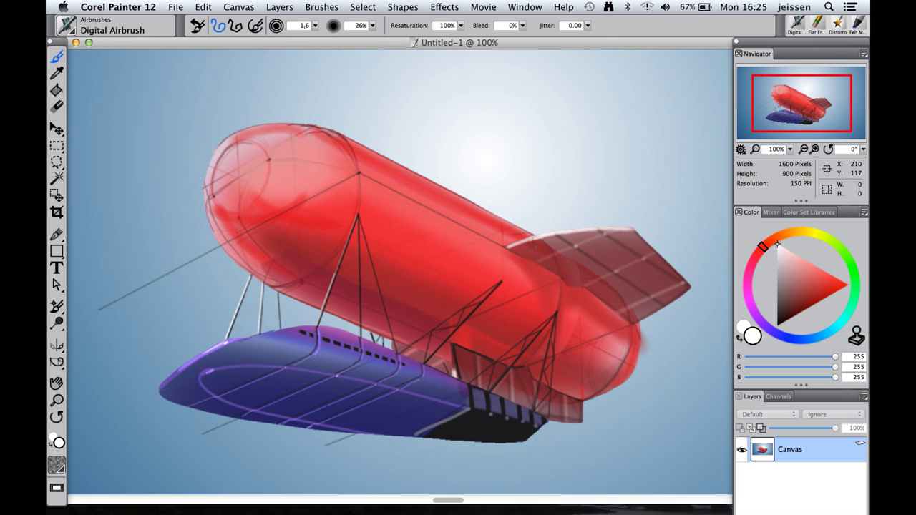
Step: Darken the upper fin's base with dark red (114, 32, 32) and highlight its front tip with off-white (255, 242, 242) at 9% opacity
{"action": "left_click", "coordinate": [527, 254], "text": "alt"}
{"action": "left_click_drag", "start_coordinate": [509, 246], "coordinate": [521, 242]}
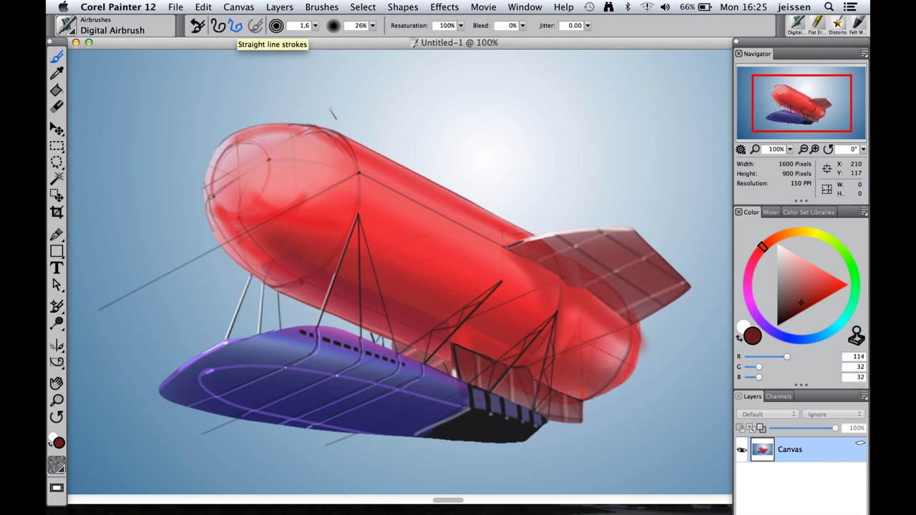
{"action": "left_click", "coordinate": [236, 25]}
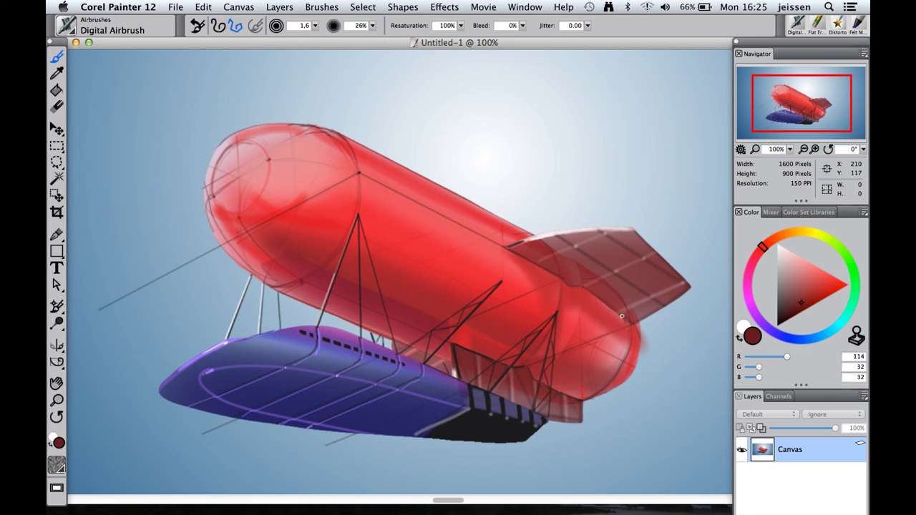
{"action": "left_click", "coordinate": [780, 245]}
{"action": "left_click_drag", "start_coordinate": [372, 26], "coordinate": [342, 34]}
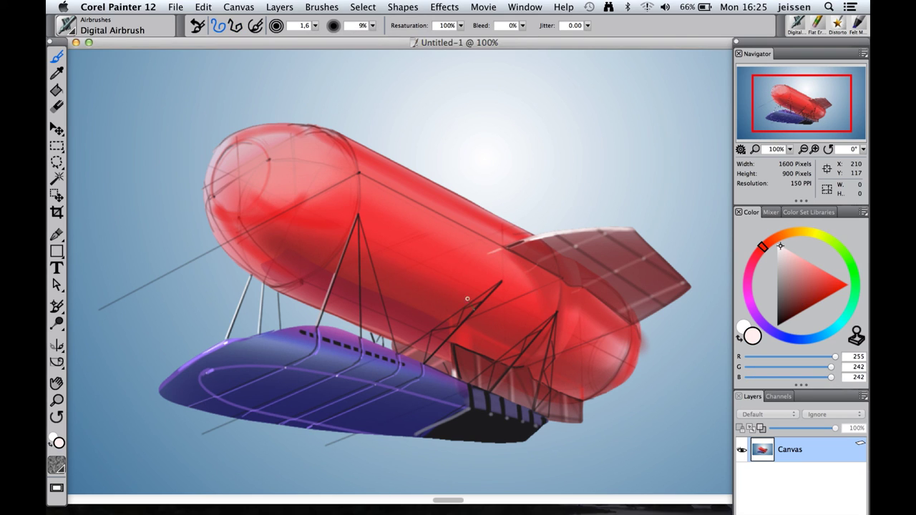
Step: Add thin bright red (255, 4, 4) strokes along the nose outline and on the body's lower side
{"action": "left_click", "coordinate": [828, 287]}
{"action": "left_click_drag", "start_coordinate": [828, 287], "coordinate": [846, 284]}
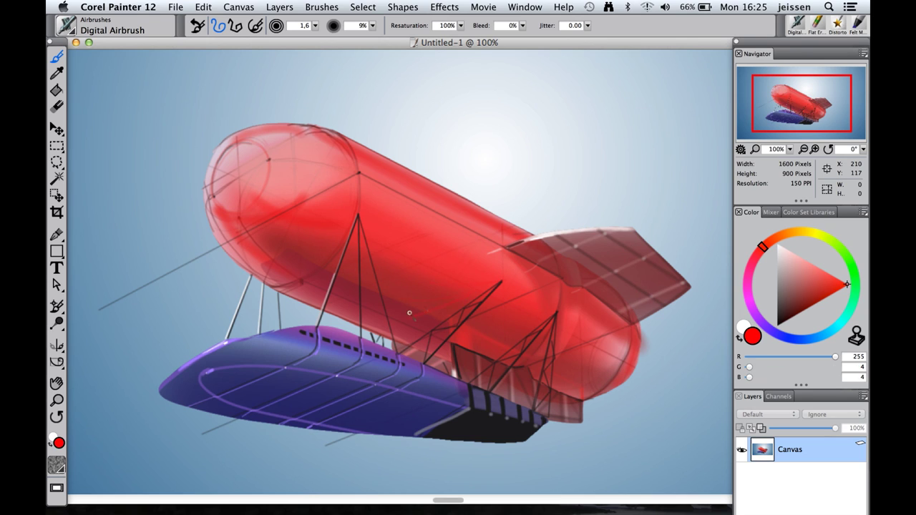
{"action": "mouse_move", "coordinate": [221, 153]}
{"action": "left_mouse_down"}
{"action": "mouse_move", "coordinate": [214, 176]}
{"action": "mouse_move", "coordinate": [228, 149]}
{"action": "mouse_move", "coordinate": [208, 179]}
{"action": "left_mouse_up"}
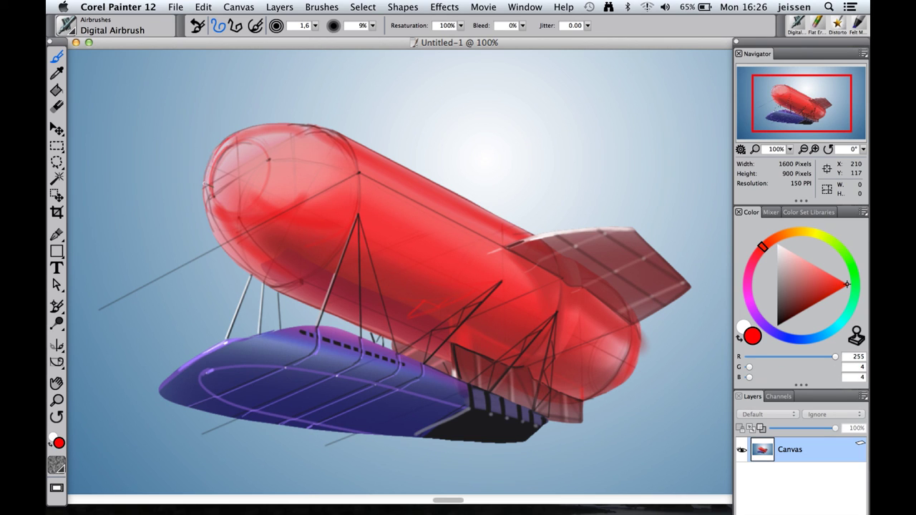